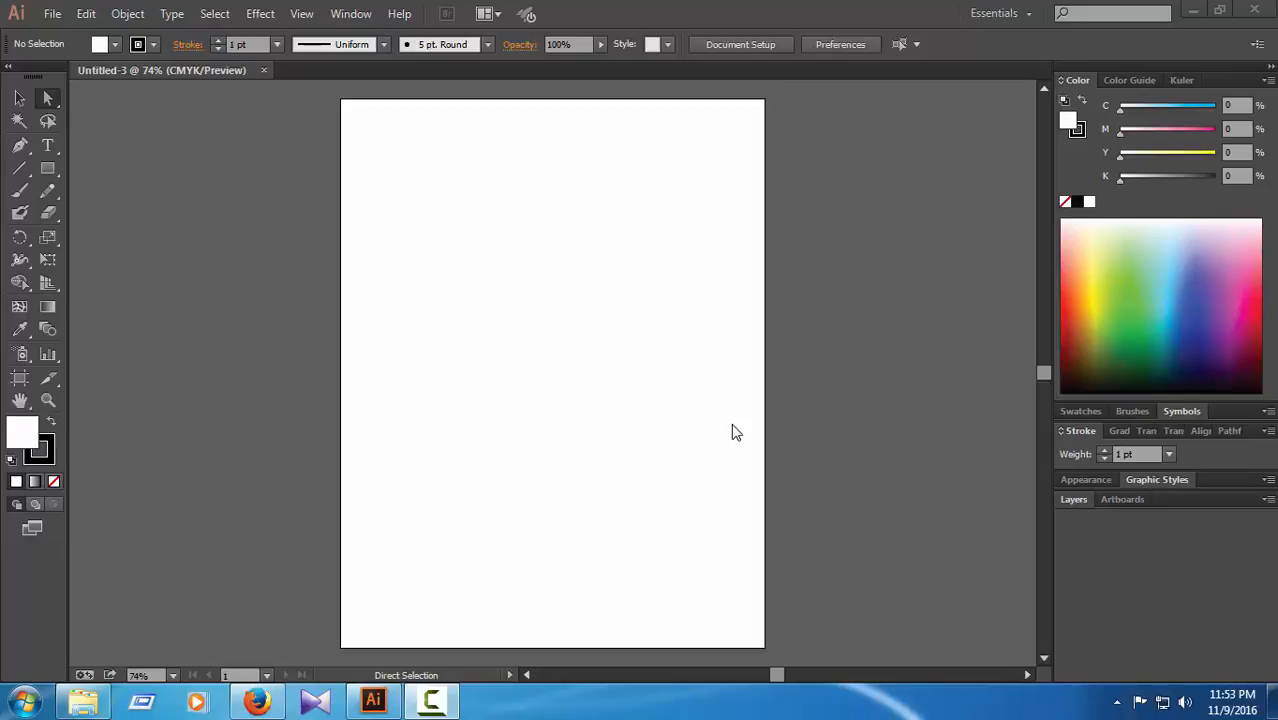
click(951, 393)
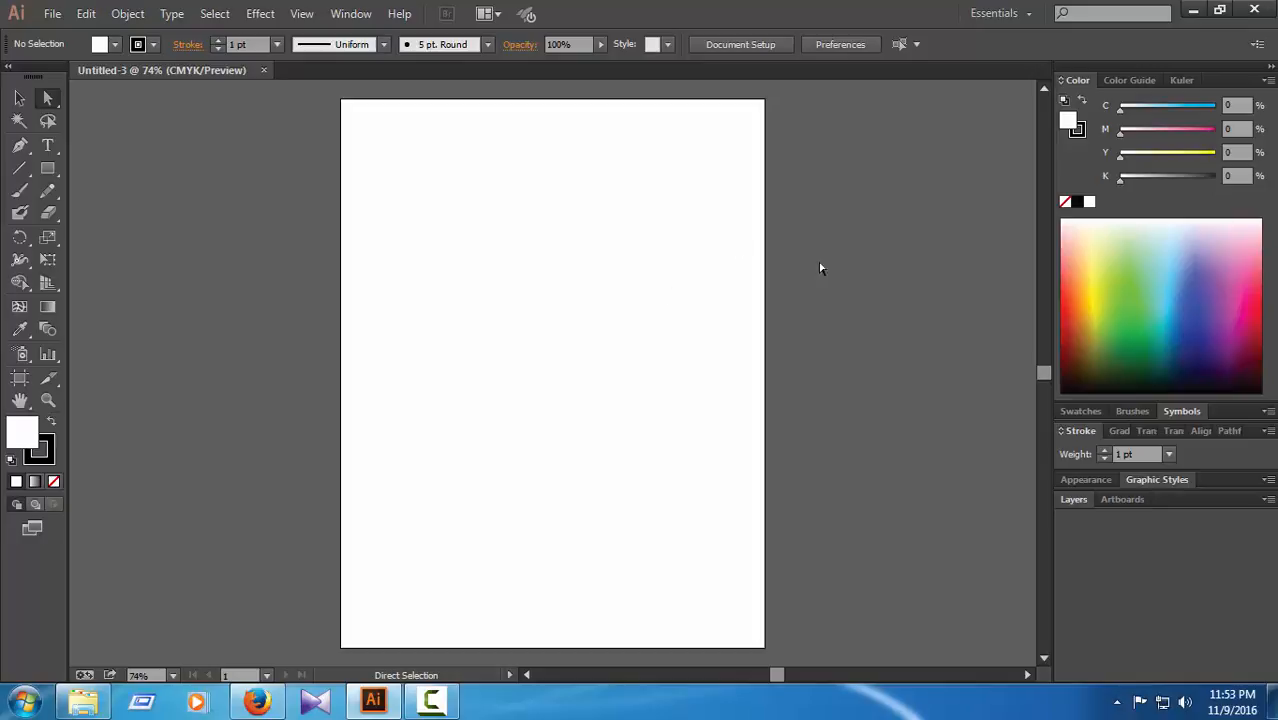
click(350, 16)
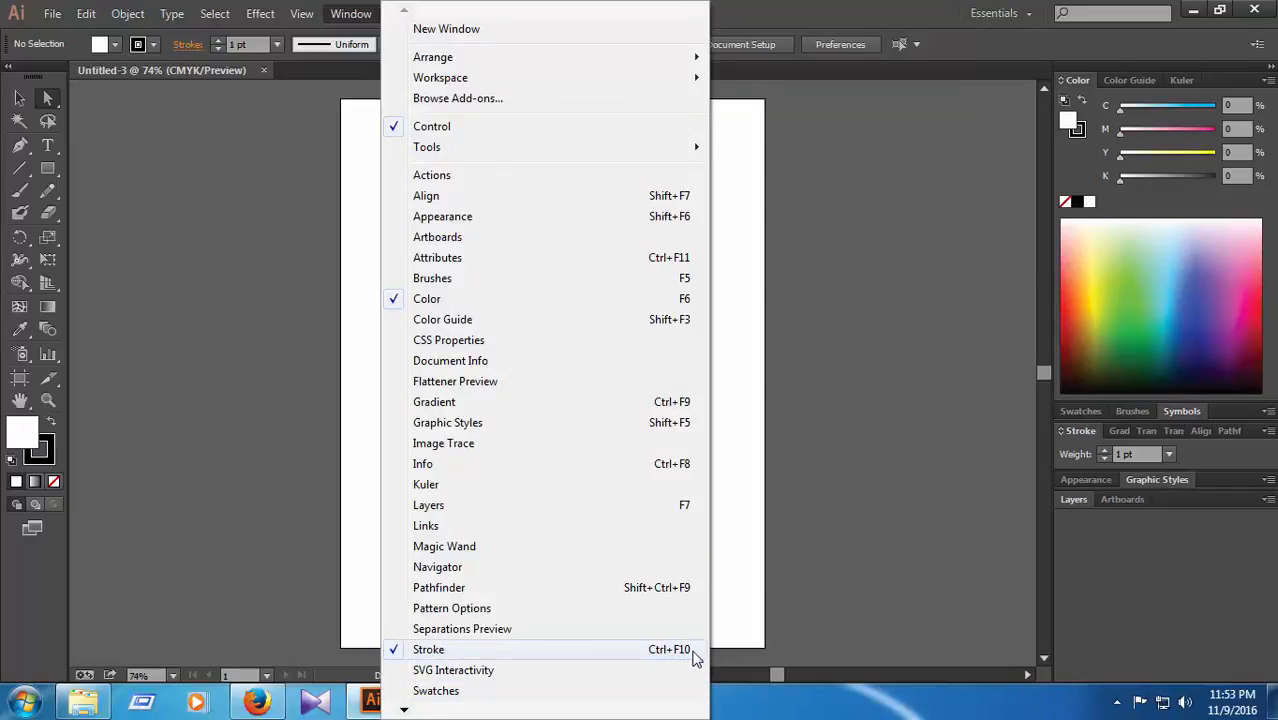
click(792, 564)
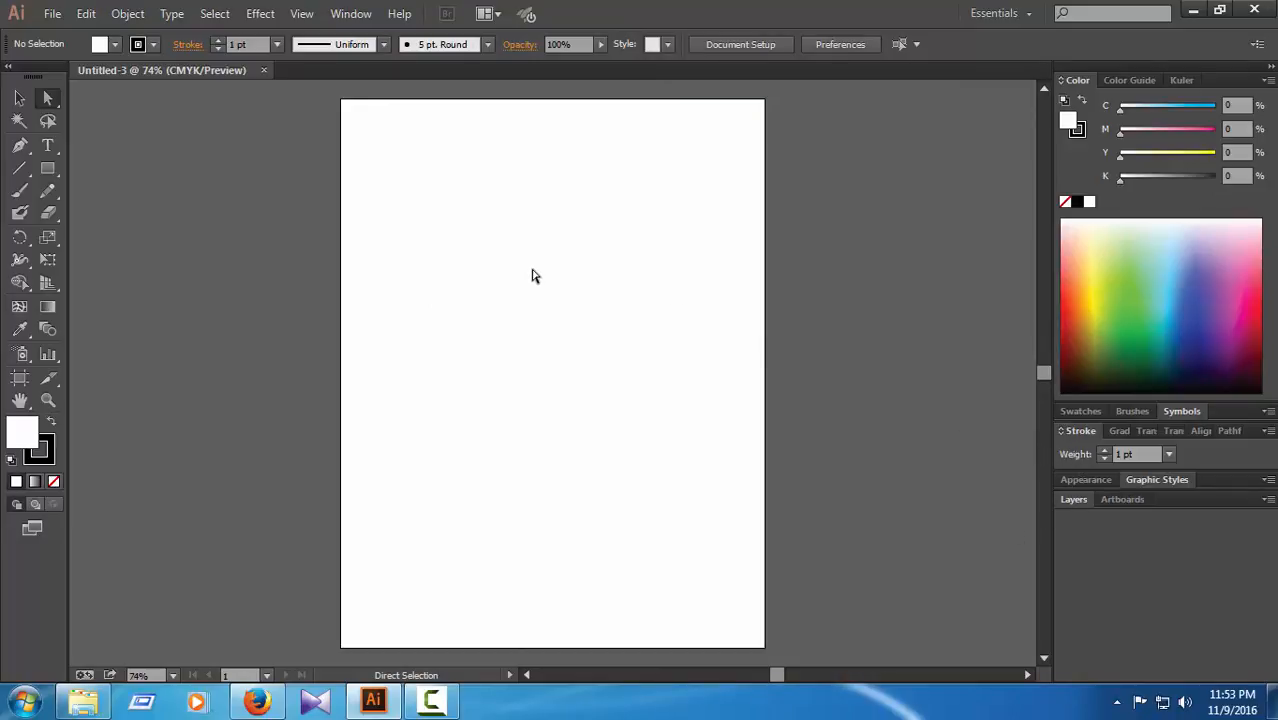
Draw a closed right triangle with straight sides in the upper middle of the artboard using the Pen tool
click(47, 169)
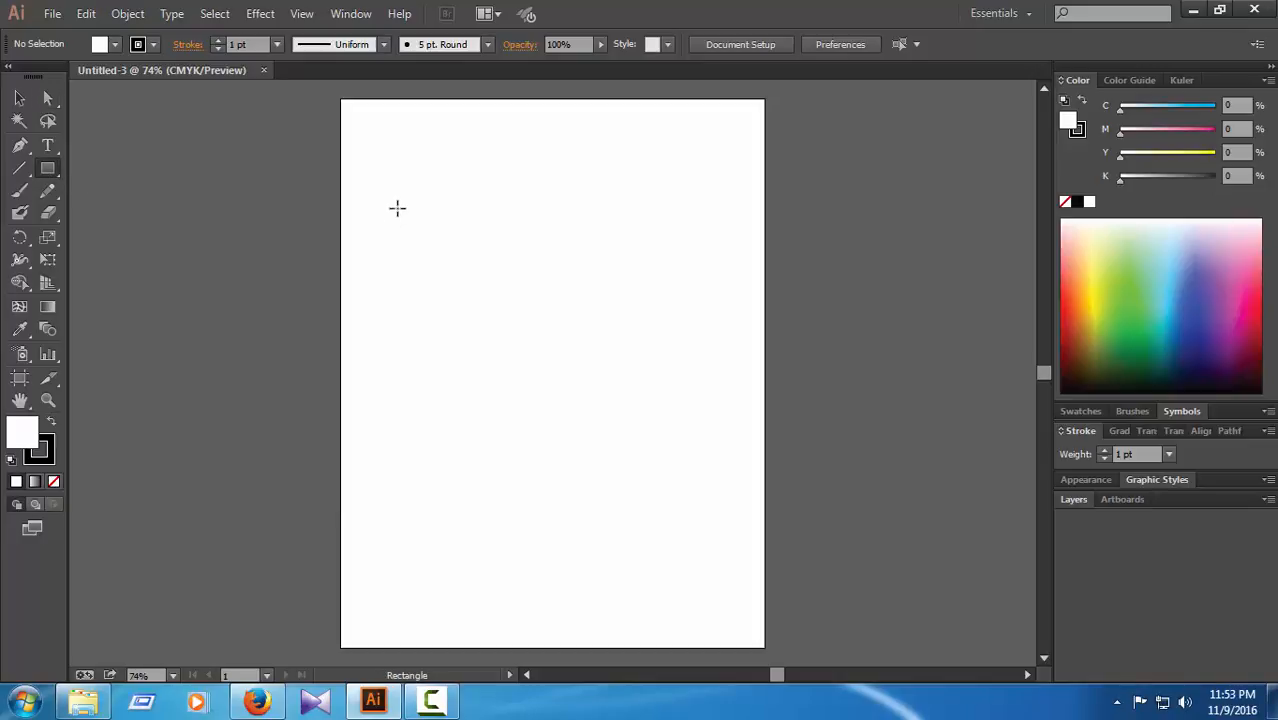
click(19, 145)
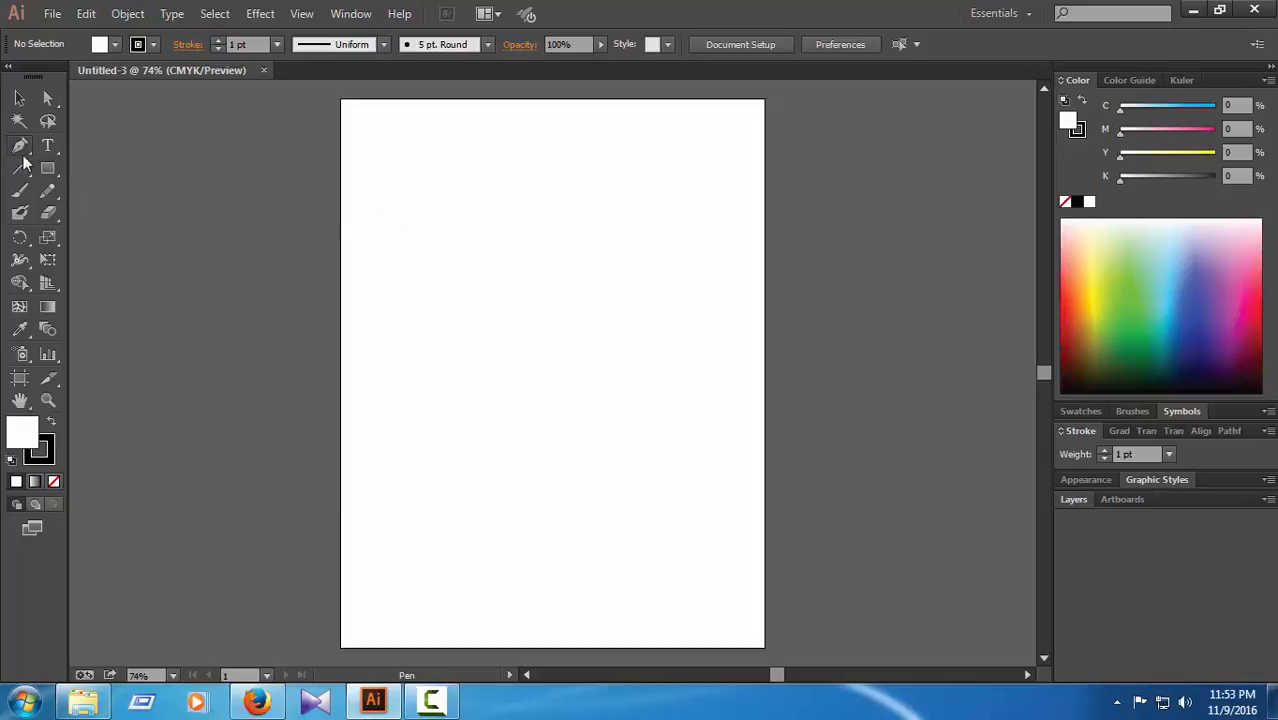
click(536, 190)
mouse_move(537, 373)
mouse_down()
mouse_move(576, 471)
mouse_move(531, 419)
mouse_move(527, 390)
mouse_move(542, 383)
mouse_up()
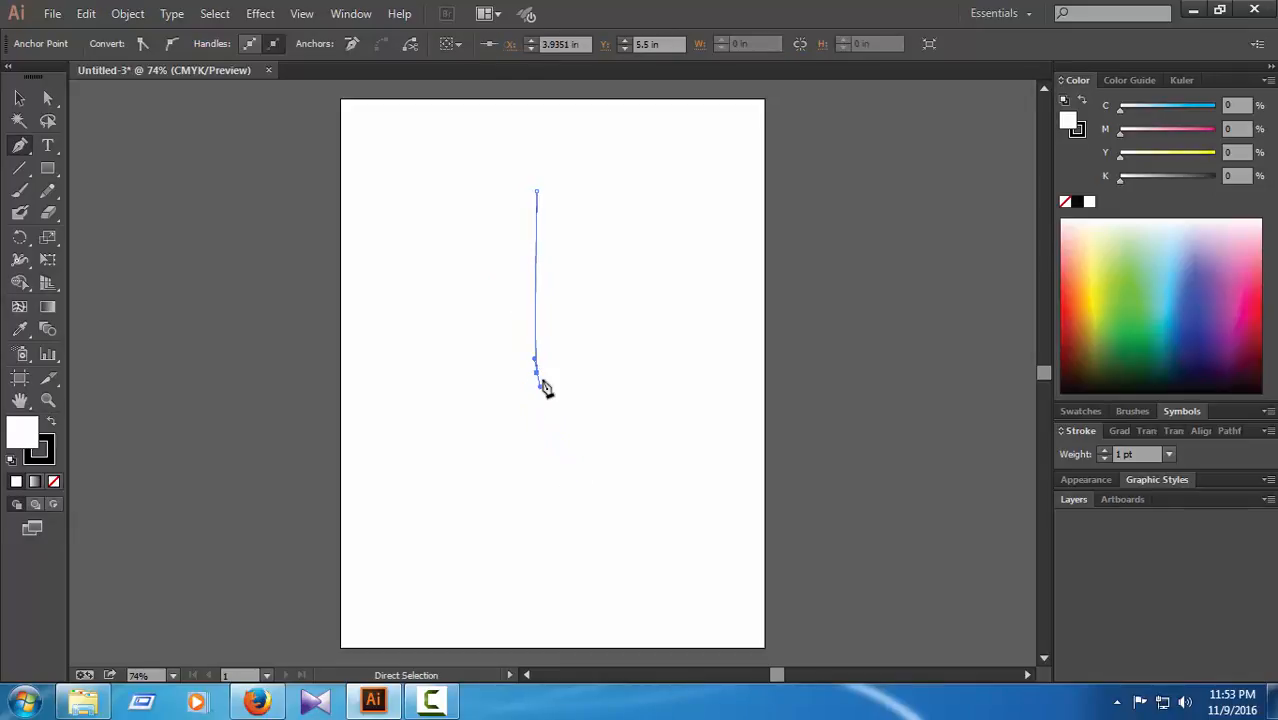
key(ctrl+z)
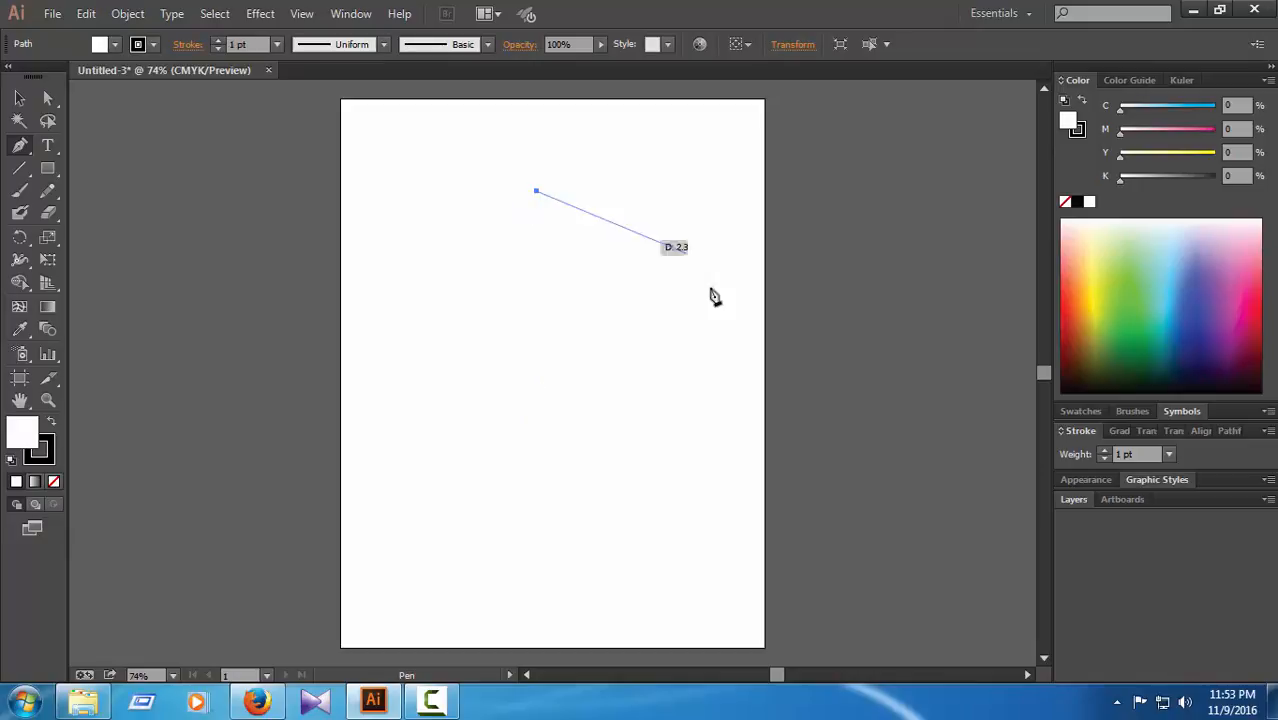
click(536, 324)
click(644, 324)
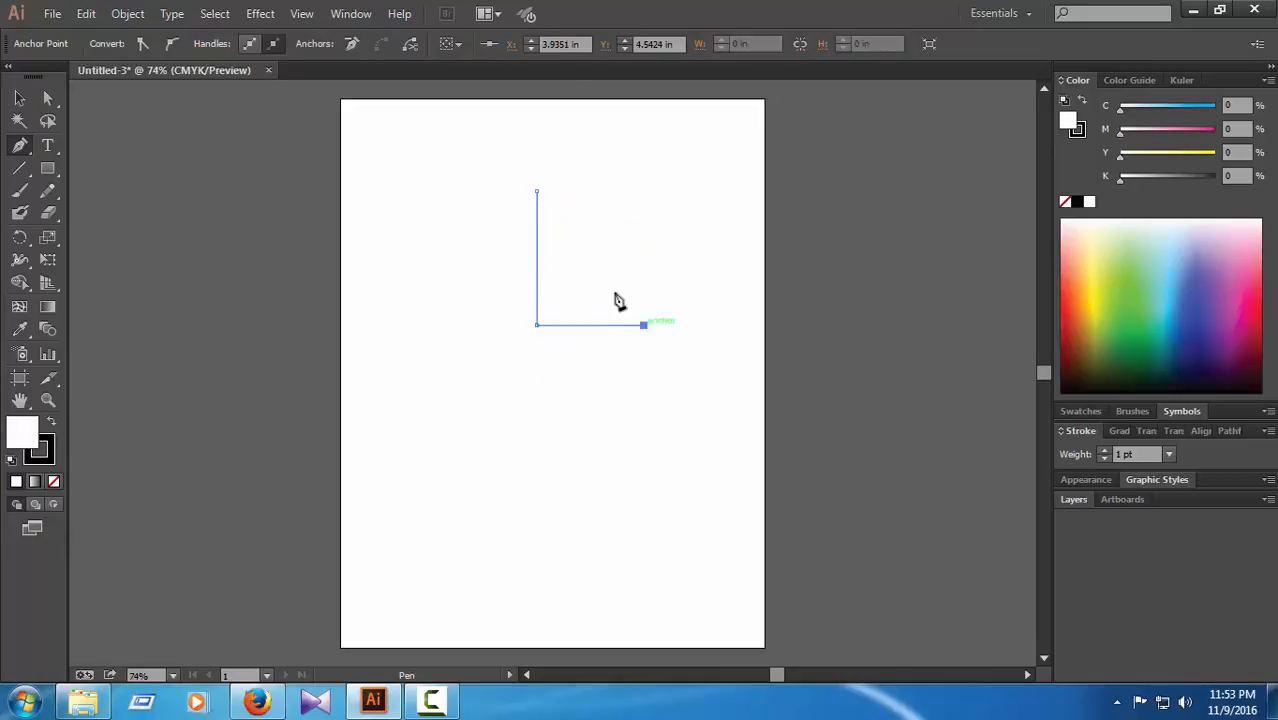
click(537, 191)
Lower the triangle's stroke weight until it has no stroke, and deselect the triangle
click(1104, 458)
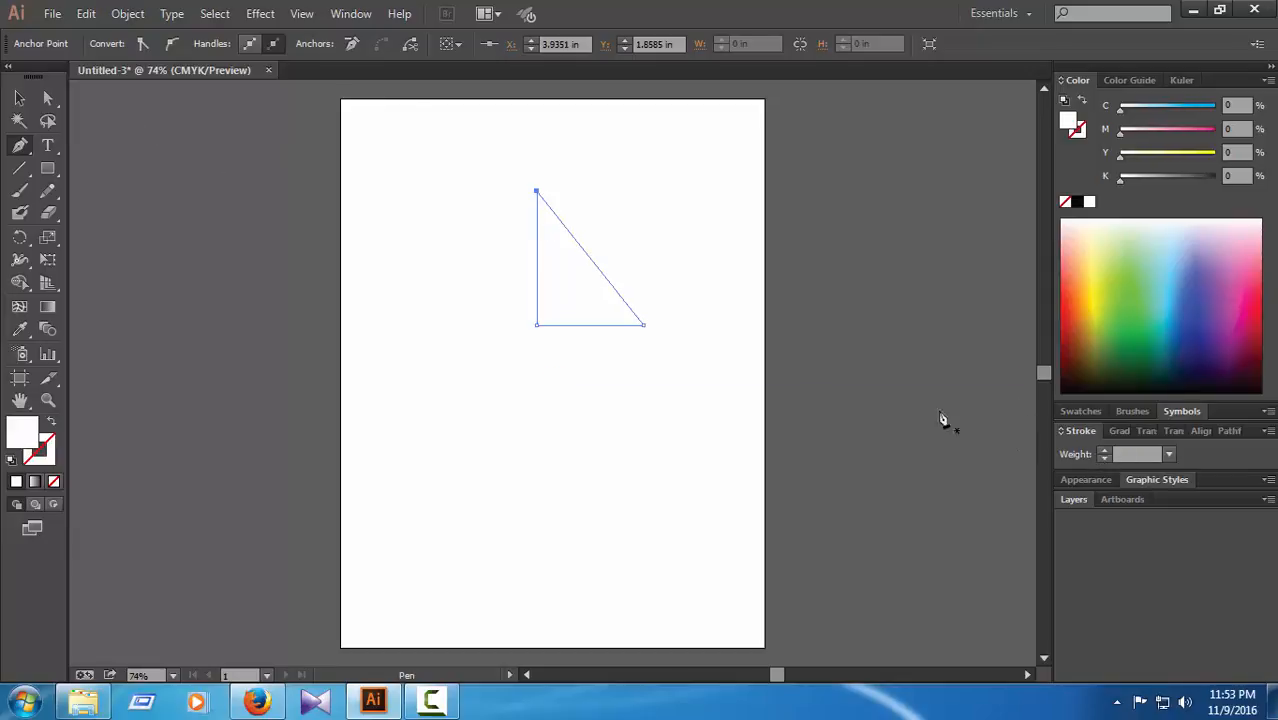
click(47, 97)
click(524, 441)
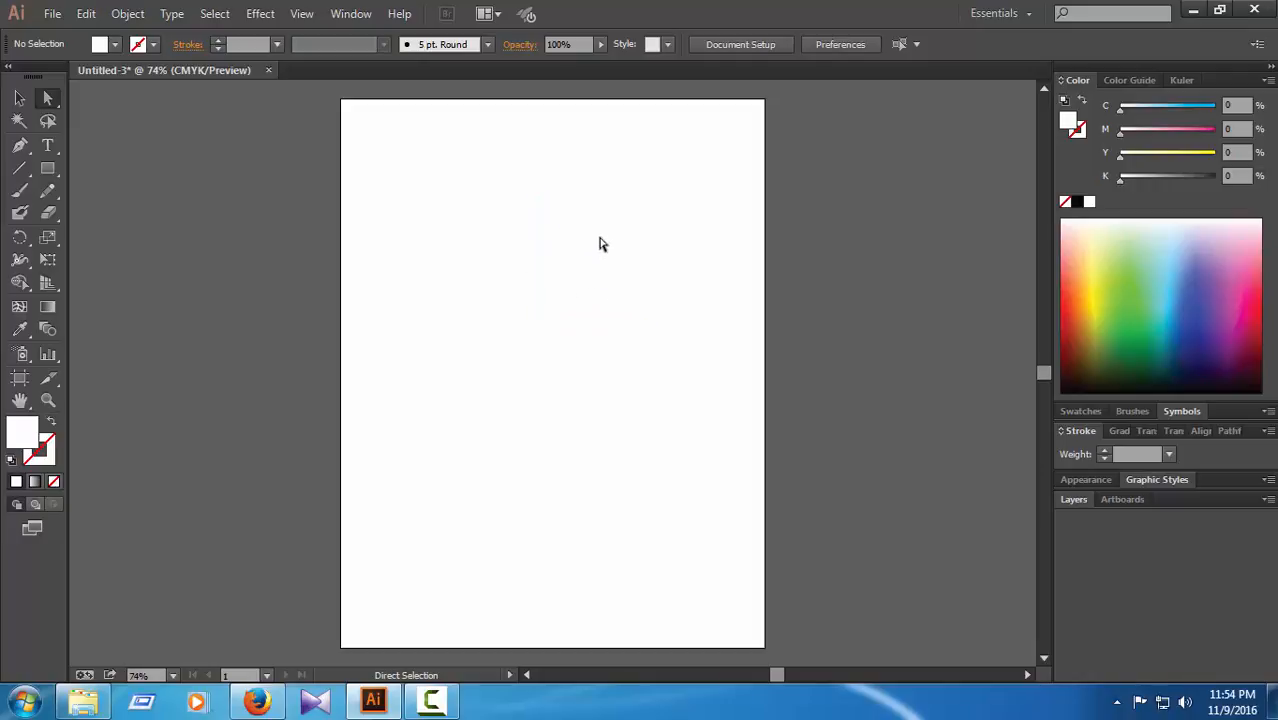
Give the strokeless triangle a 1 pt stroke again and deselect it
click(572, 290)
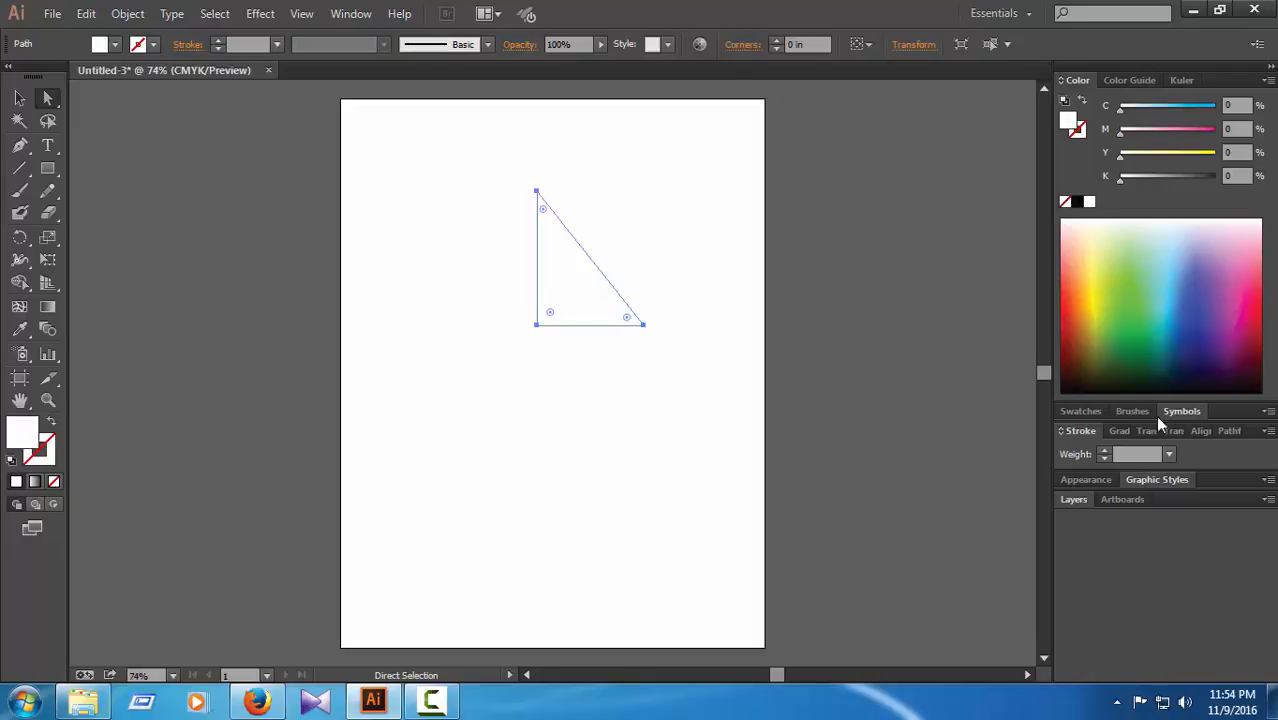
click(1104, 450)
click(721, 430)
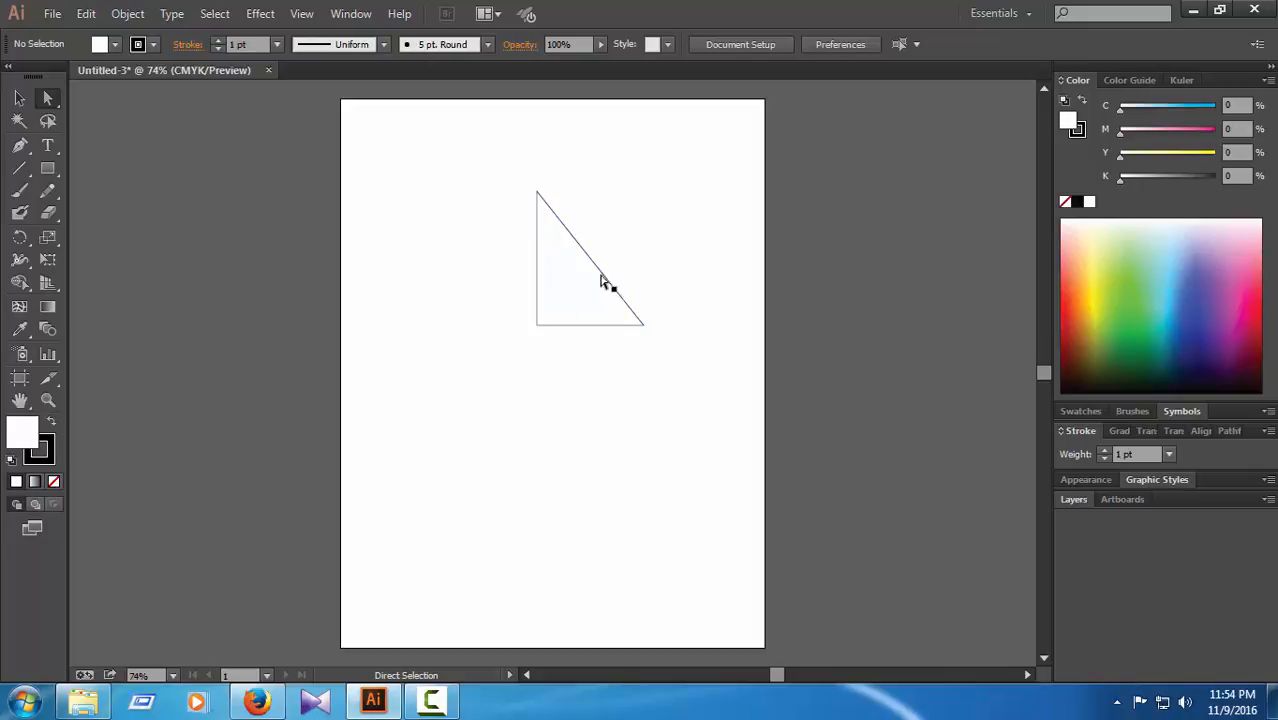
Select the whole triangle and raise its stroke weight step by step to 37 pt
drag(681, 175, 555, 352)
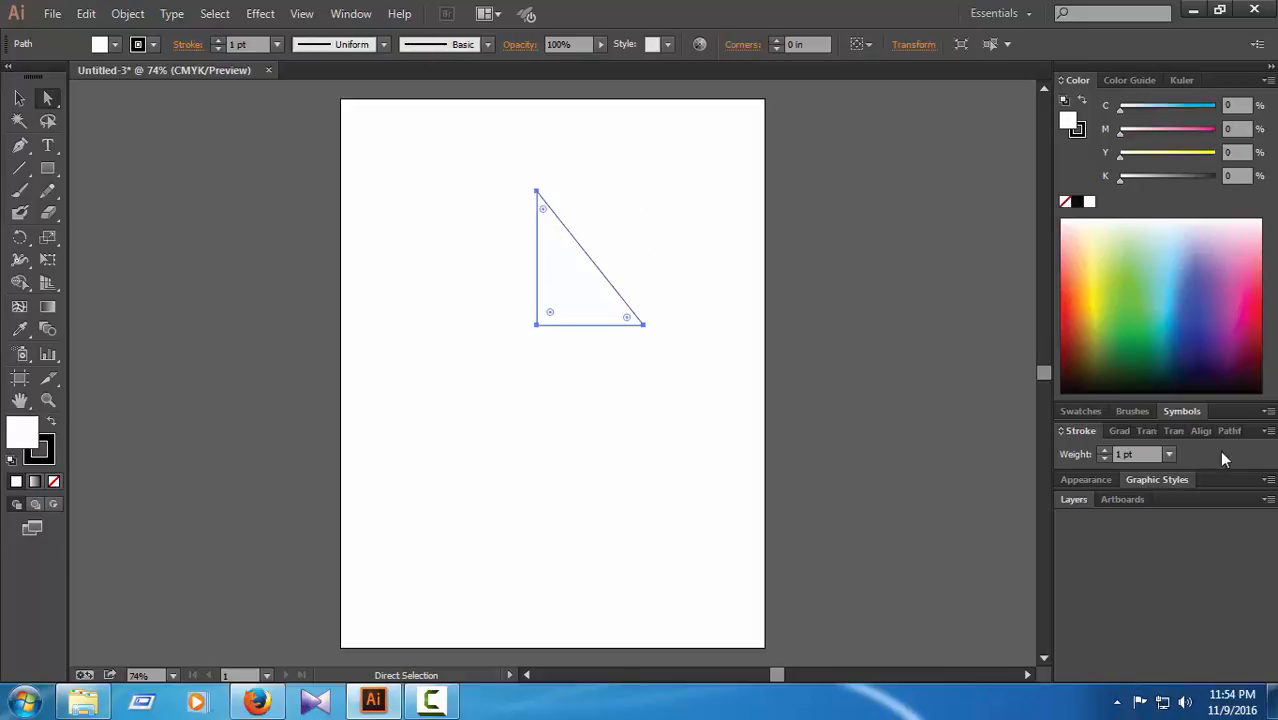
click(1104, 450)
click(1104, 450)
click(1104, 450)
click(1104, 450)
click(1104, 450)
click(1104, 450)
click(1104, 450)
click(1104, 450)
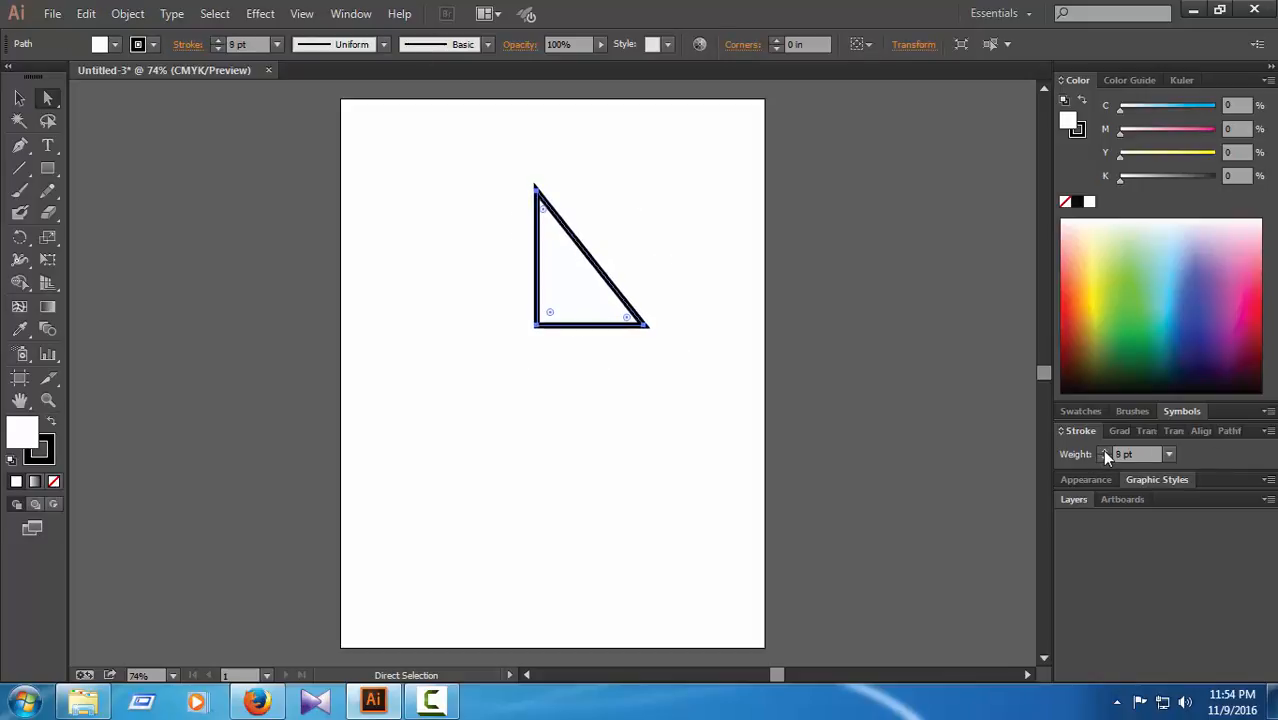
click(1104, 450)
click(1104, 450)
click(1104, 450)
click(1104, 450)
click(1104, 450)
click(1104, 450)
click(1104, 450)
click(1104, 450)
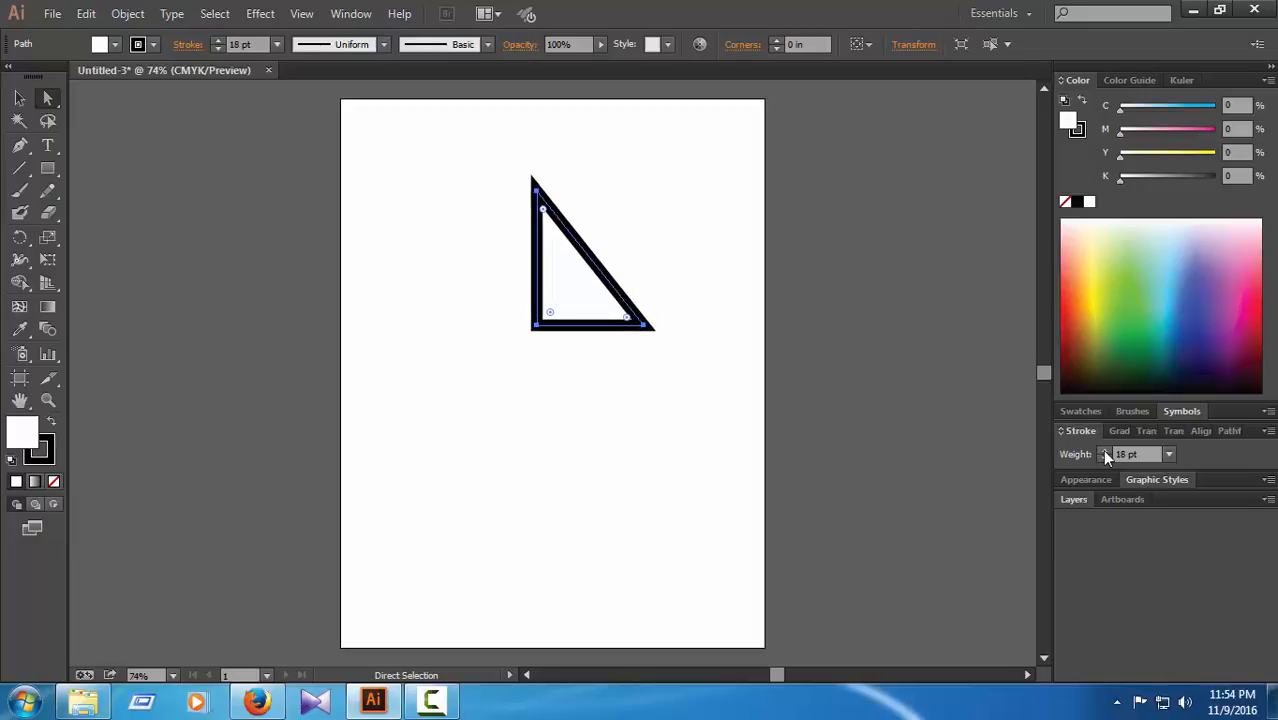
click(1104, 450)
click(1104, 450)
click(1104, 450)
click(1104, 450)
click(1104, 450)
click(1104, 450)
click(1104, 450)
click(1104, 450)
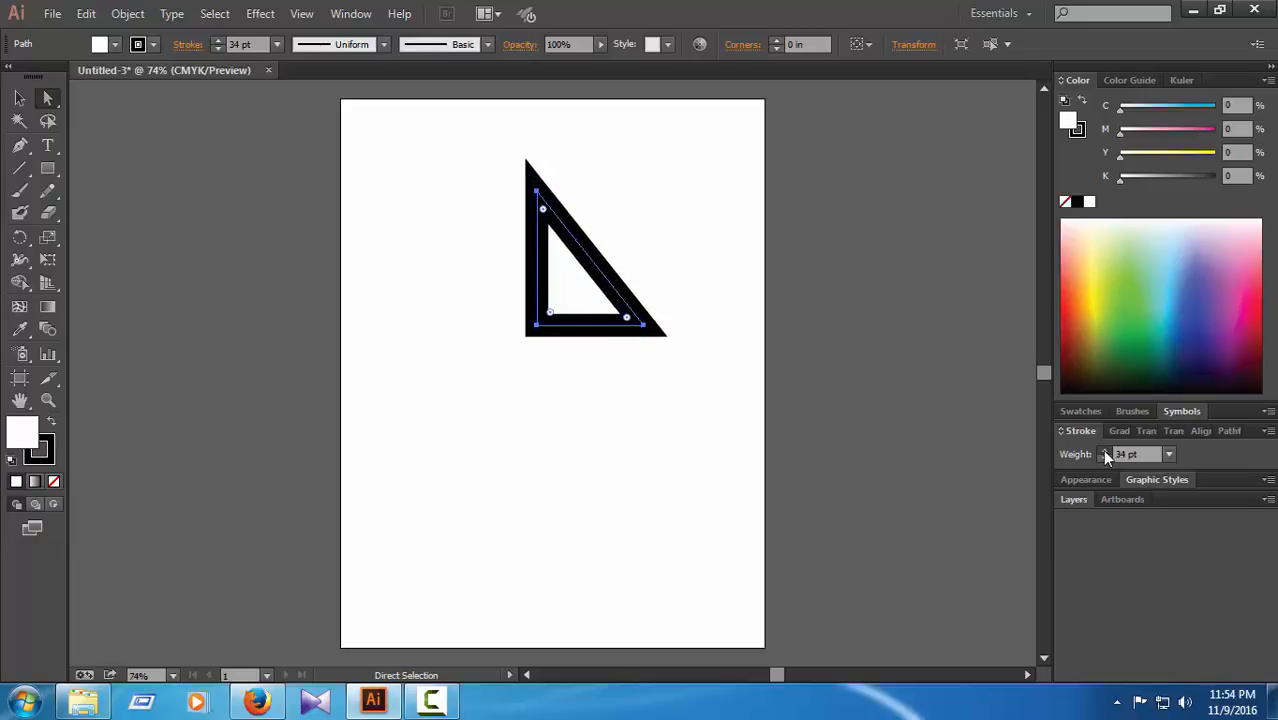
click(1104, 450)
click(1104, 450)
click(1104, 450)
Set the triangle's stroke weight to 1 pt and deselect it
drag(1130, 454, 1065, 462)
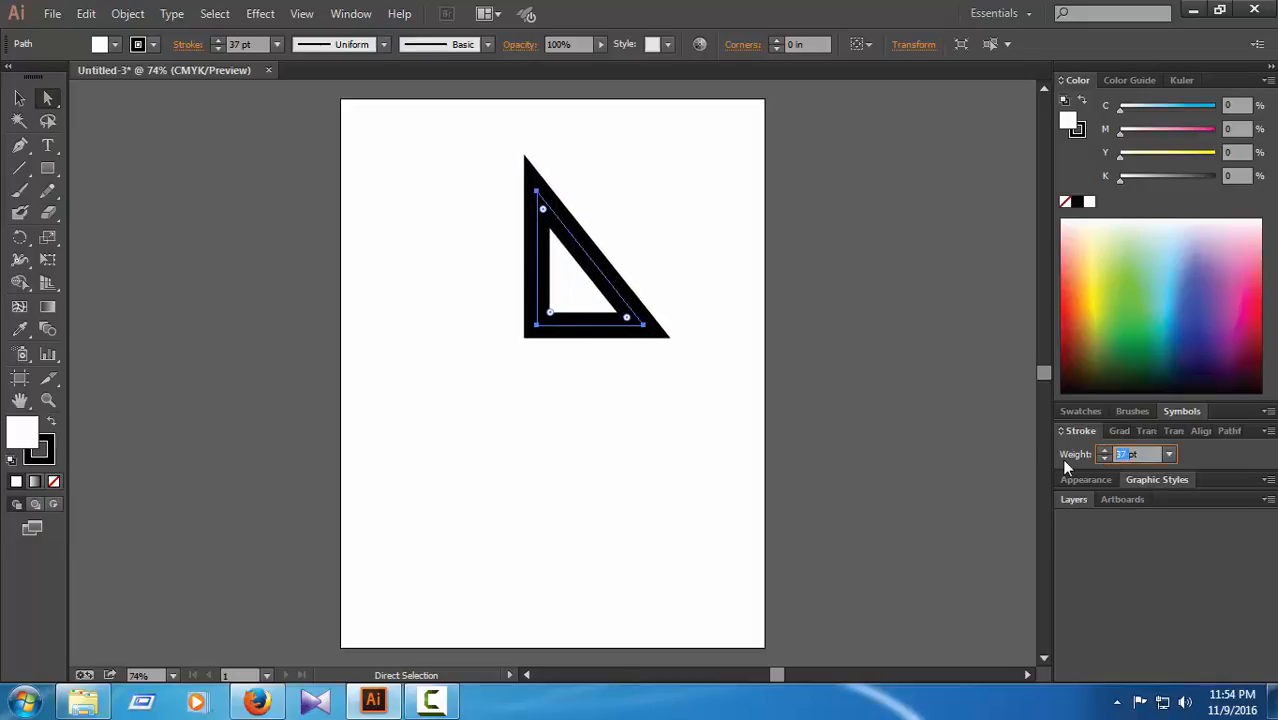
text(1)
key(Return)
click(668, 478)
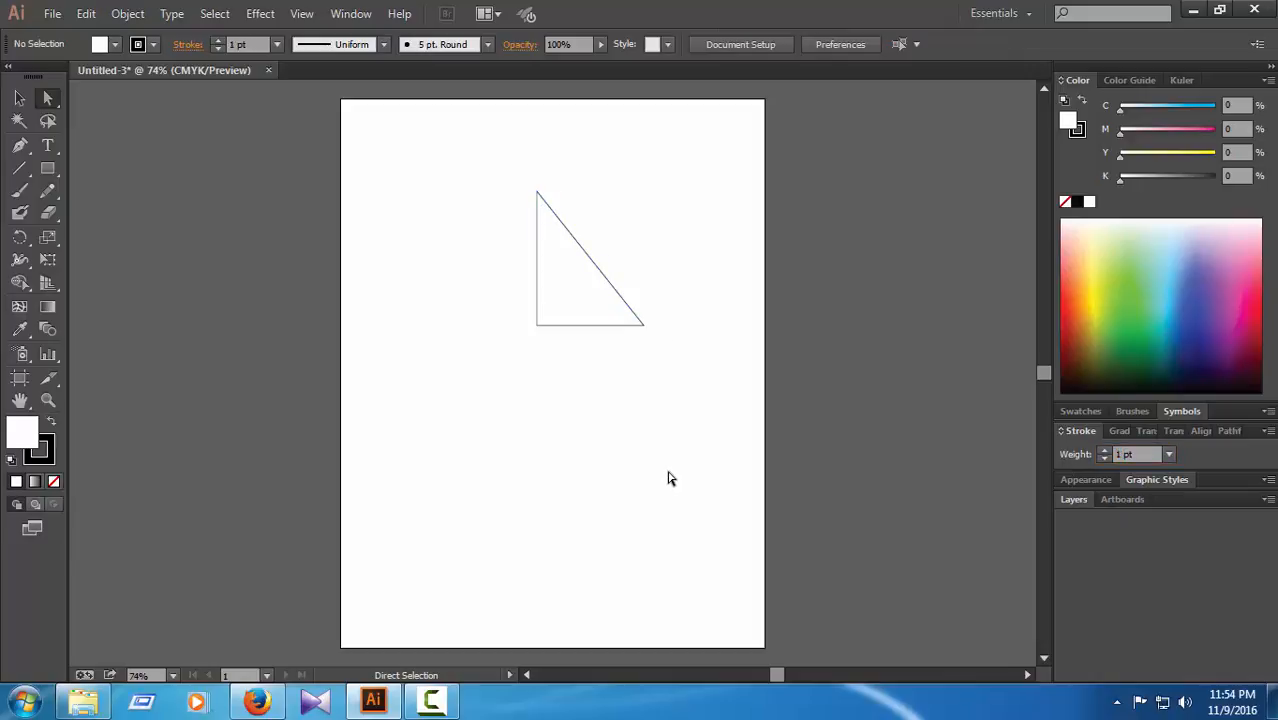
Move the whole triangle to the upper-left corner of the artboard and deselect it
drag(594, 194, 503, 346)
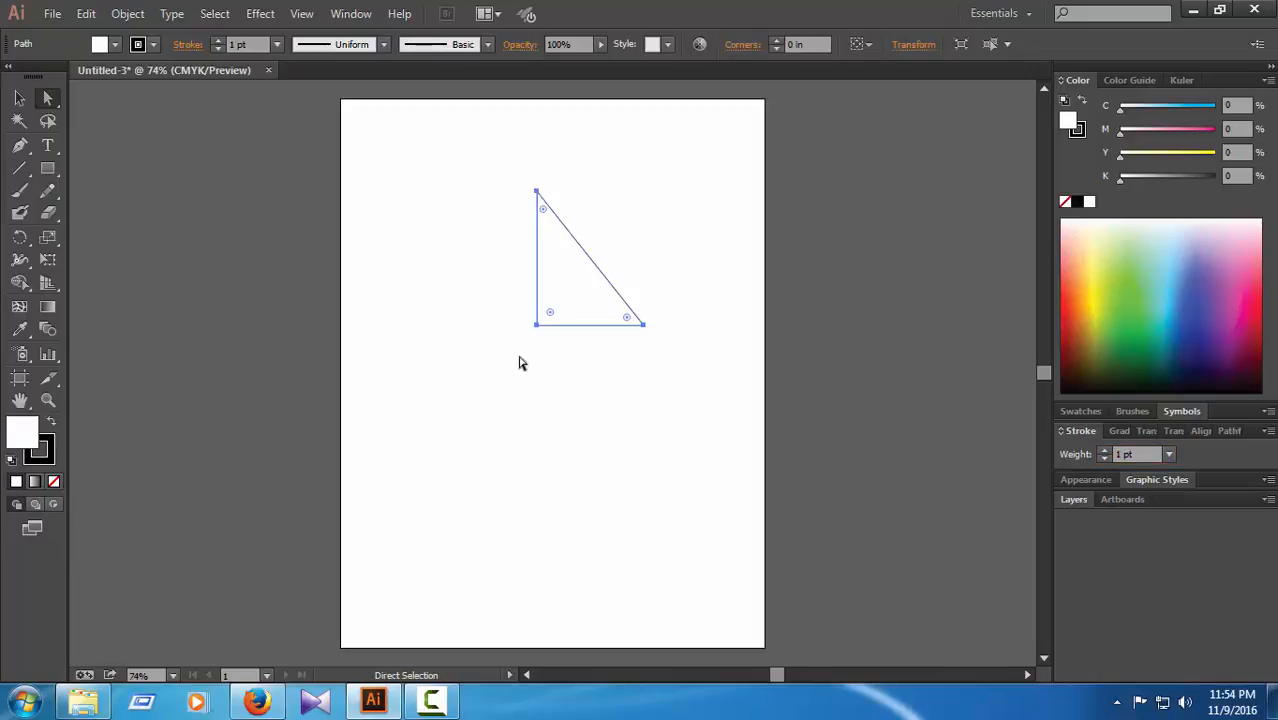
click(18, 98)
drag(567, 252, 392, 170)
key(a)
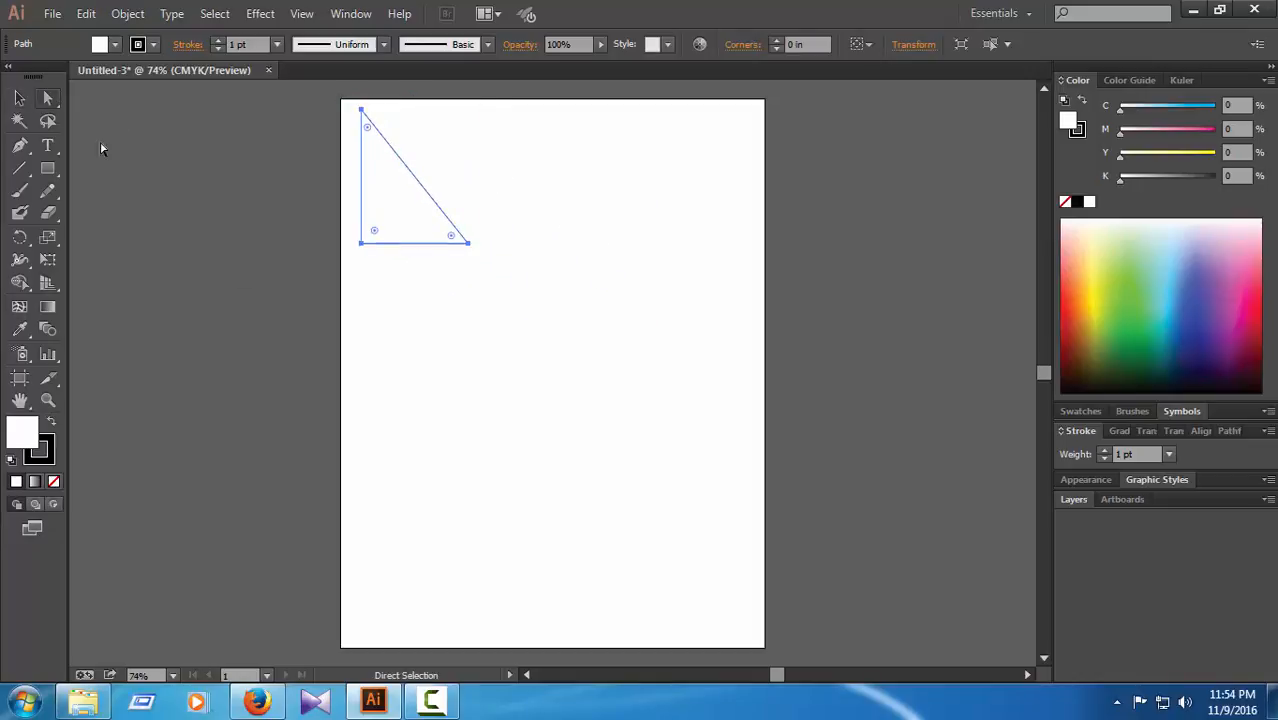
click(1005, 541)
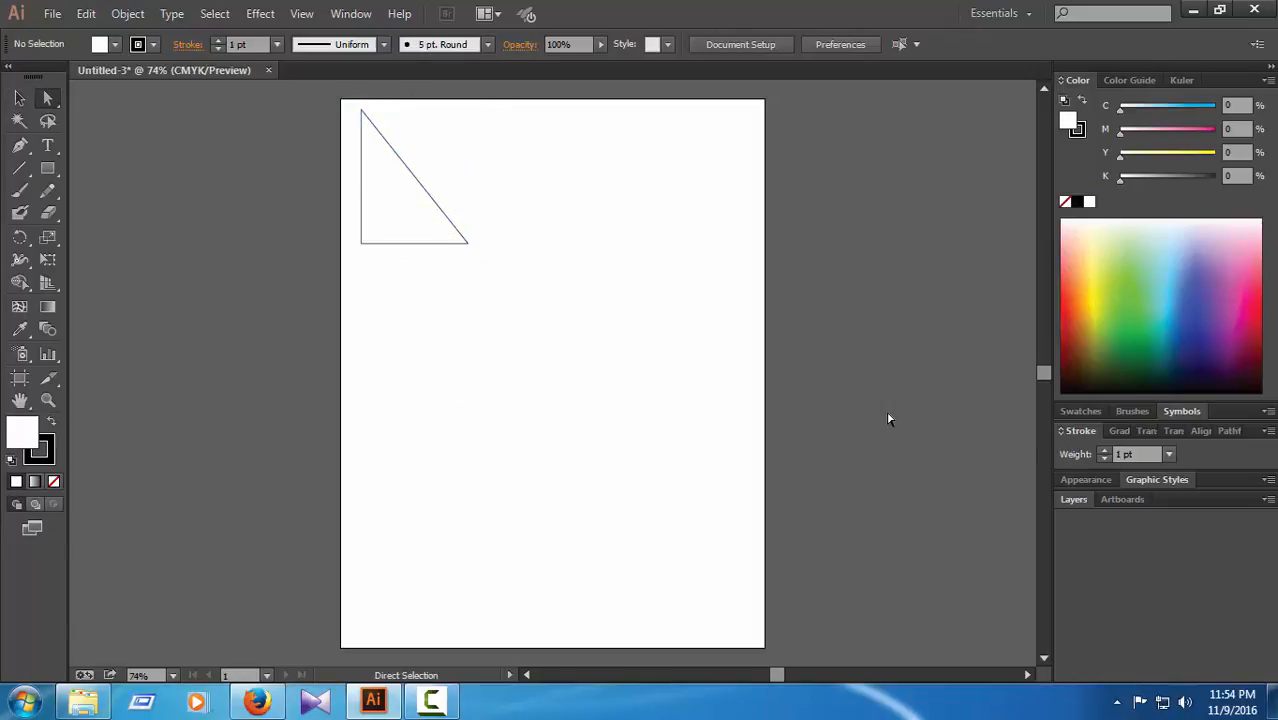
Draw a horizontal line about 7.2 in long across the artboard below the triangle and deselect it
click(19, 168)
drag(361, 320, 720, 320)
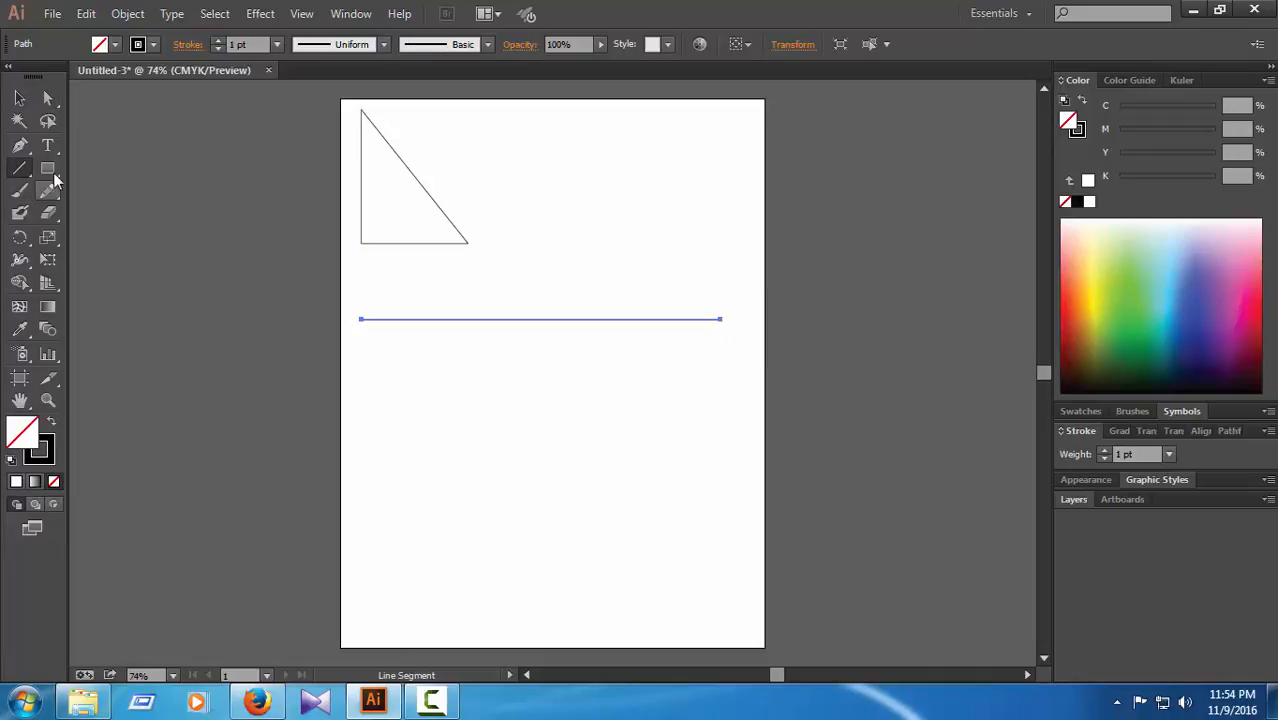
click(49, 100)
click(297, 486)
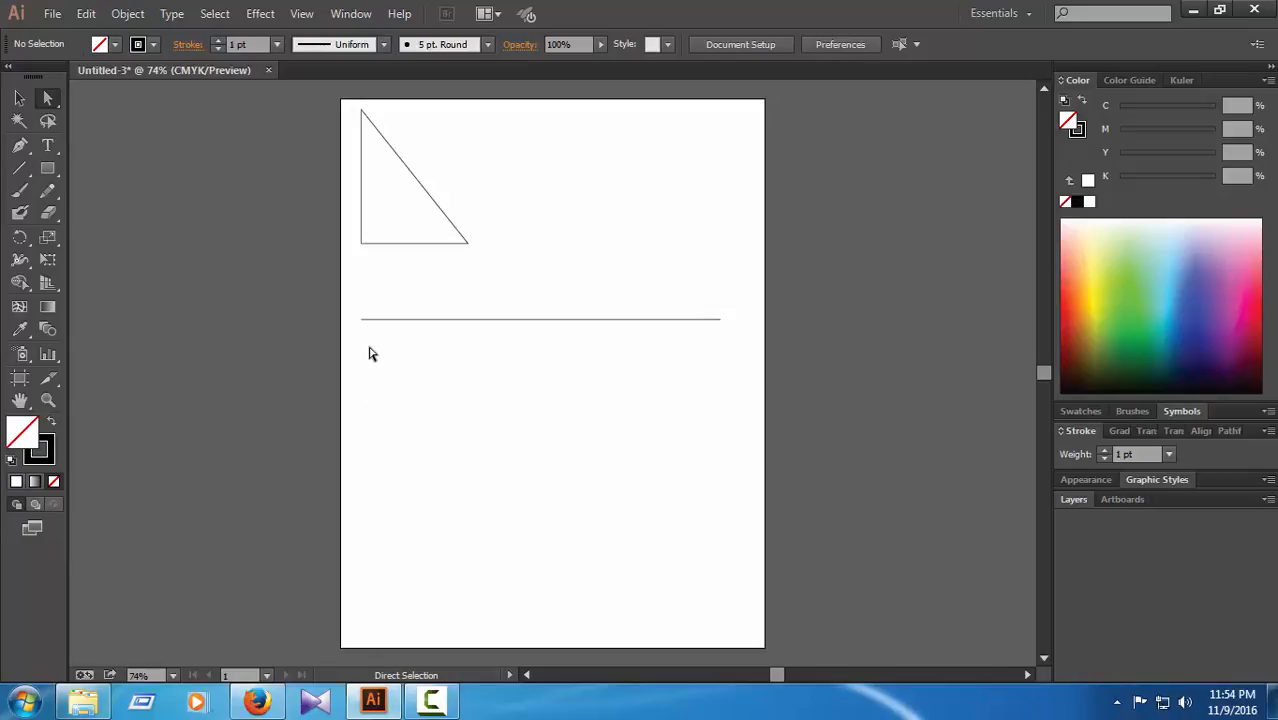
click(47, 168)
drag(367, 373, 765, 458)
key(p)
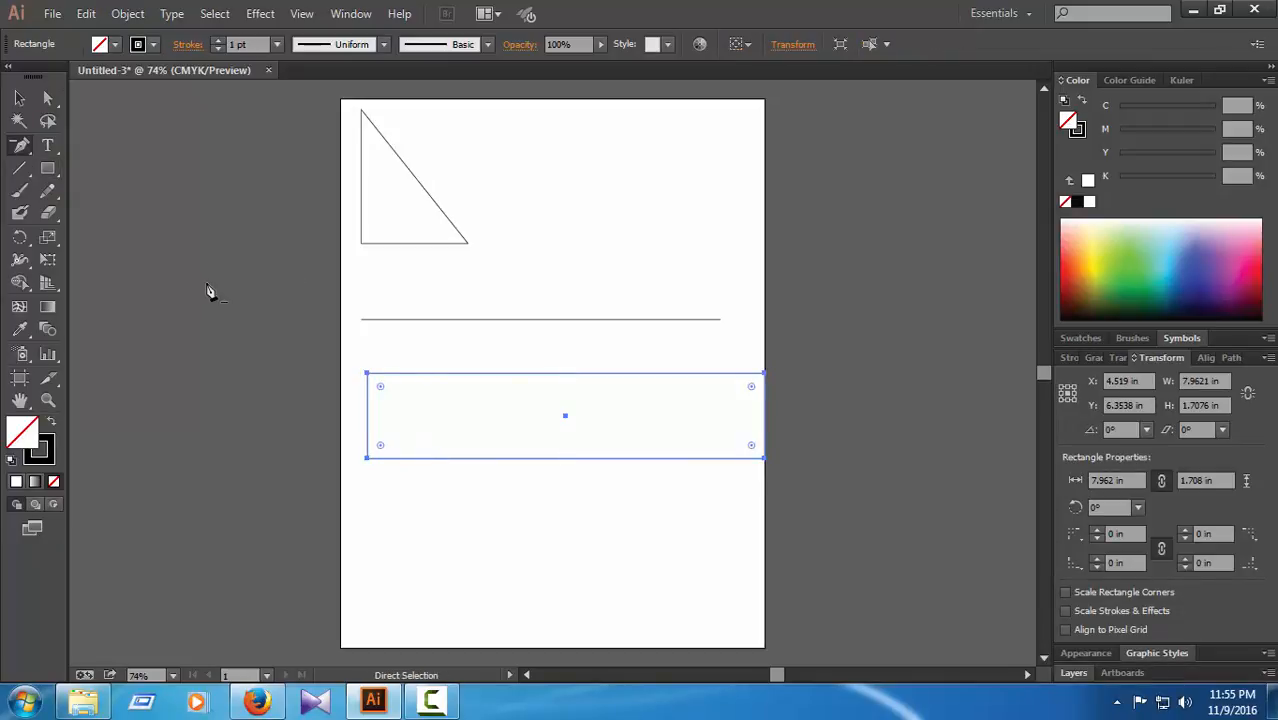
key(ctrl+z)
click(19, 145)
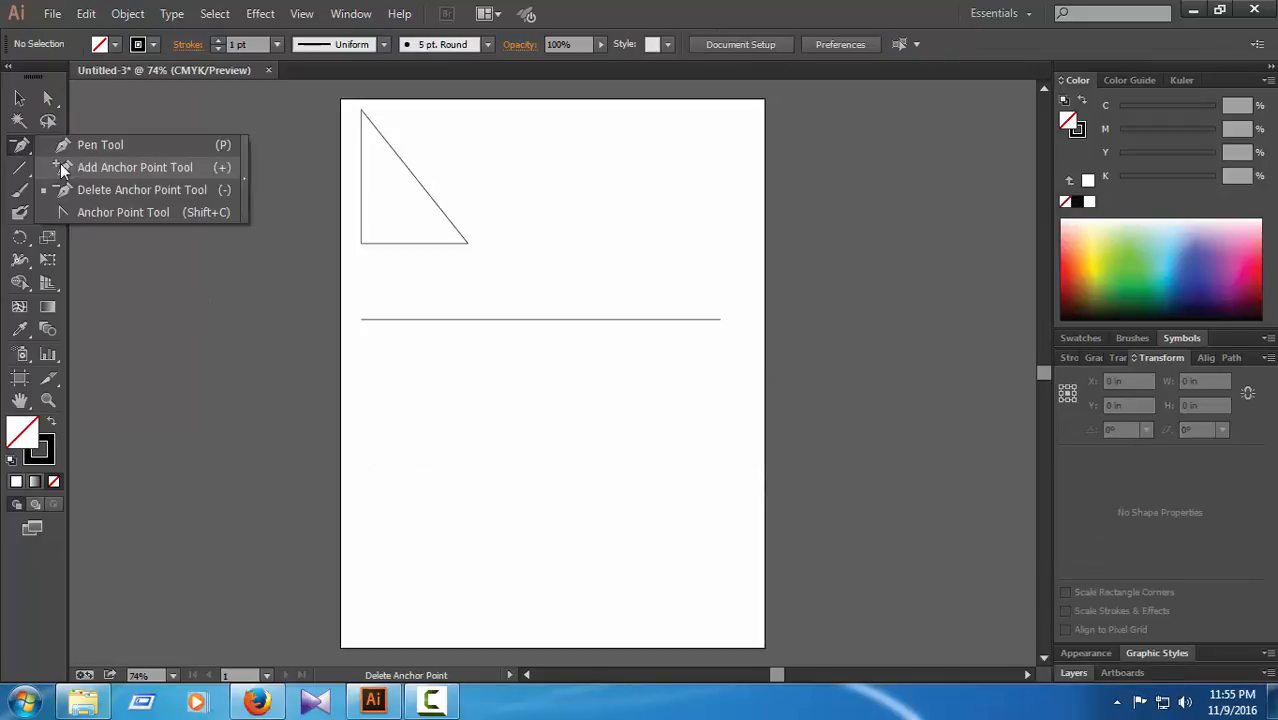
click(86, 143)
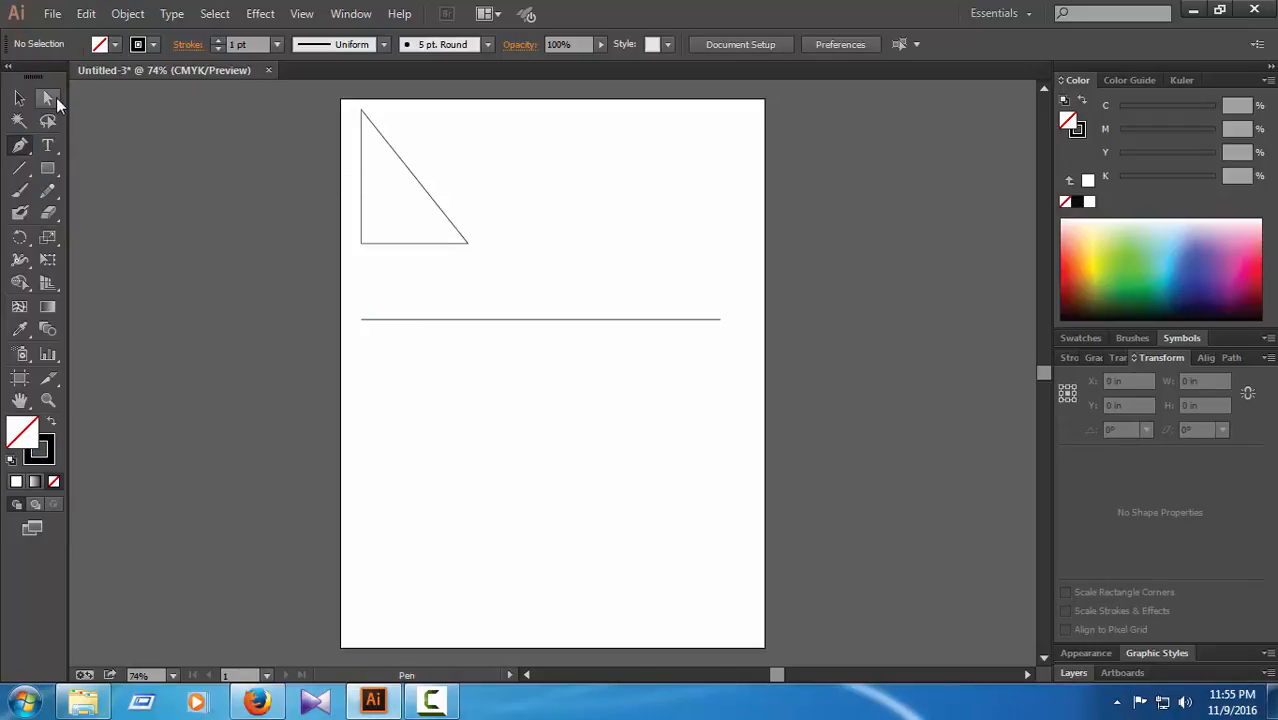
Delete the horizontal line below the triangle
click(47, 97)
click(541, 320)
key(Delete)
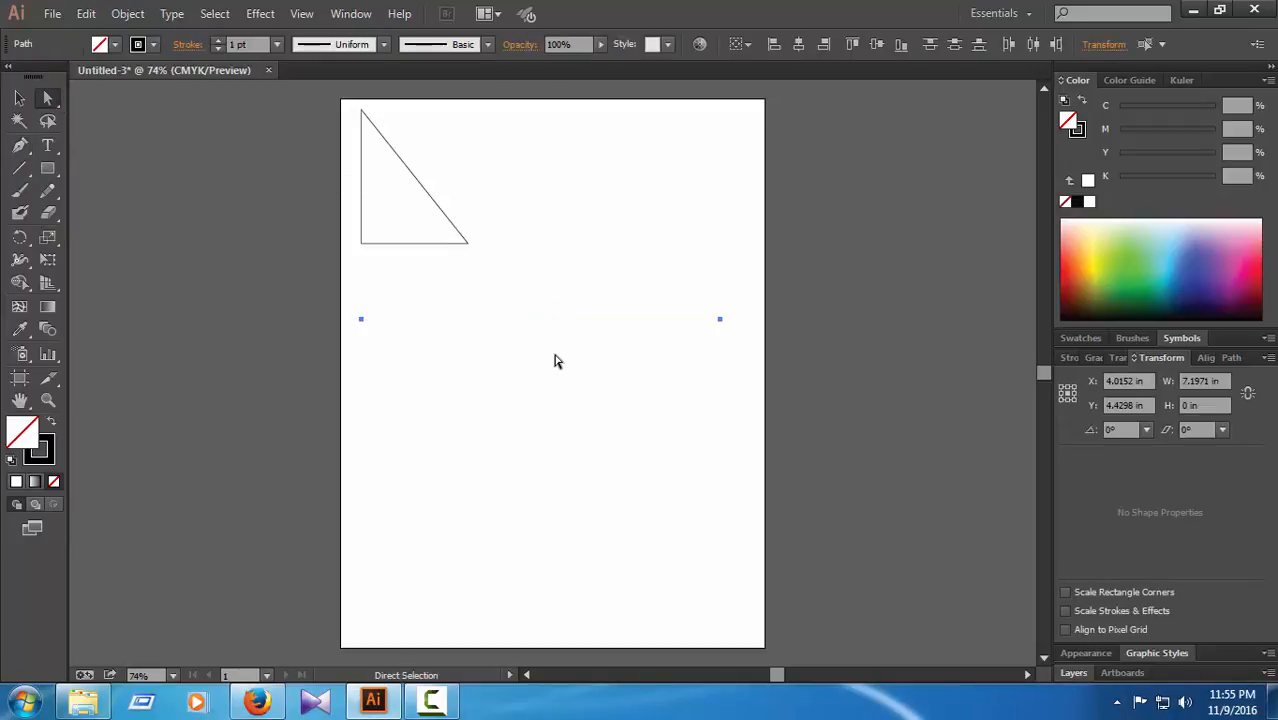
click(559, 379)
Draw a new horizontal line segment about 6.53 in long below the triangle
click(19, 168)
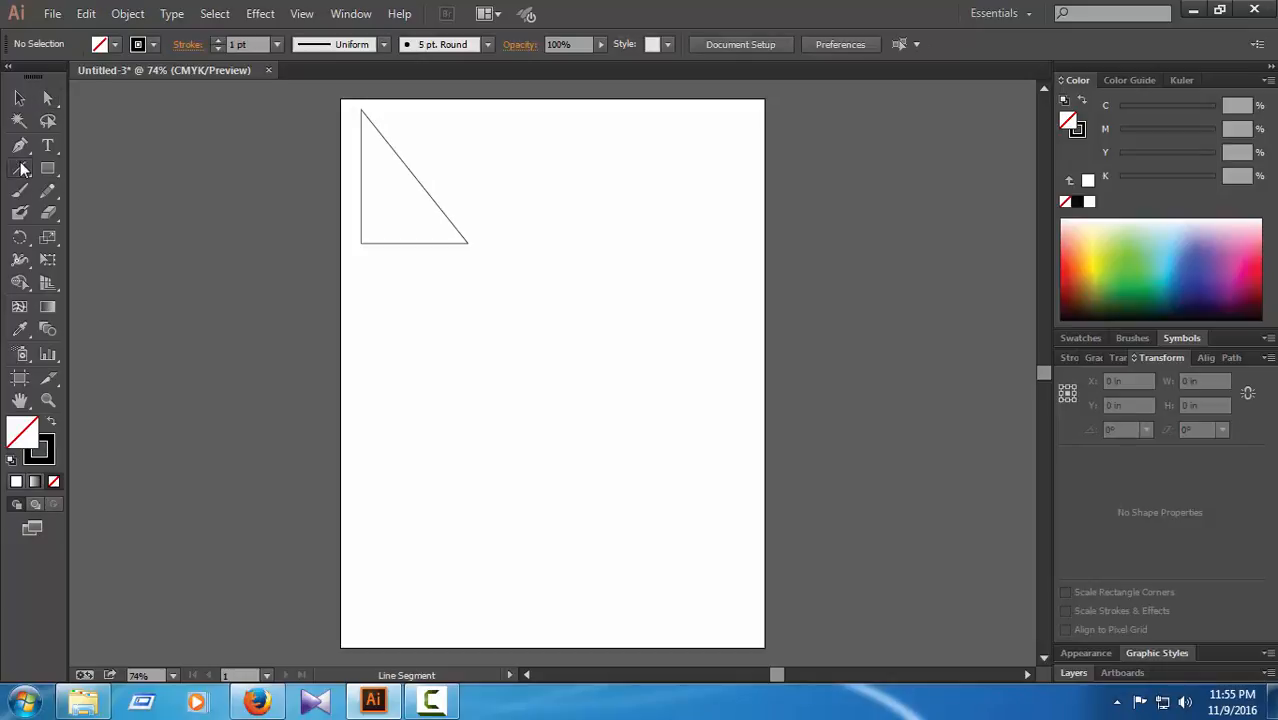
drag(386, 319, 715, 319)
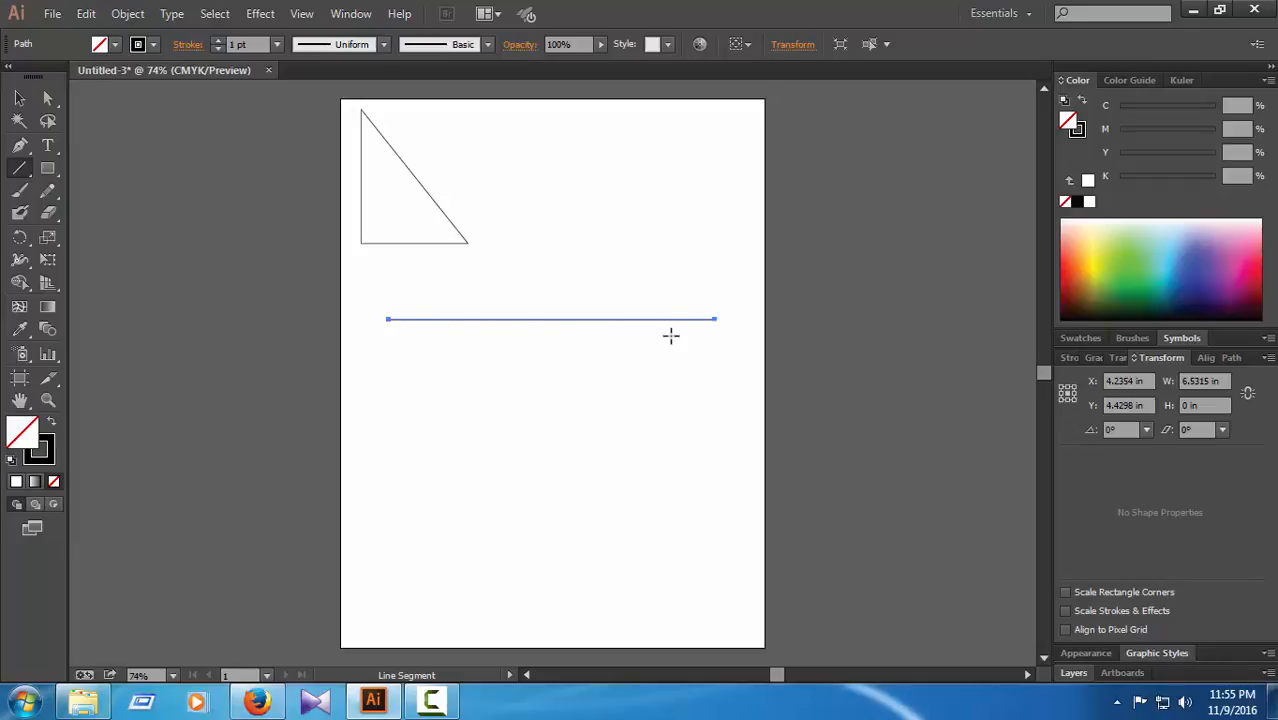
Show the full stroke options, turn the horizontal line into a dashed line with 12 pt dashes, and deselect it
click(1071, 360)
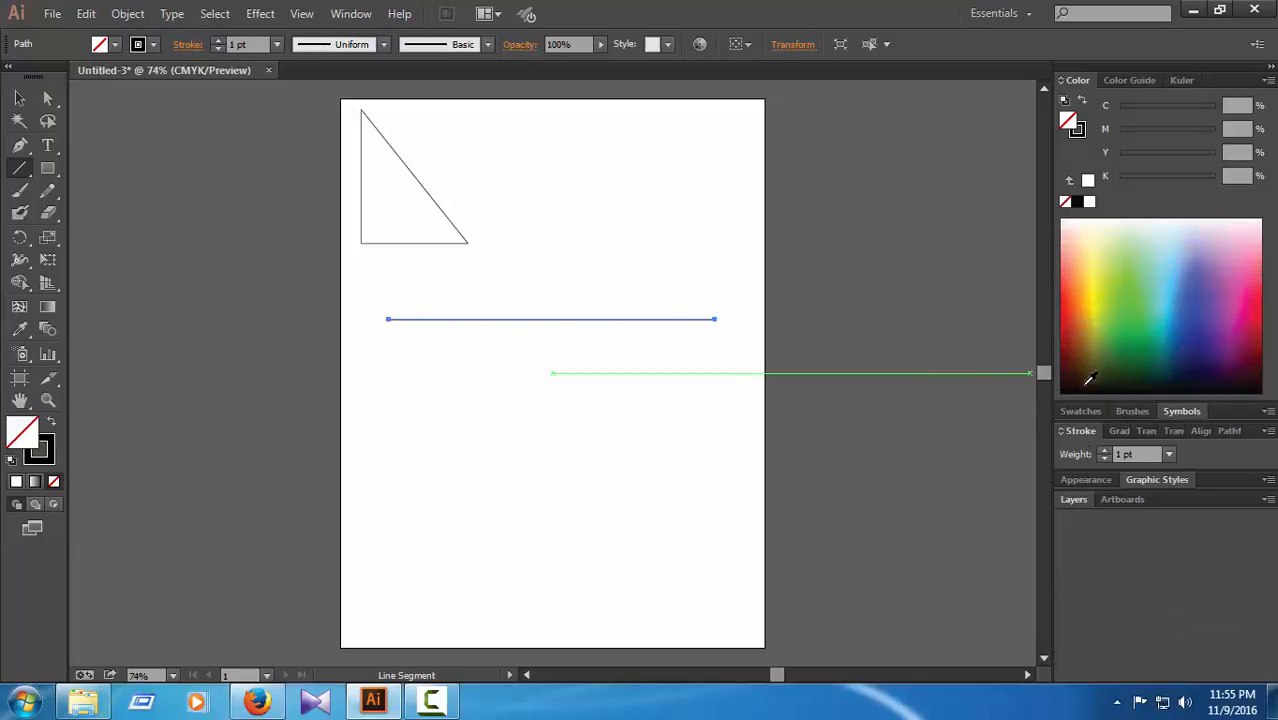
click(1062, 431)
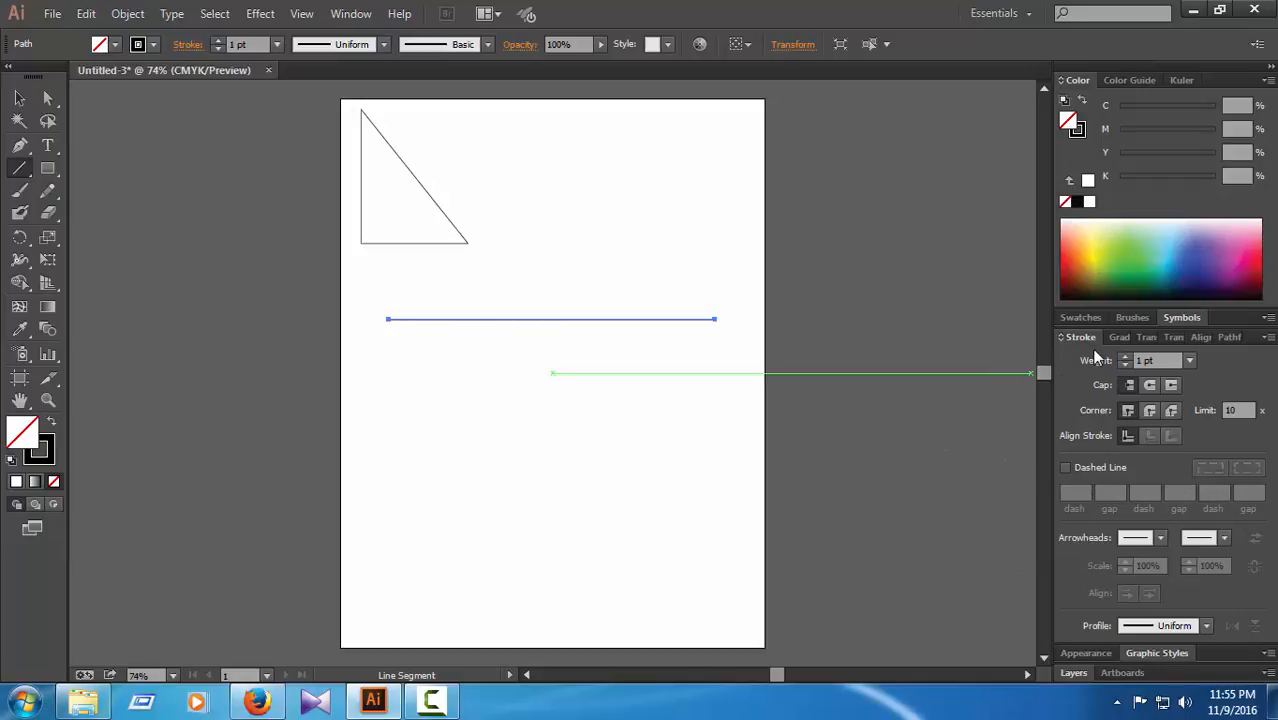
click(1067, 469)
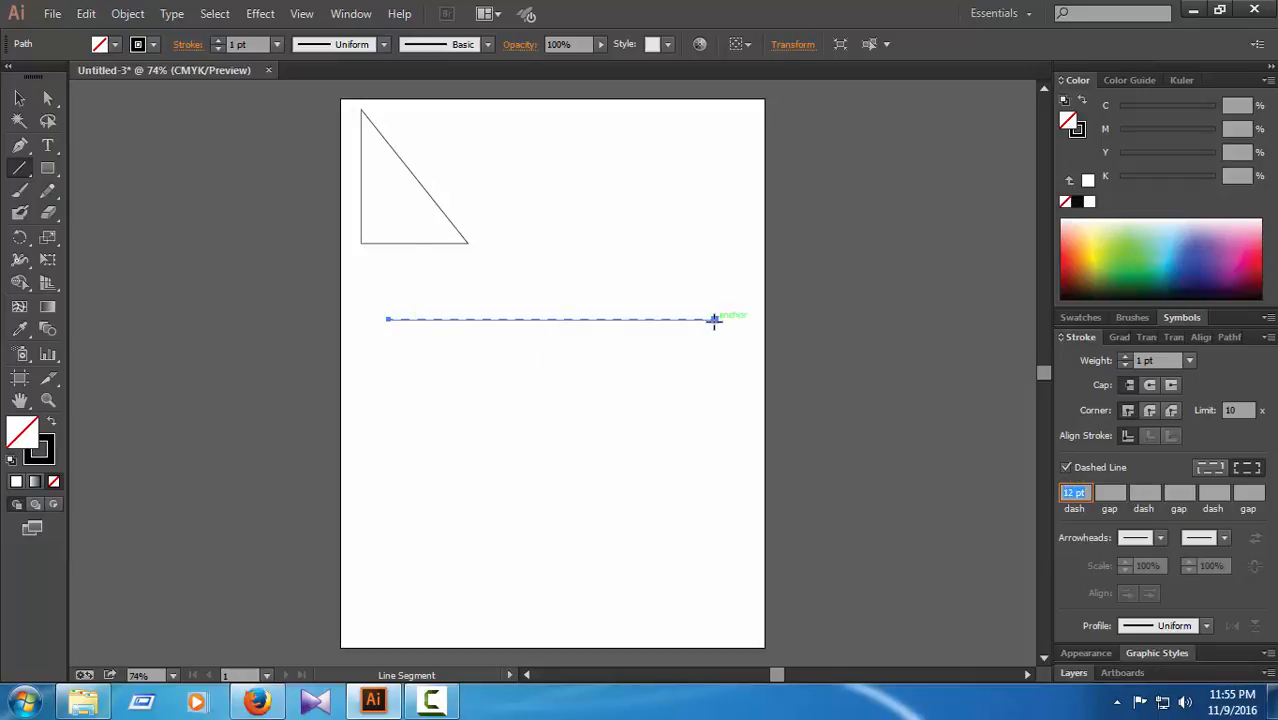
click(47, 97)
click(425, 436)
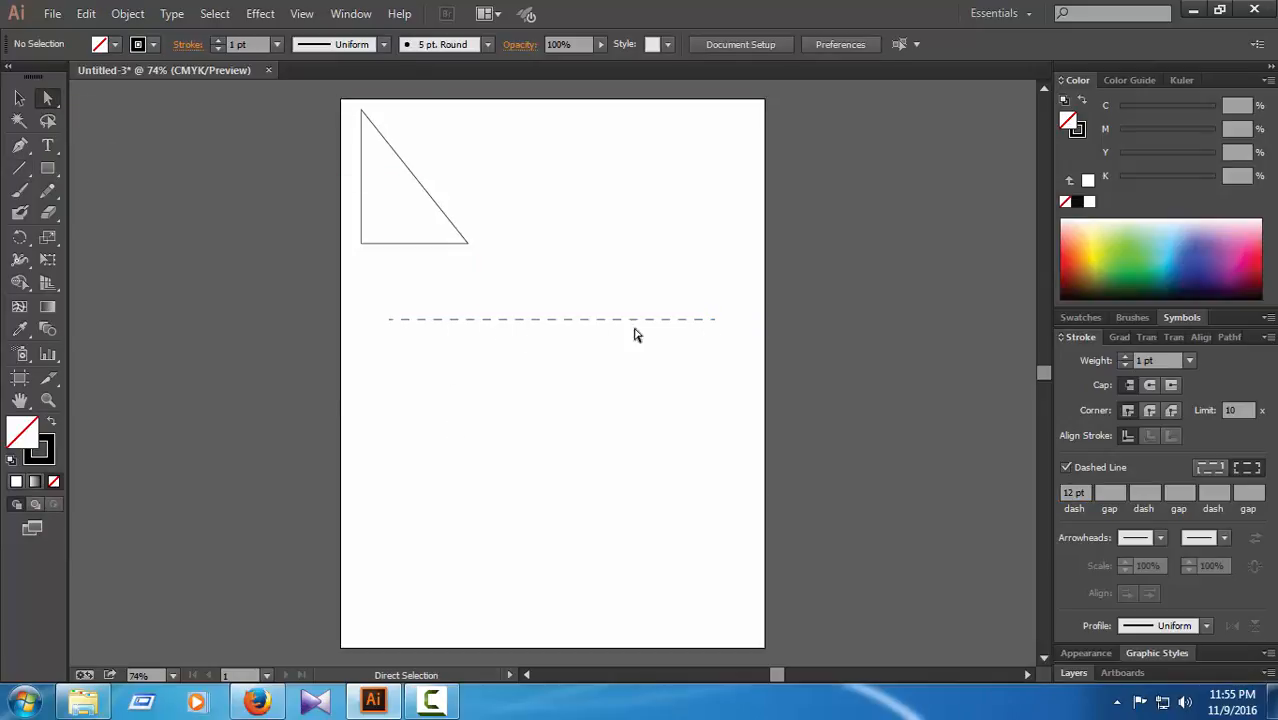
Set the dash length of the horizontal dashed line to 6 pt
click(427, 320)
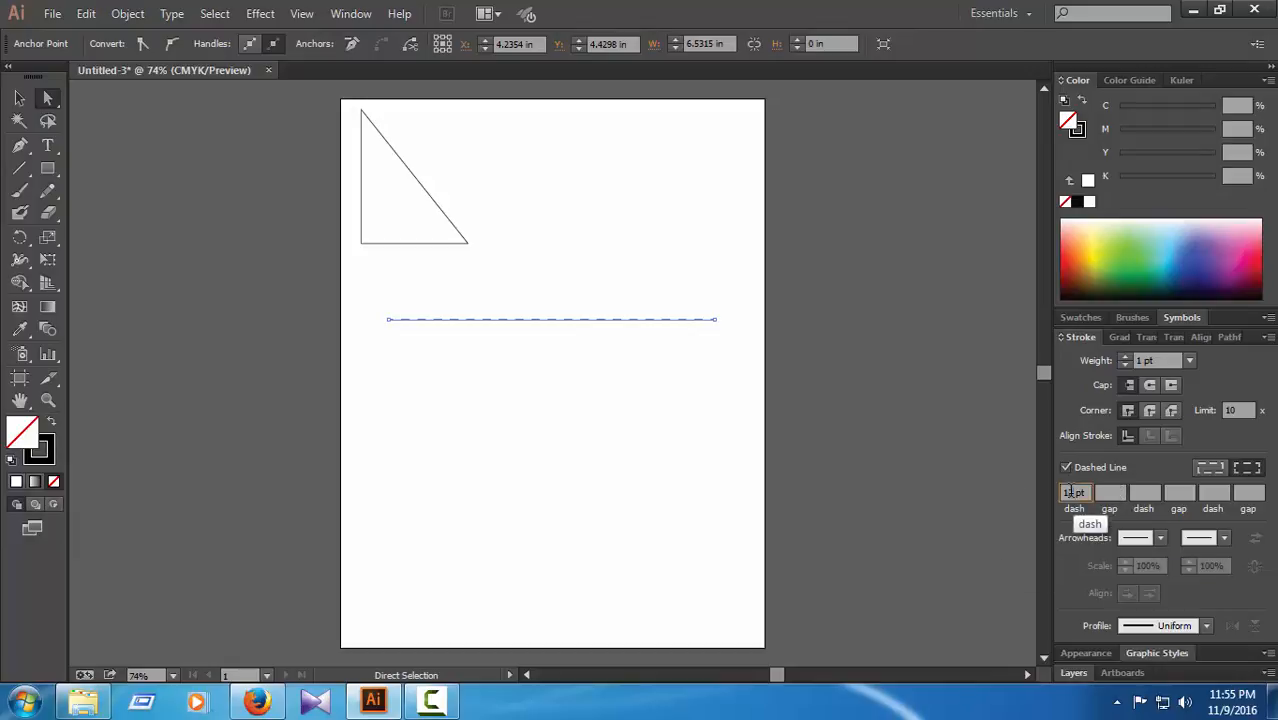
double_click(1068, 492)
key(Return)
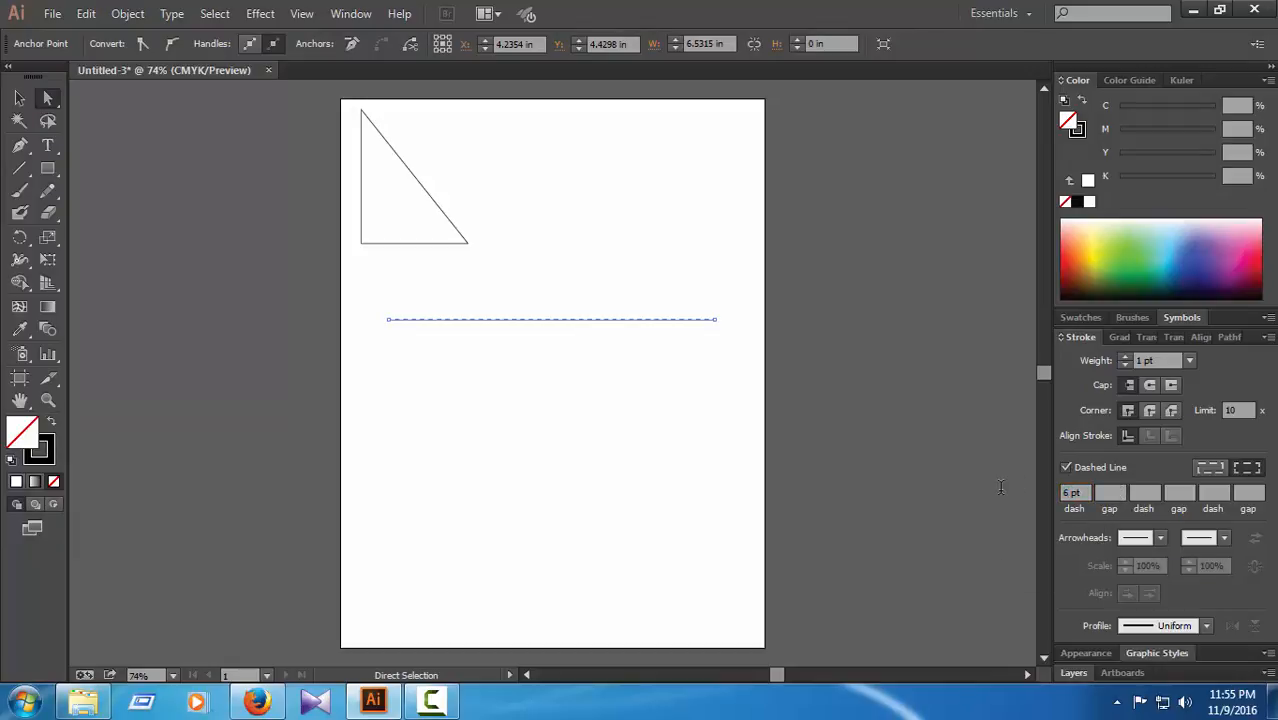
Set the gap of the 6 pt horizontal dashed line to 2 pt and deselect it
click(740, 456)
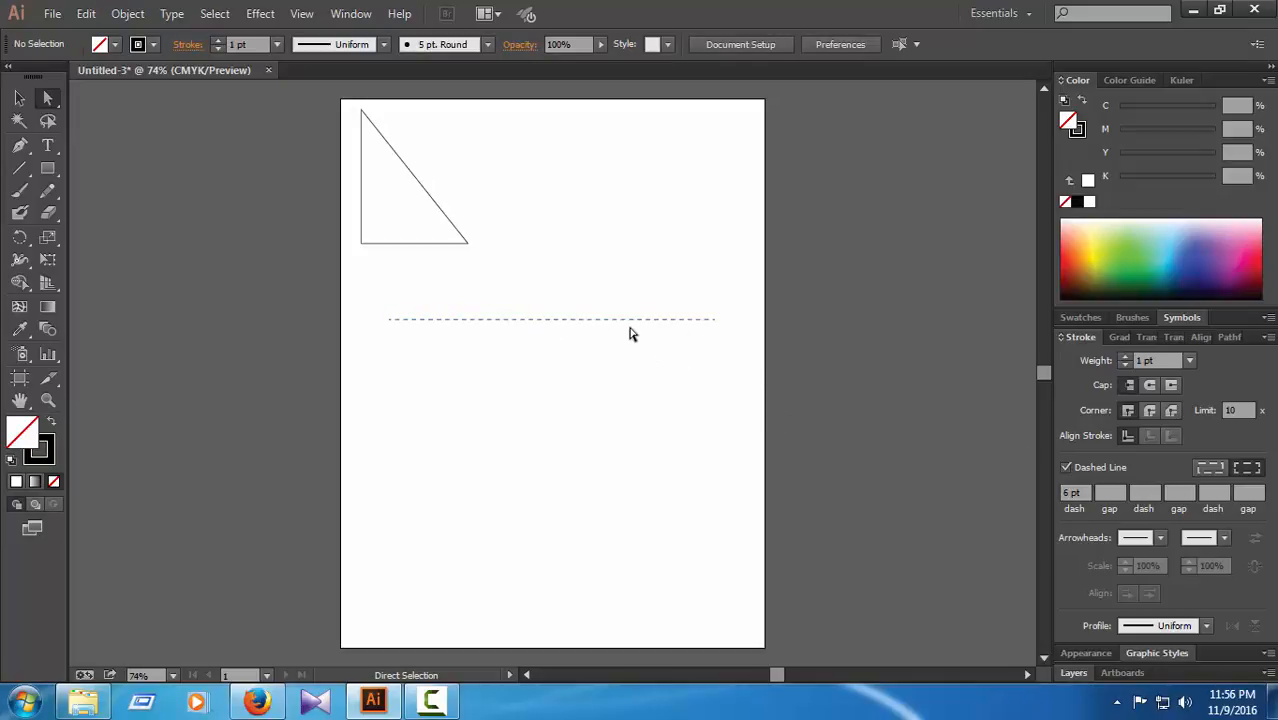
click(662, 320)
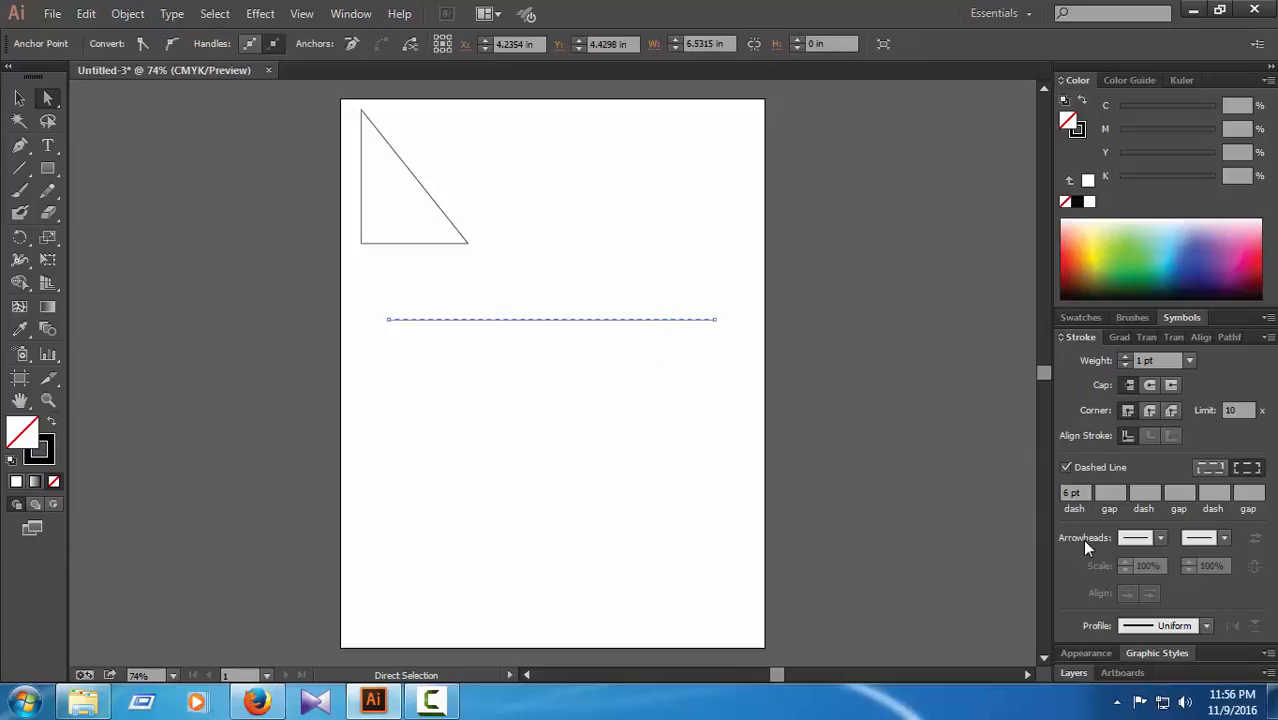
click(1112, 492)
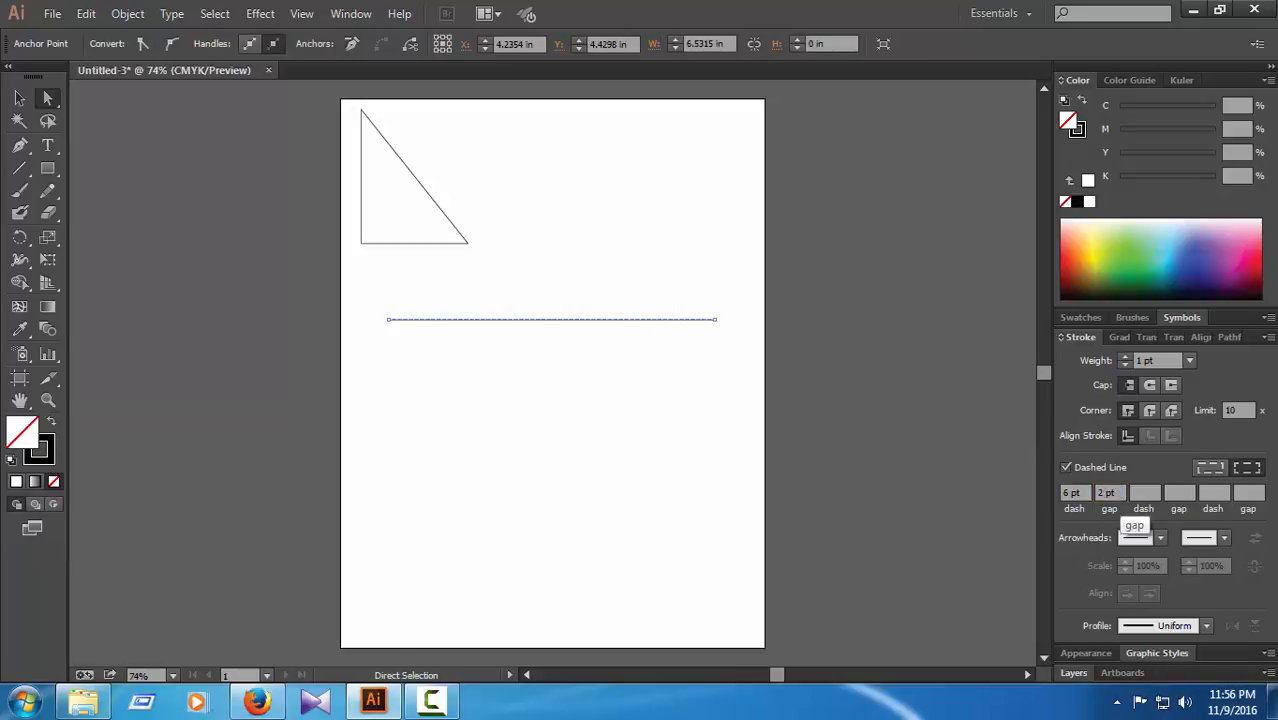
click(551, 342)
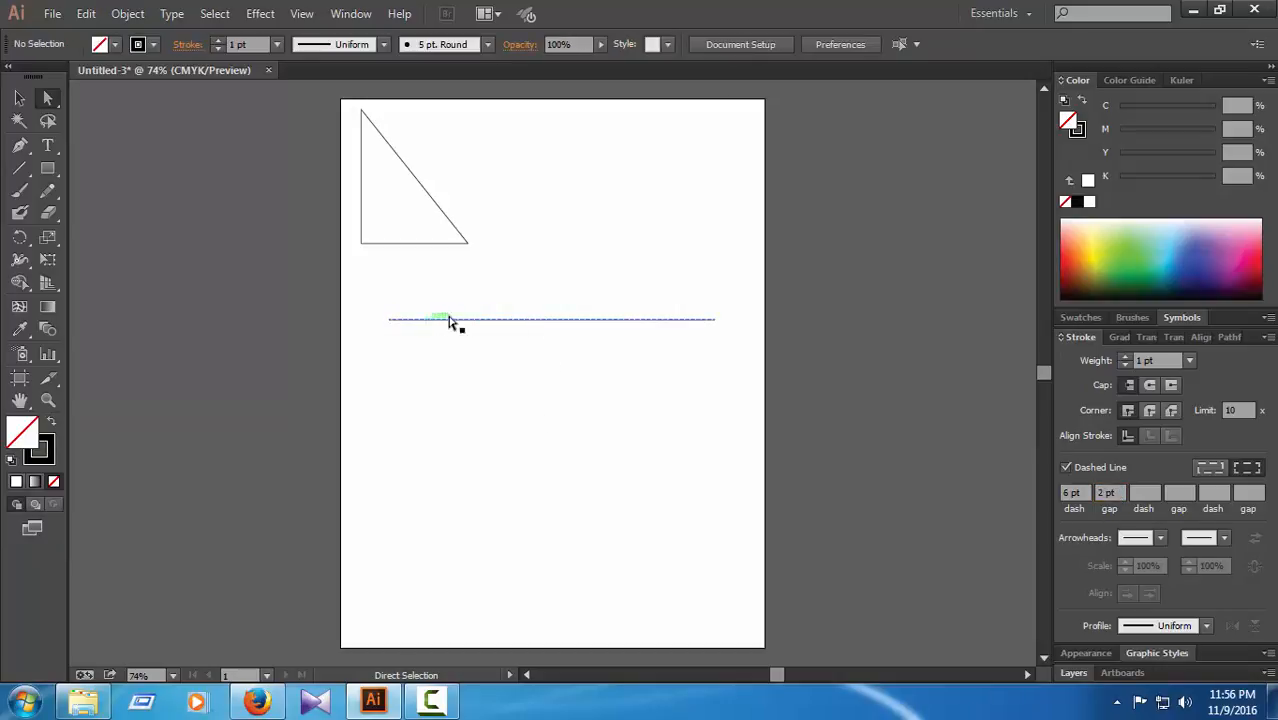
drag(736, 292, 611, 437)
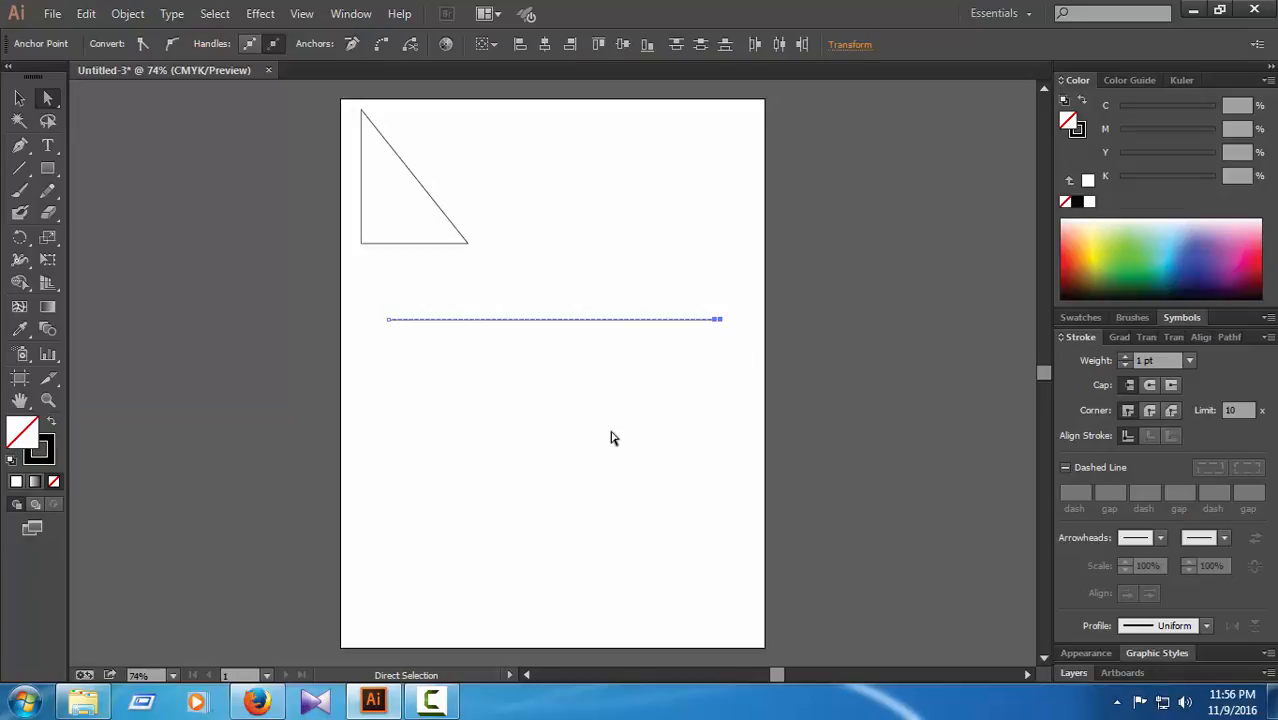
click(914, 460)
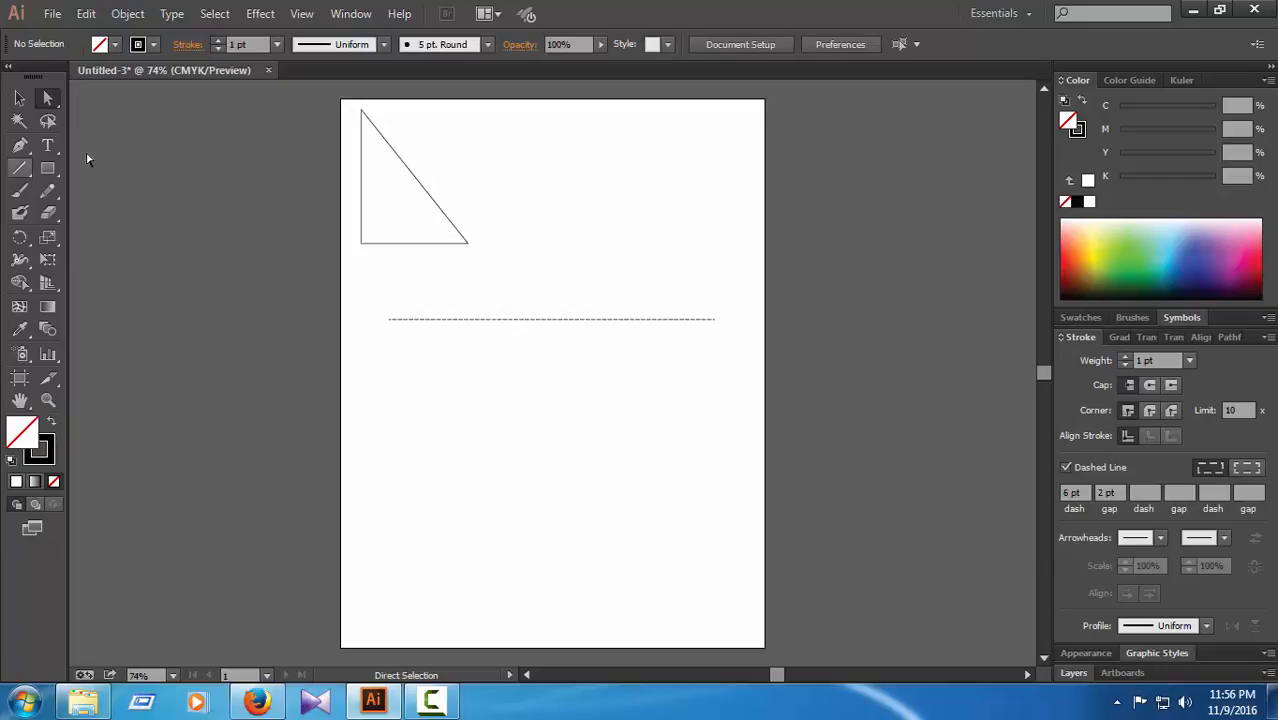
Draw a shorter horizontal line below the dashed line, give its start point the Arrow 24 arrowhead, and deselect it
click(19, 168)
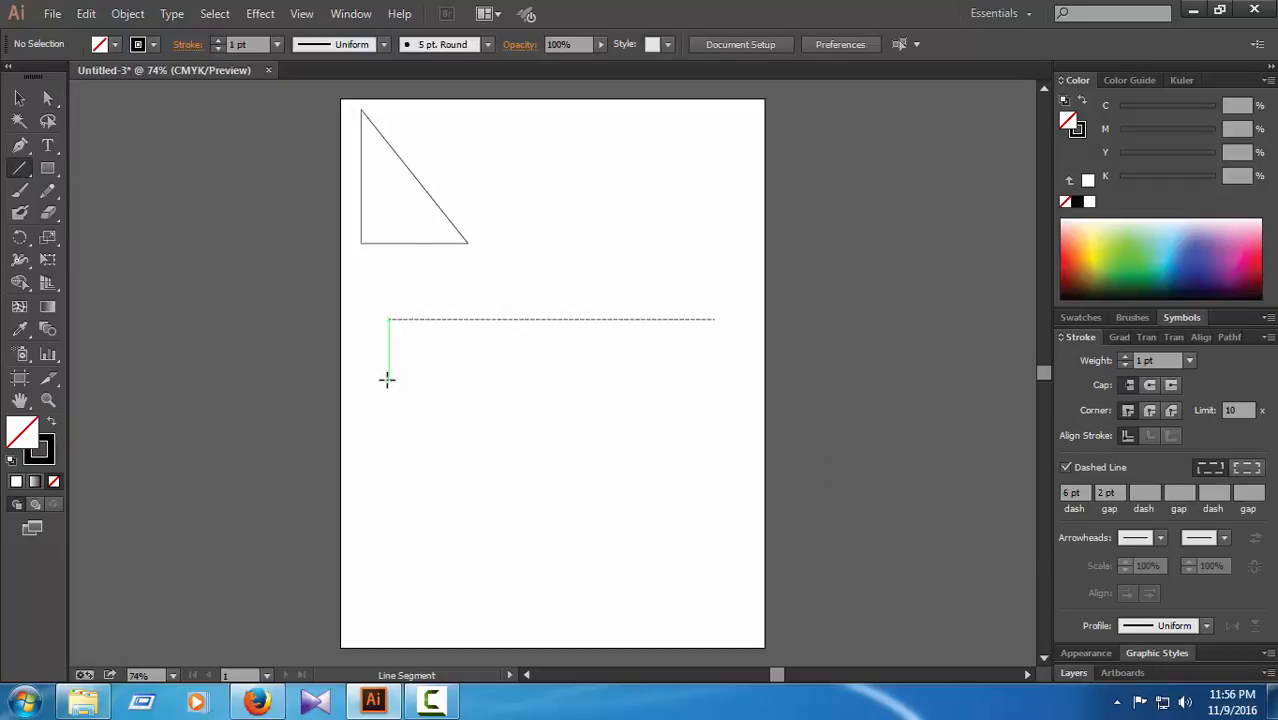
mouse_move(389, 379)
mouse_down()
mouse_move(751, 378)
mouse_move(573, 379)
mouse_up()
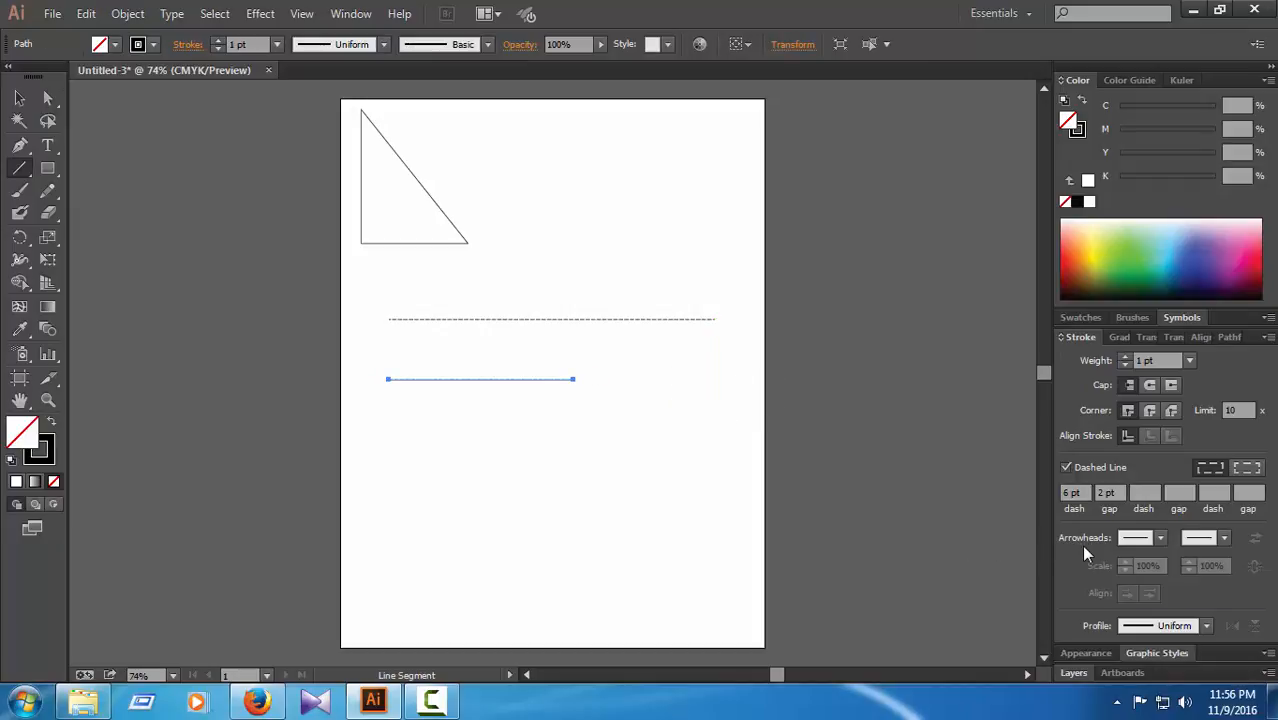
click(1161, 540)
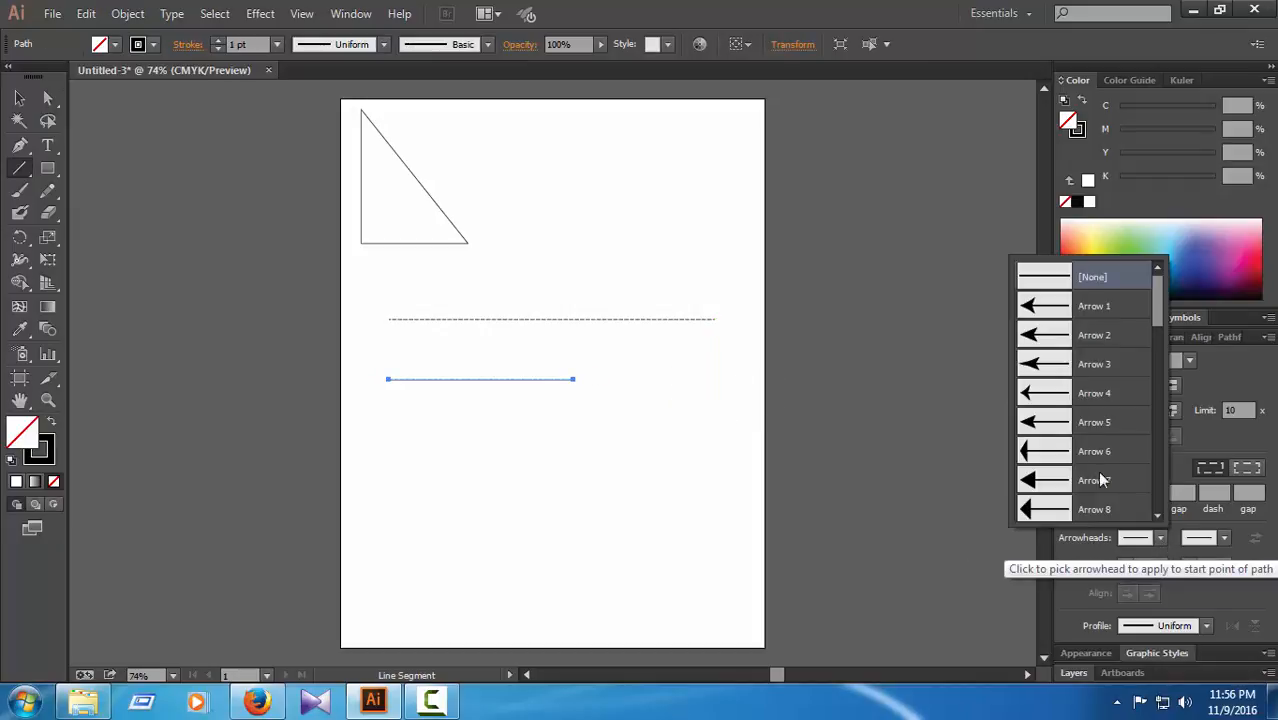
scroll(1110, 336, down, 7)
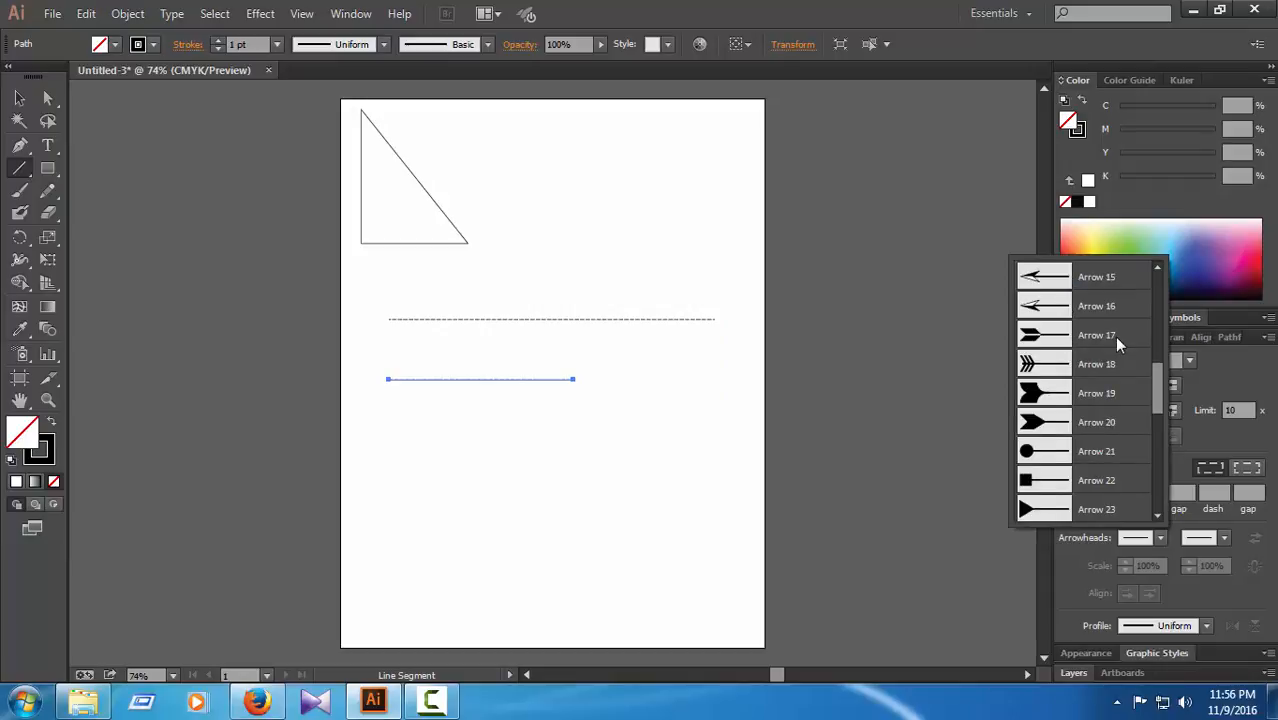
scroll(1102, 345, down, 3)
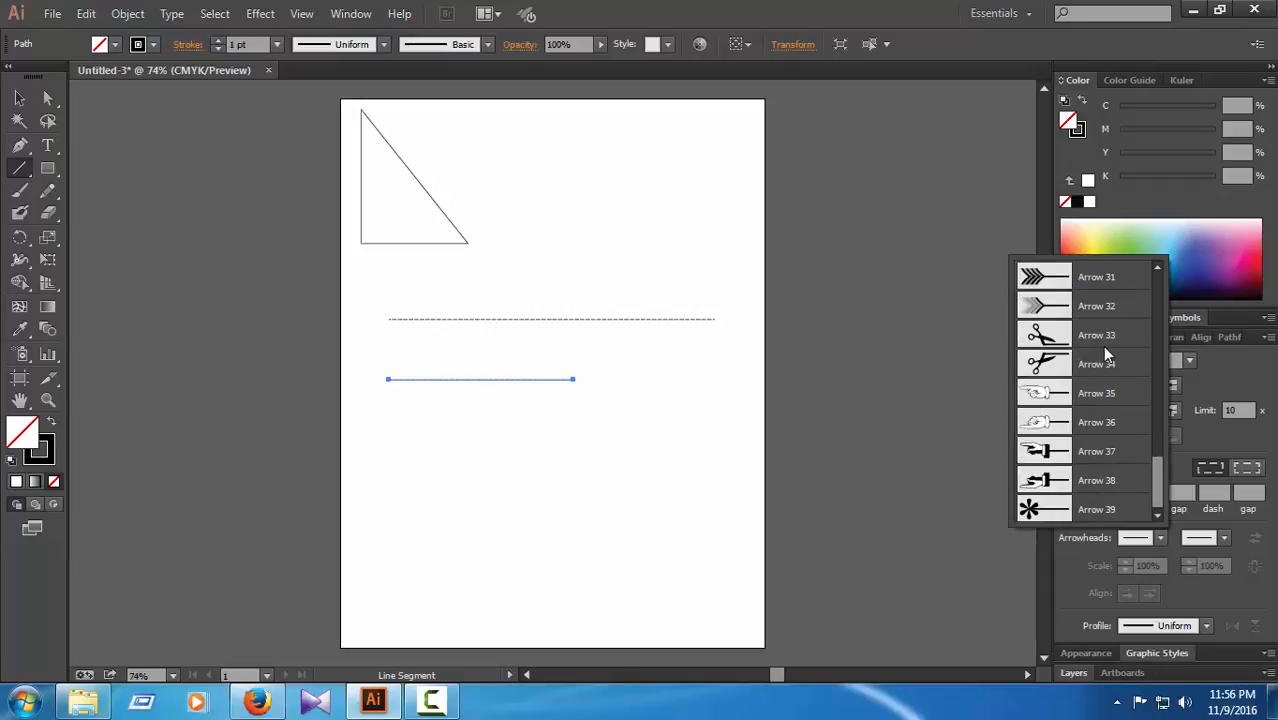
scroll(1102, 360, up, 3)
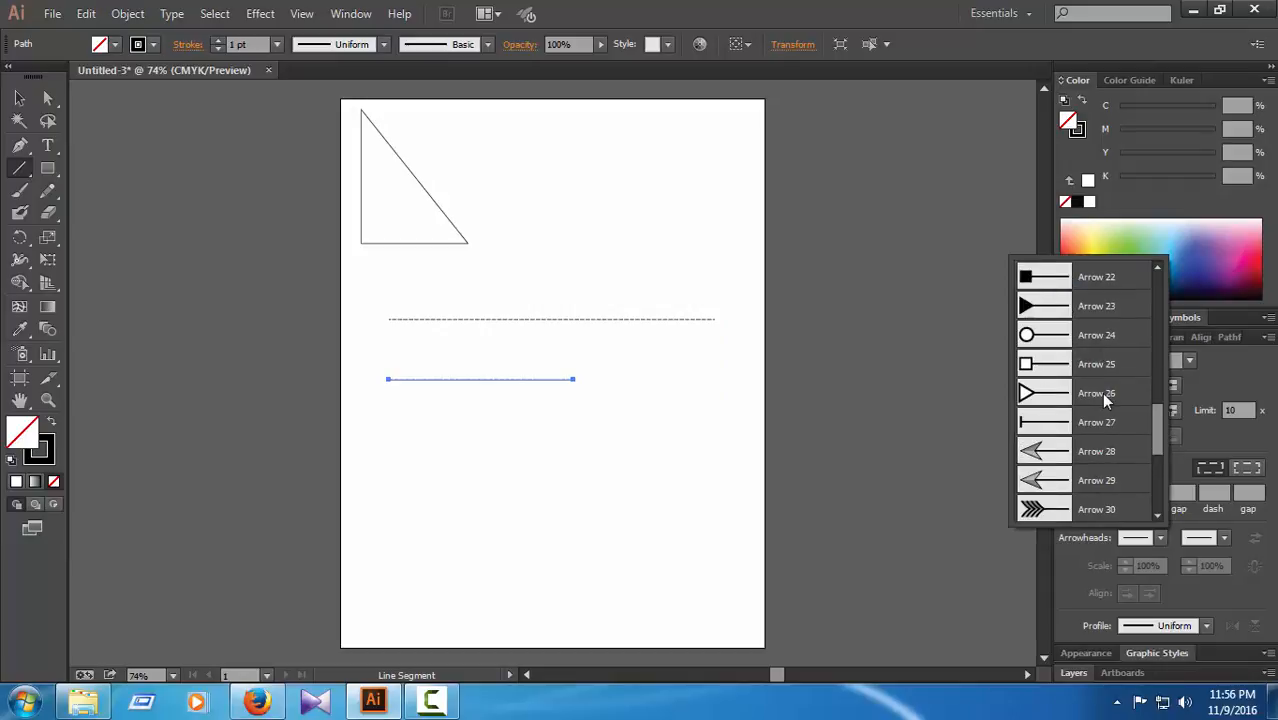
click(1060, 336)
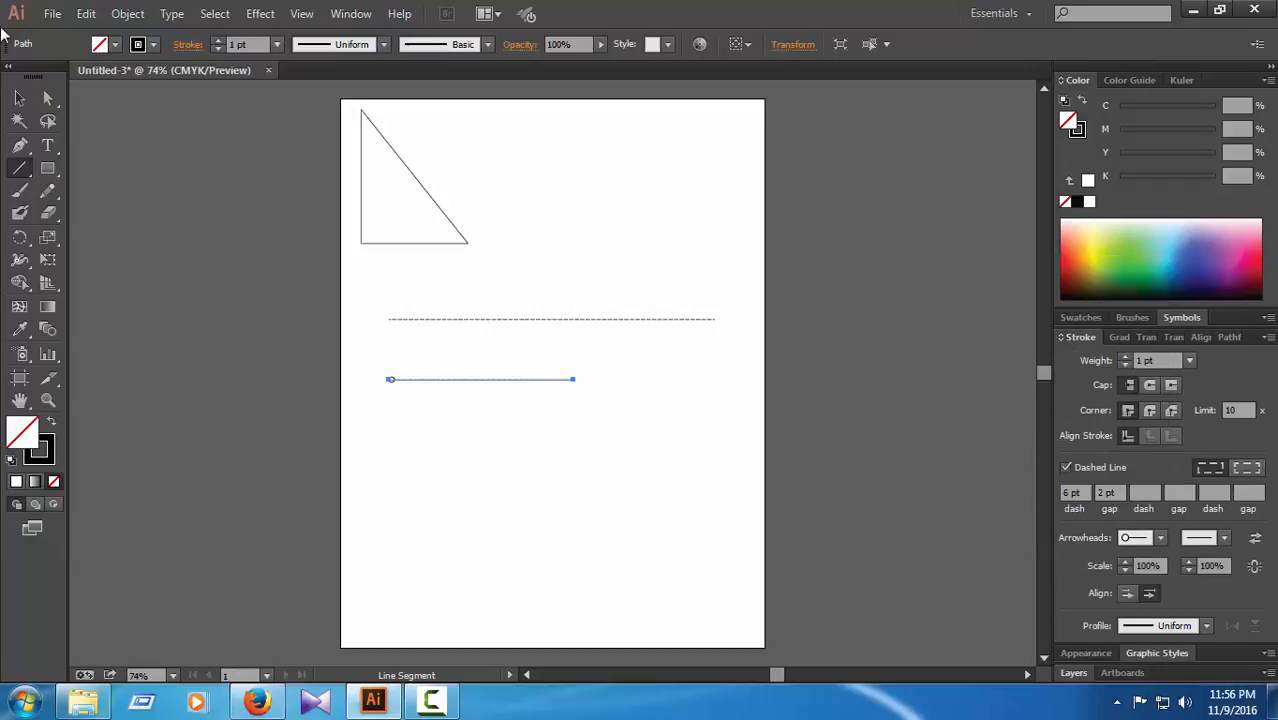
click(47, 97)
click(422, 472)
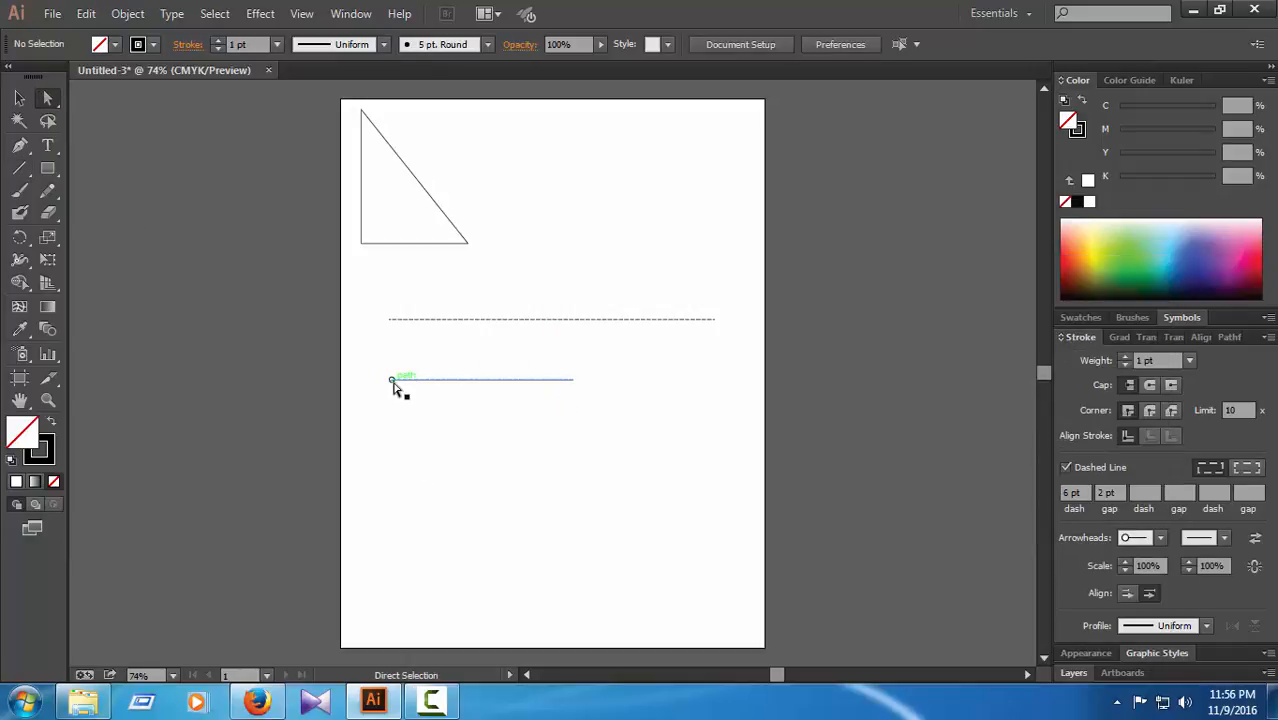
drag(617, 366, 393, 405)
click(691, 375)
Draw a third dashed line below the circle-tipped one, apply the Arrow 33 scissors arrowhead to its end point, and deselect it
click(19, 168)
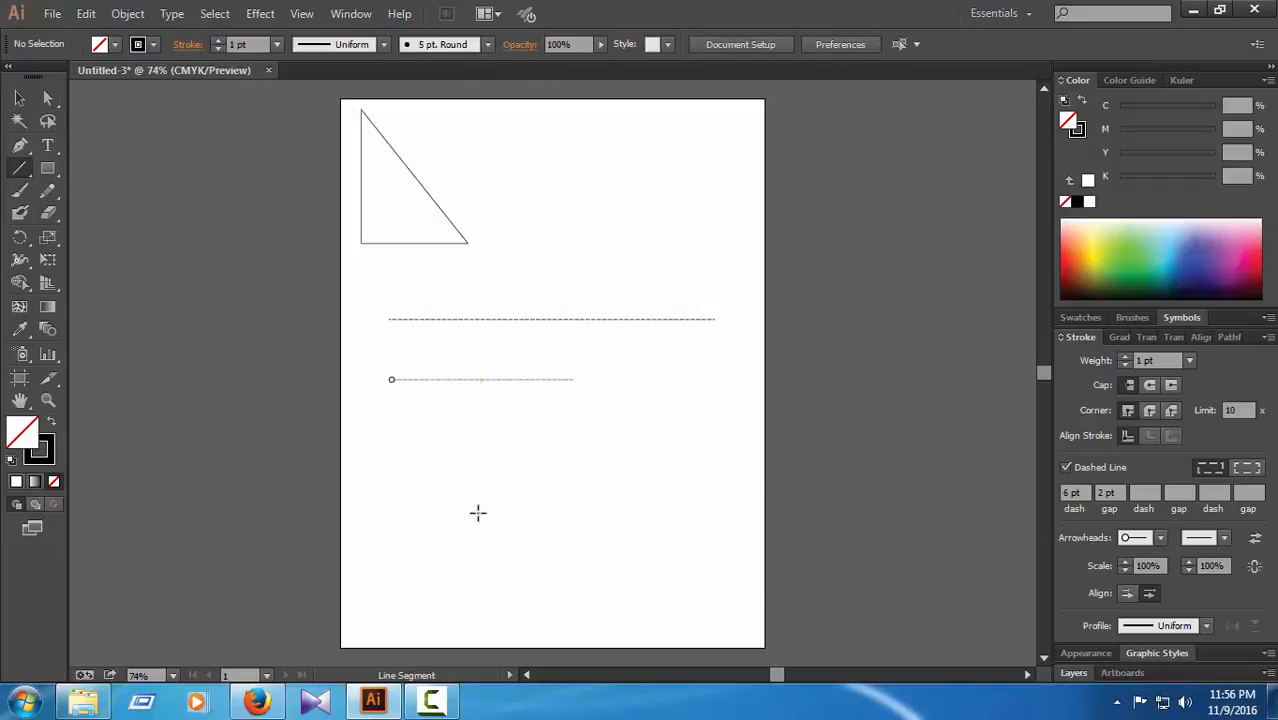
drag(398, 437, 628, 436)
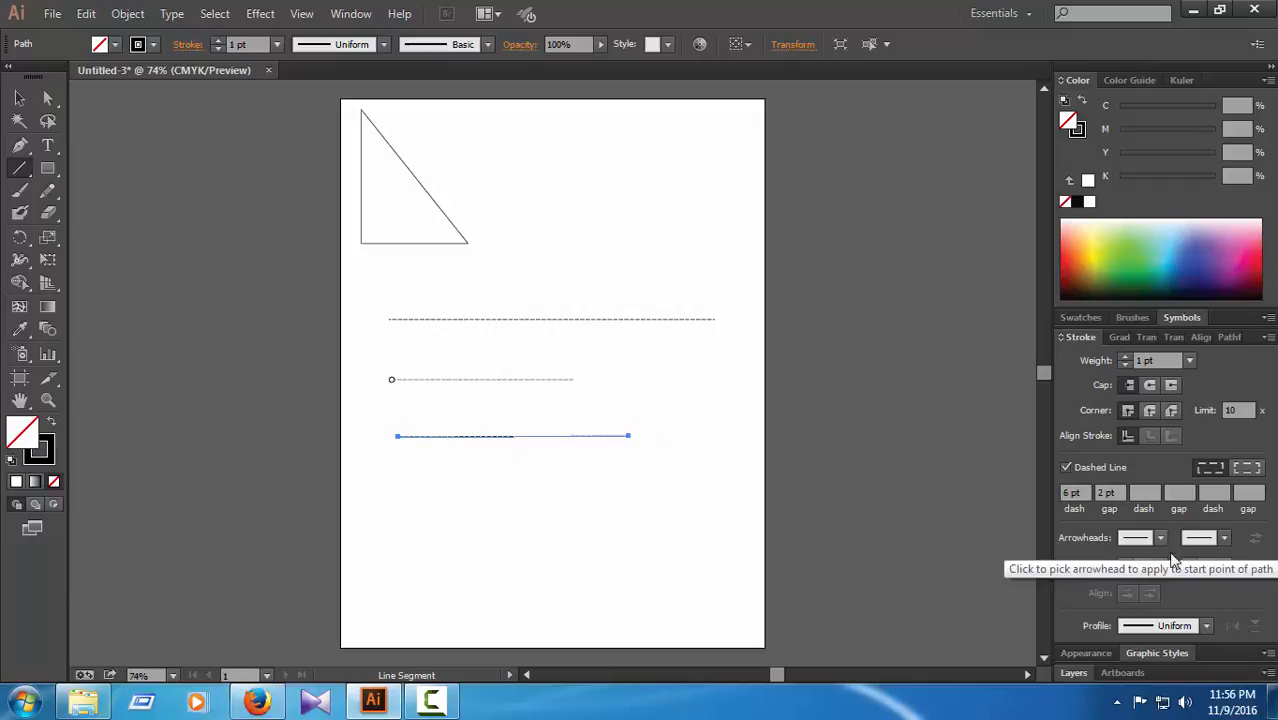
click(1223, 538)
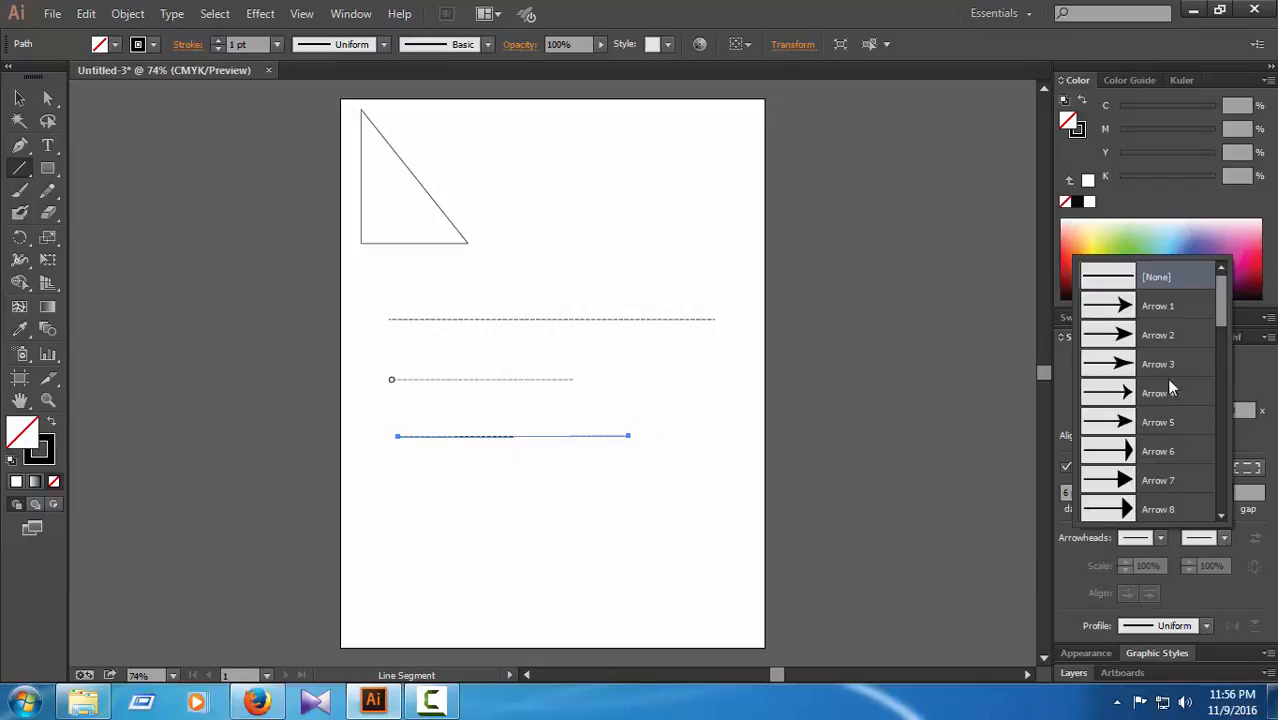
scroll(1162, 319, down, 9)
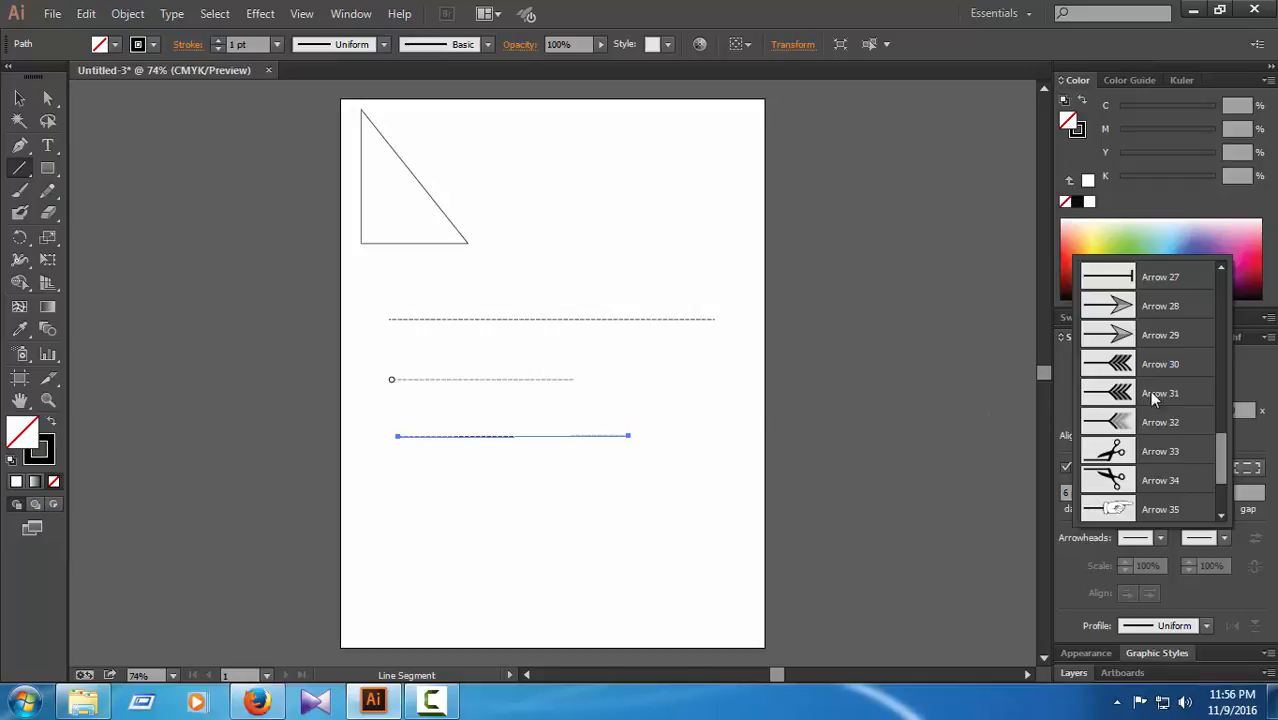
scroll(1142, 417, down, 1)
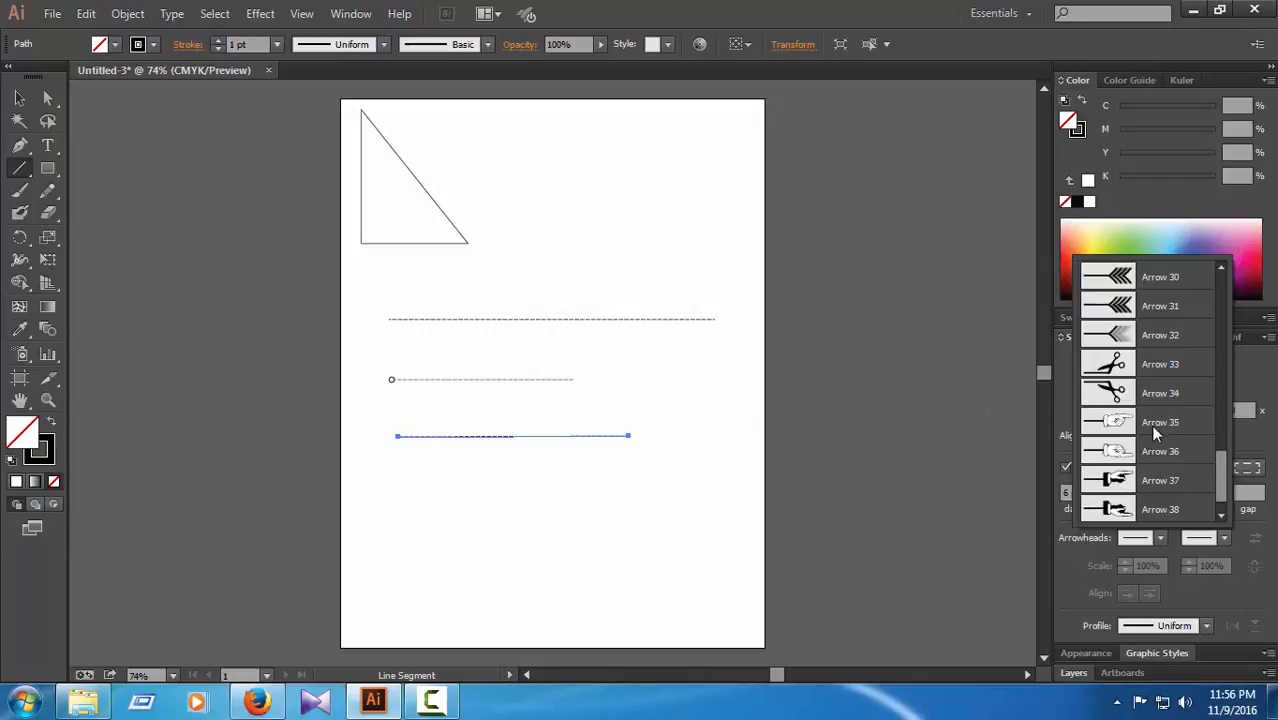
click(1163, 366)
click(47, 97)
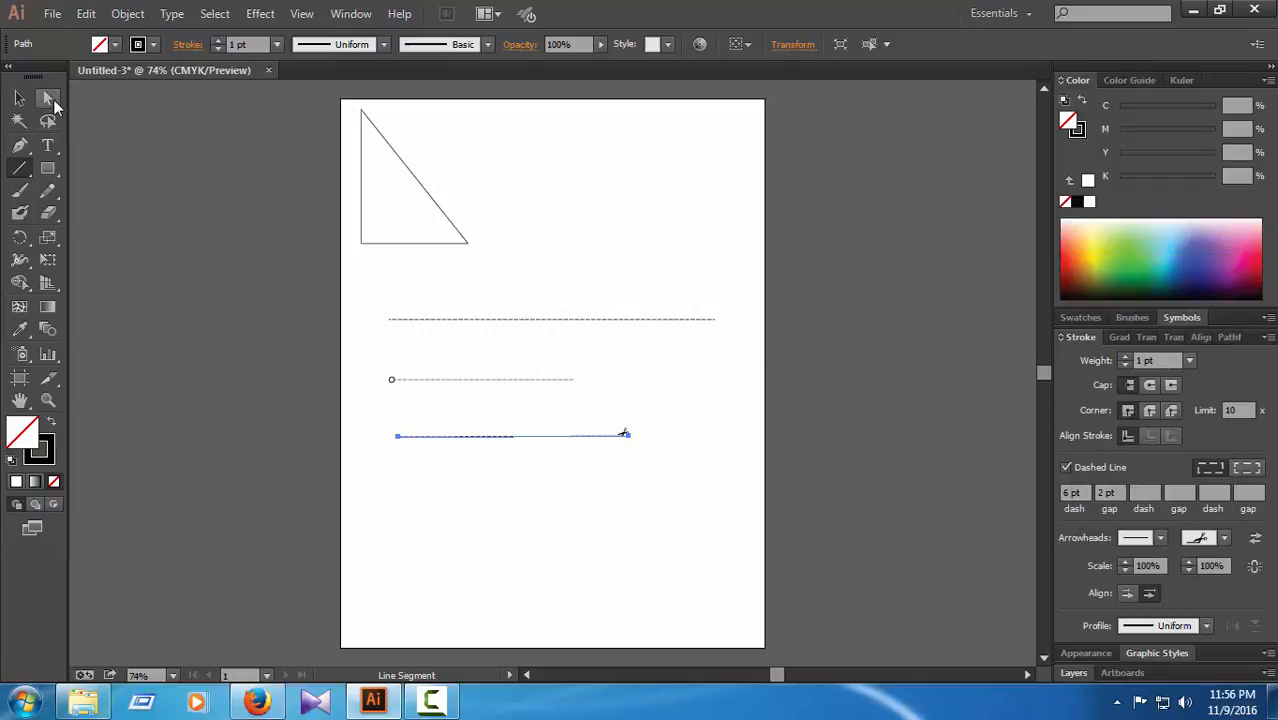
click(803, 525)
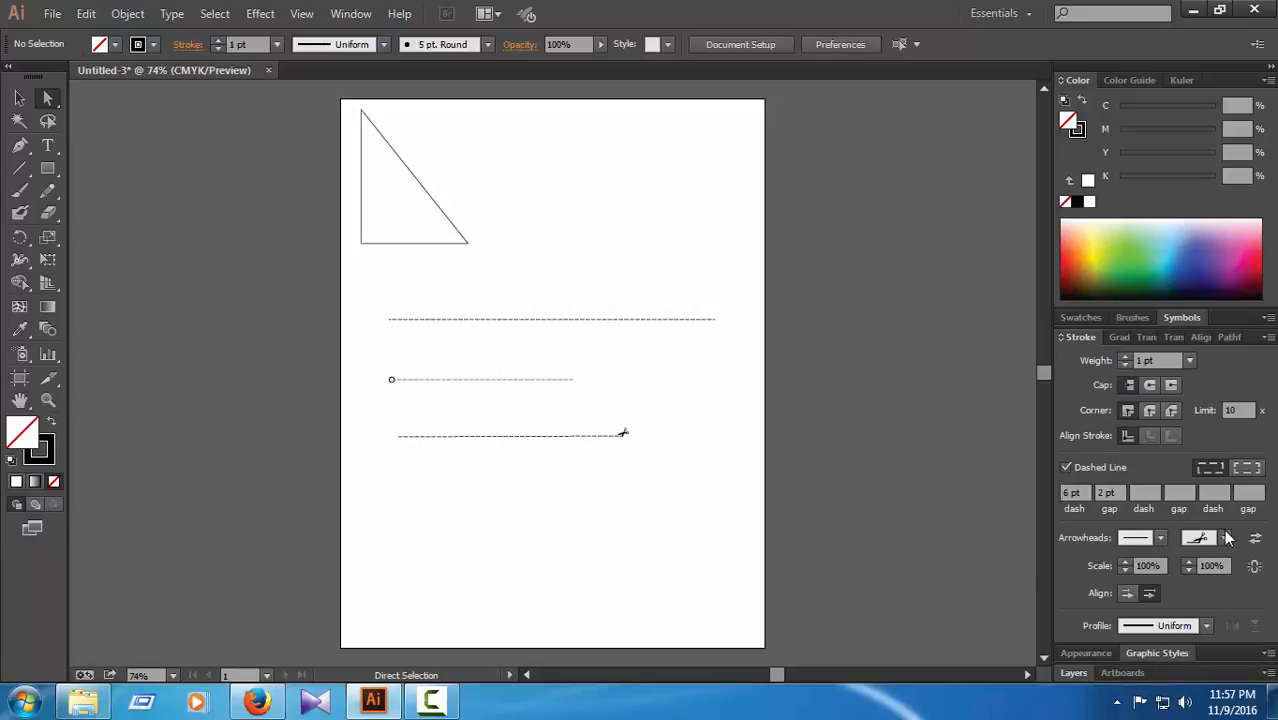
click(1207, 626)
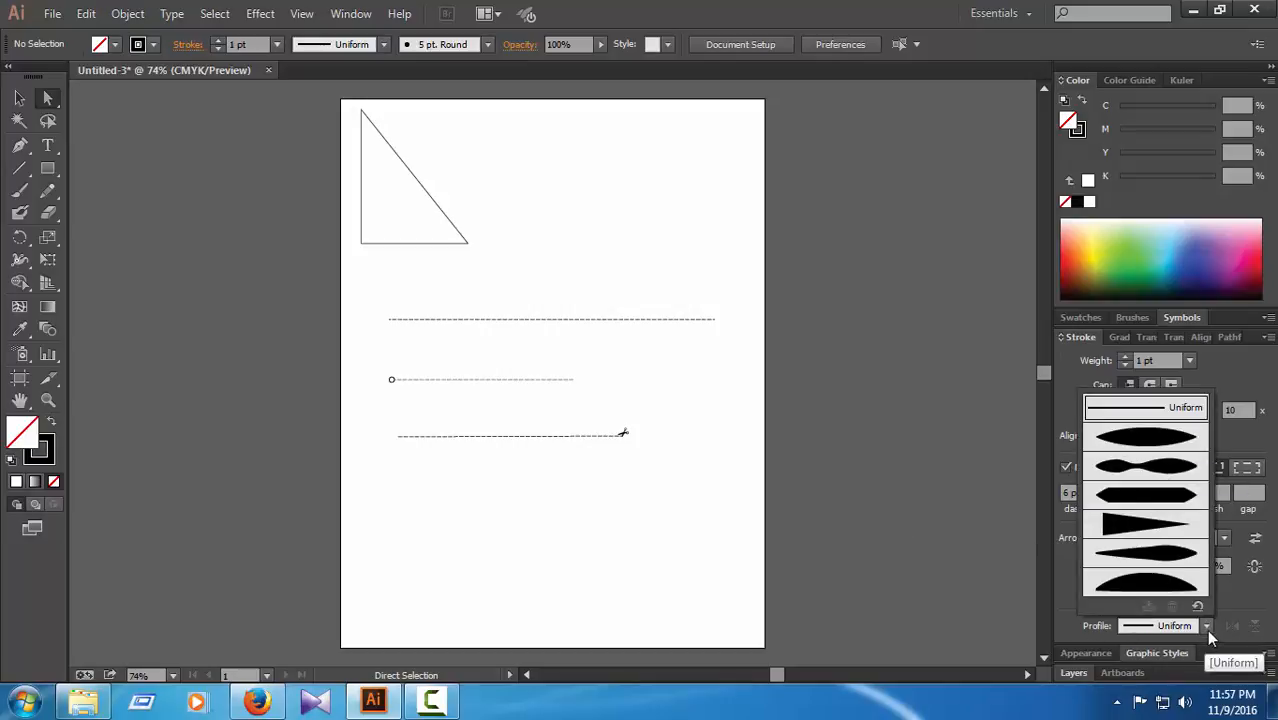
click(1208, 630)
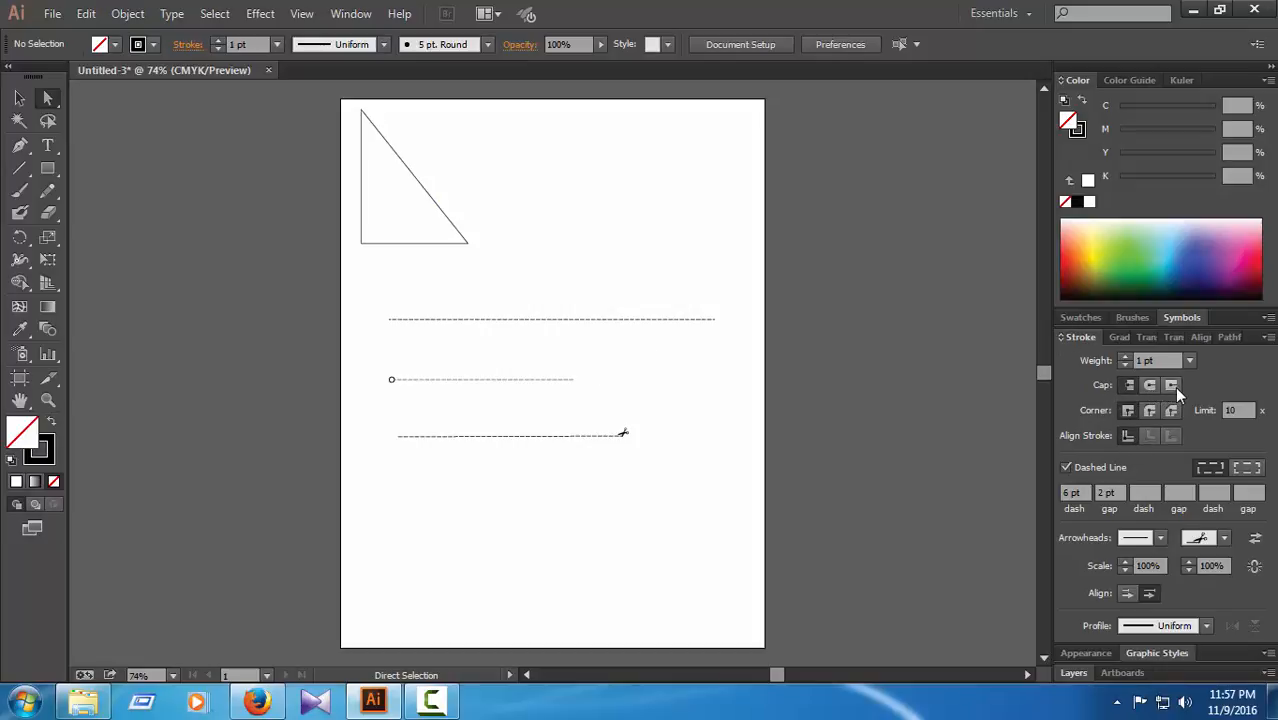
Draw a fourth dashed line below the scissors line with a round cap, round join, and dashes aligned to corners and path ends
click(20, 168)
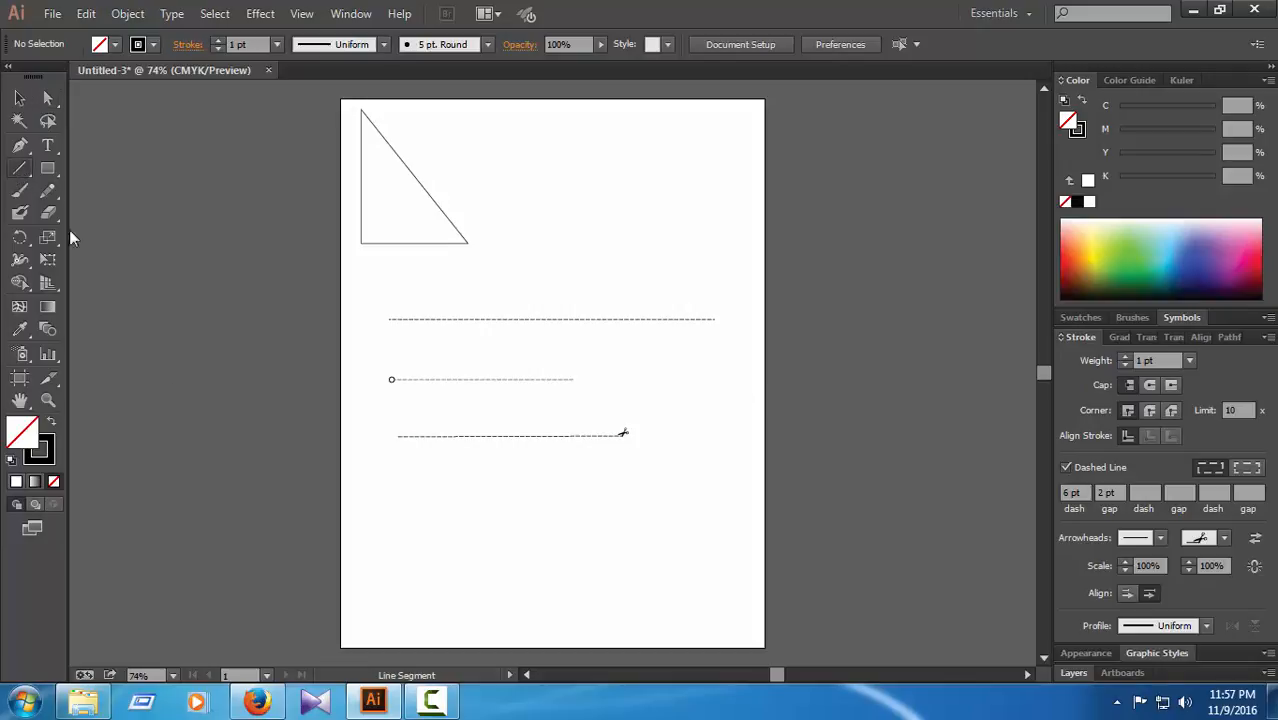
drag(409, 506, 636, 506)
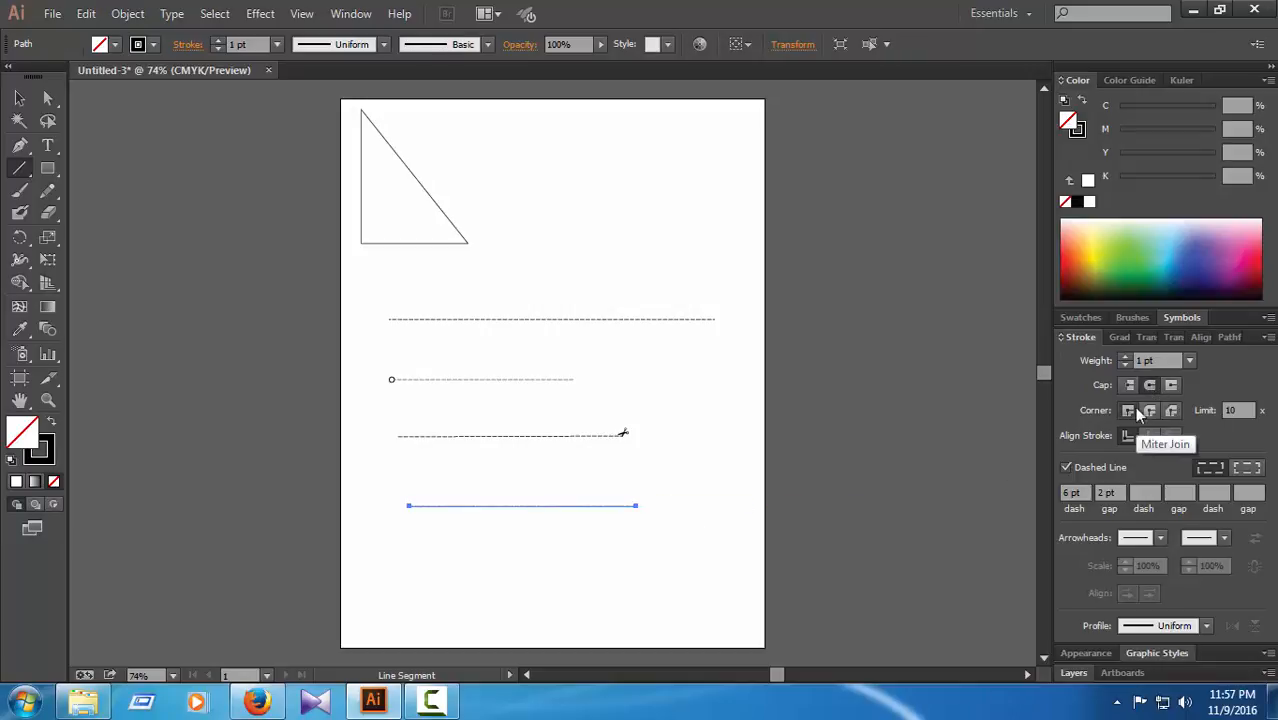
click(1148, 411)
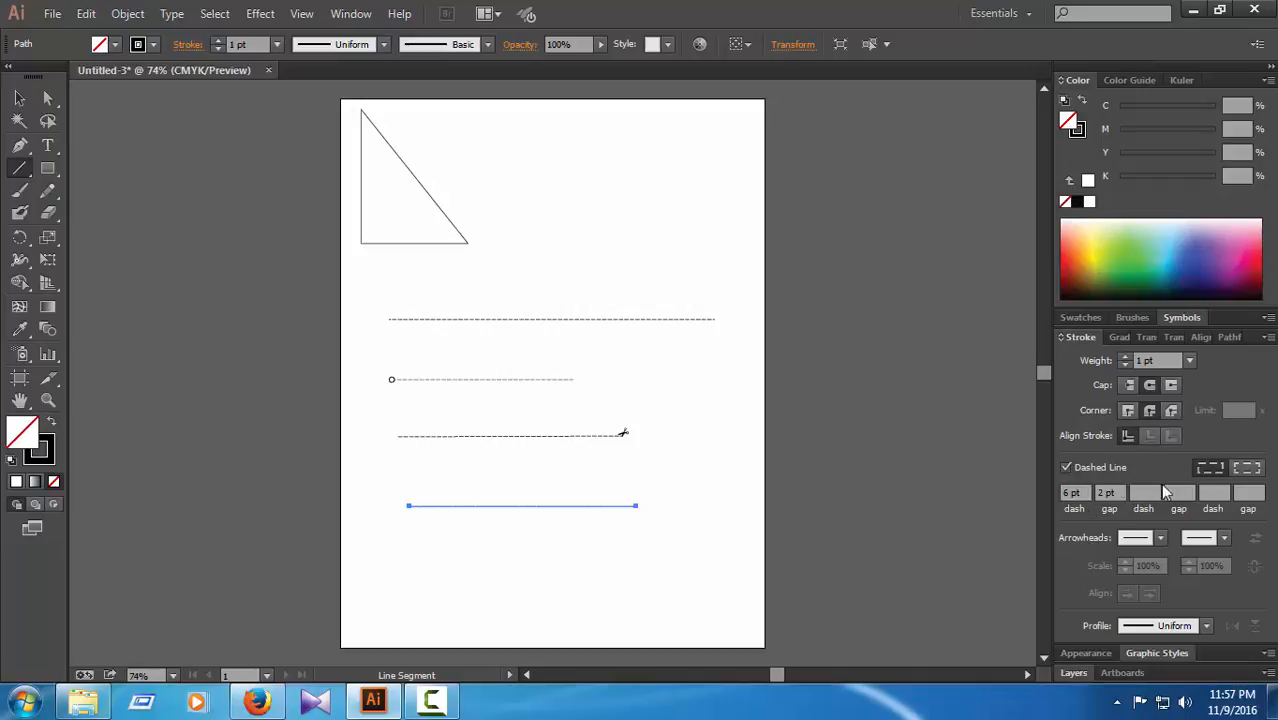
click(777, 523)
click(686, 399)
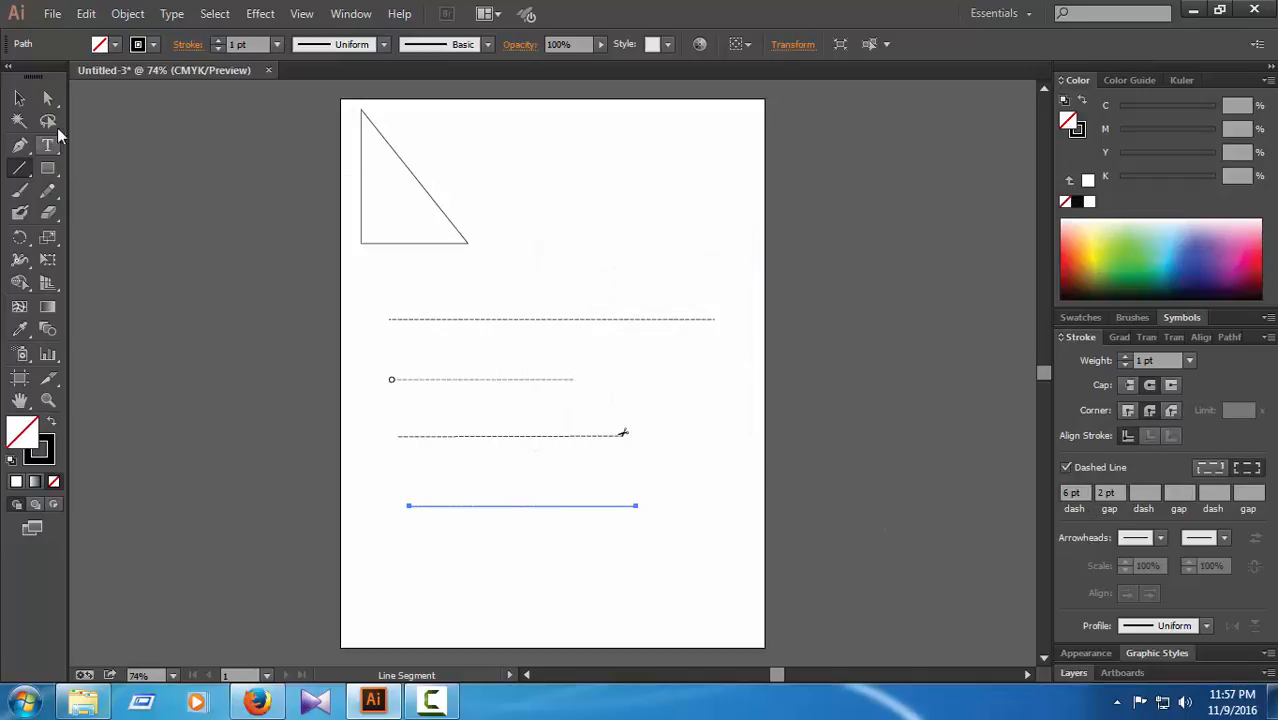
key(a)
click(619, 576)
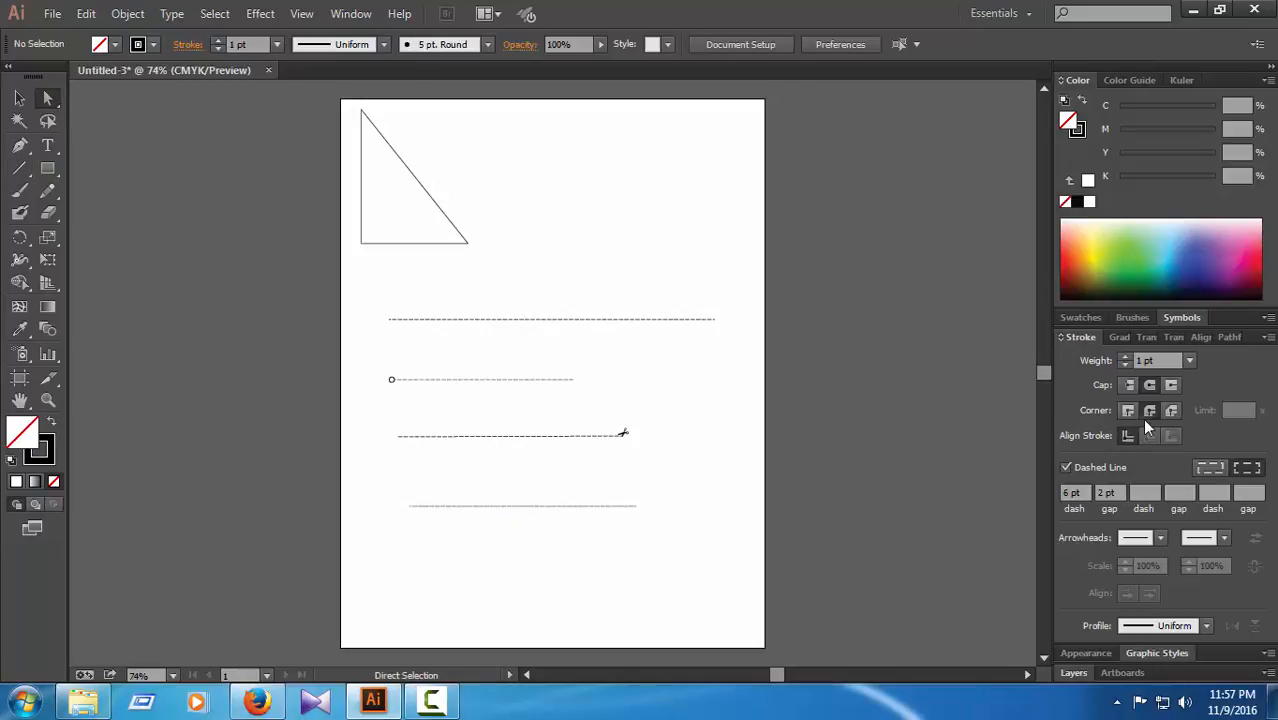
Delete the fourth line, followed by the triangle and the three remaining dashed lines, to clear the artboard
drag(656, 478, 306, 590)
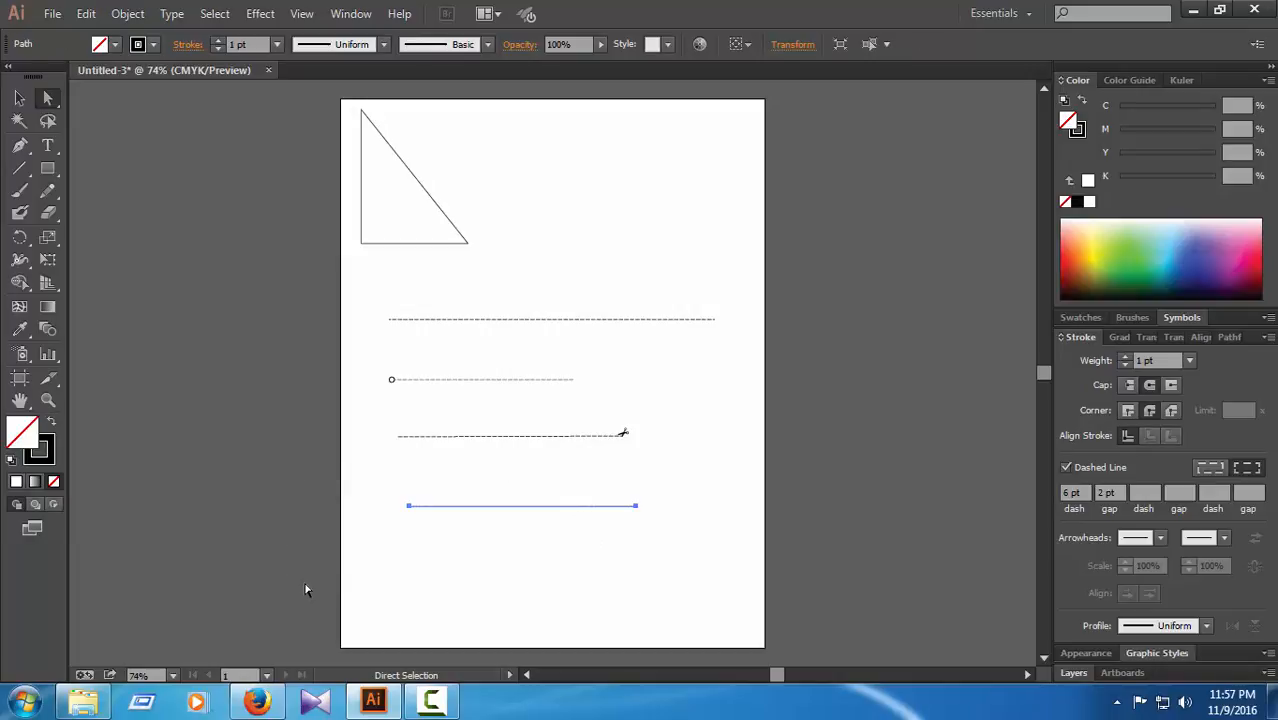
key(Delete)
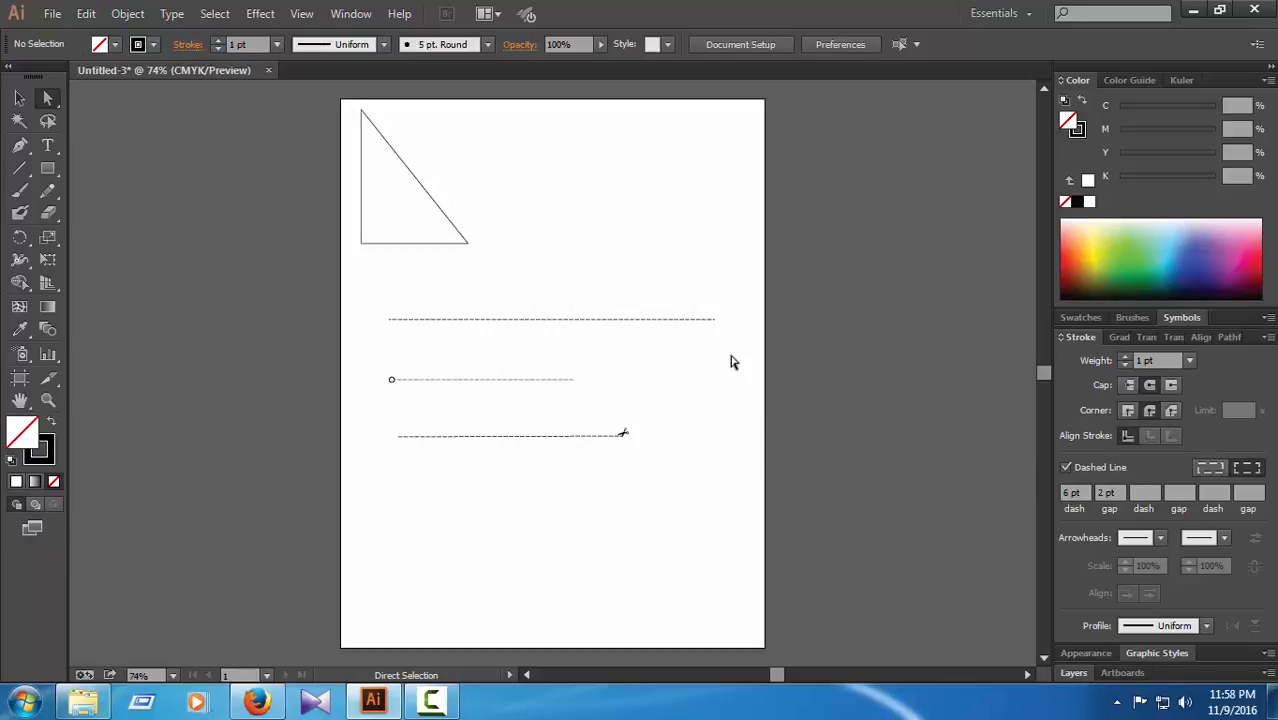
drag(352, 117, 736, 486)
key(Delete)
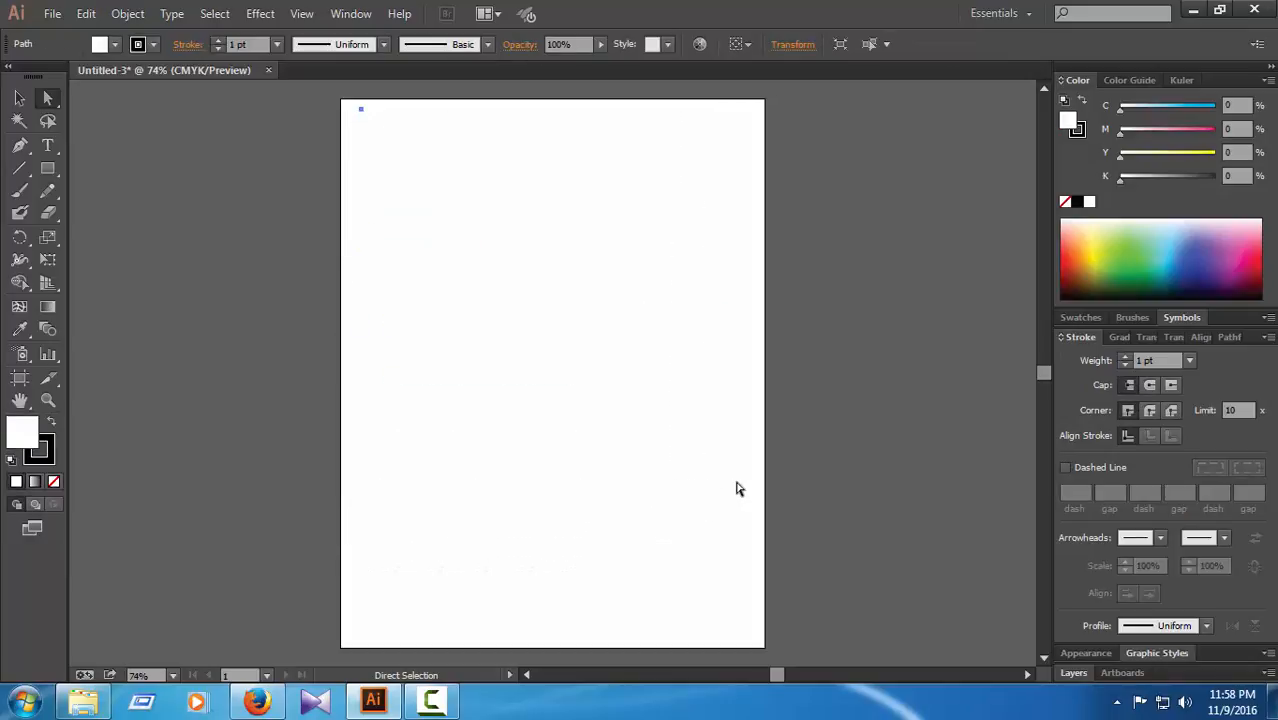
click(462, 214)
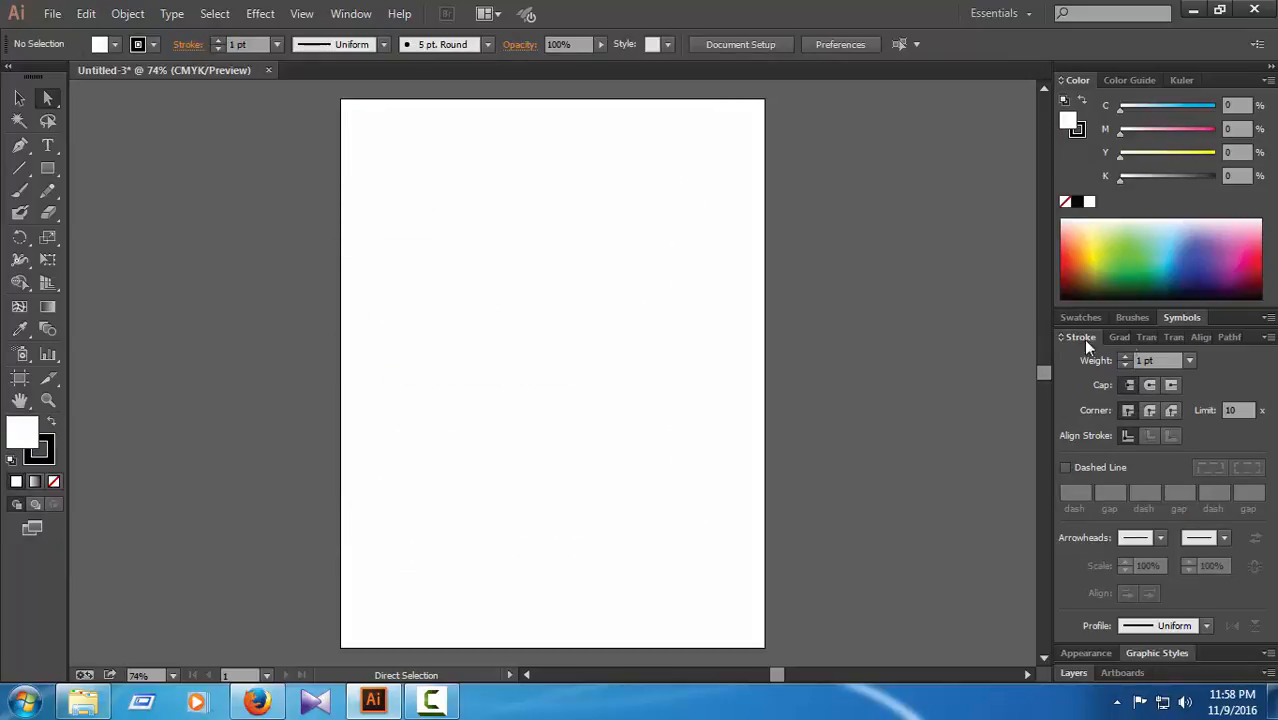
Bring up the alignment options, draw a wide text box in the upper part of the artboard, and enter the person's full name
click(1204, 338)
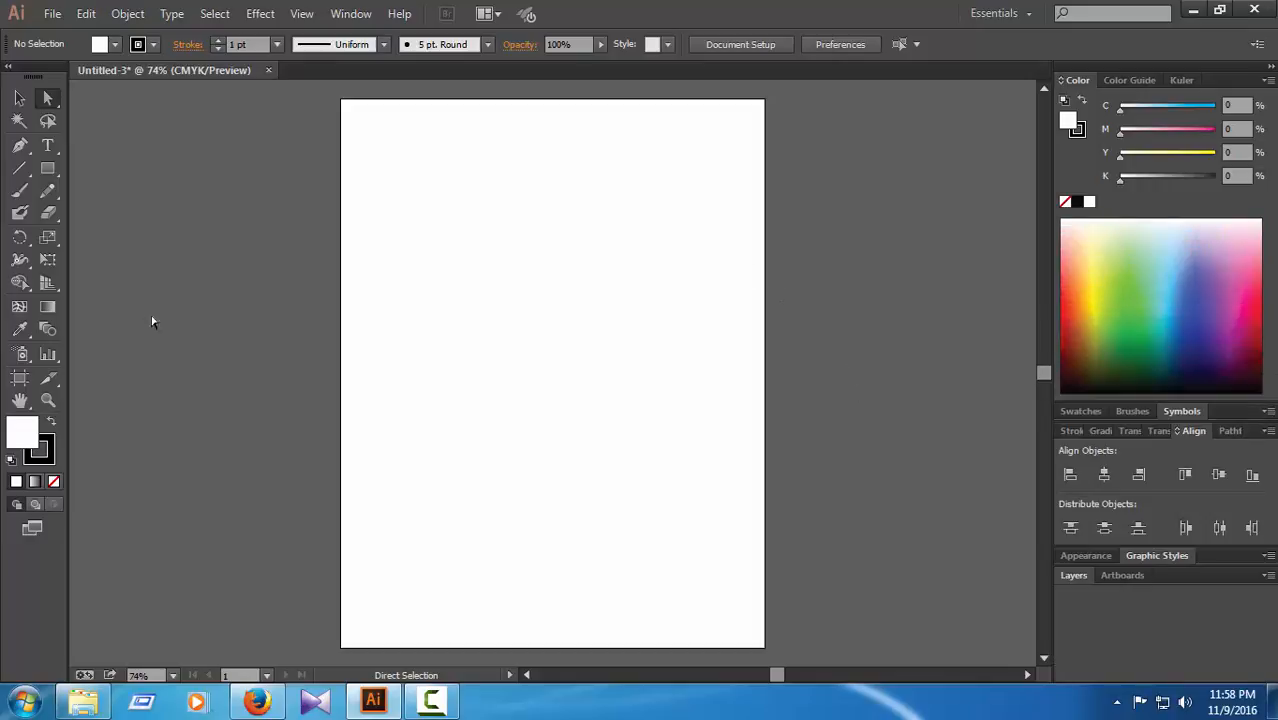
click(45, 149)
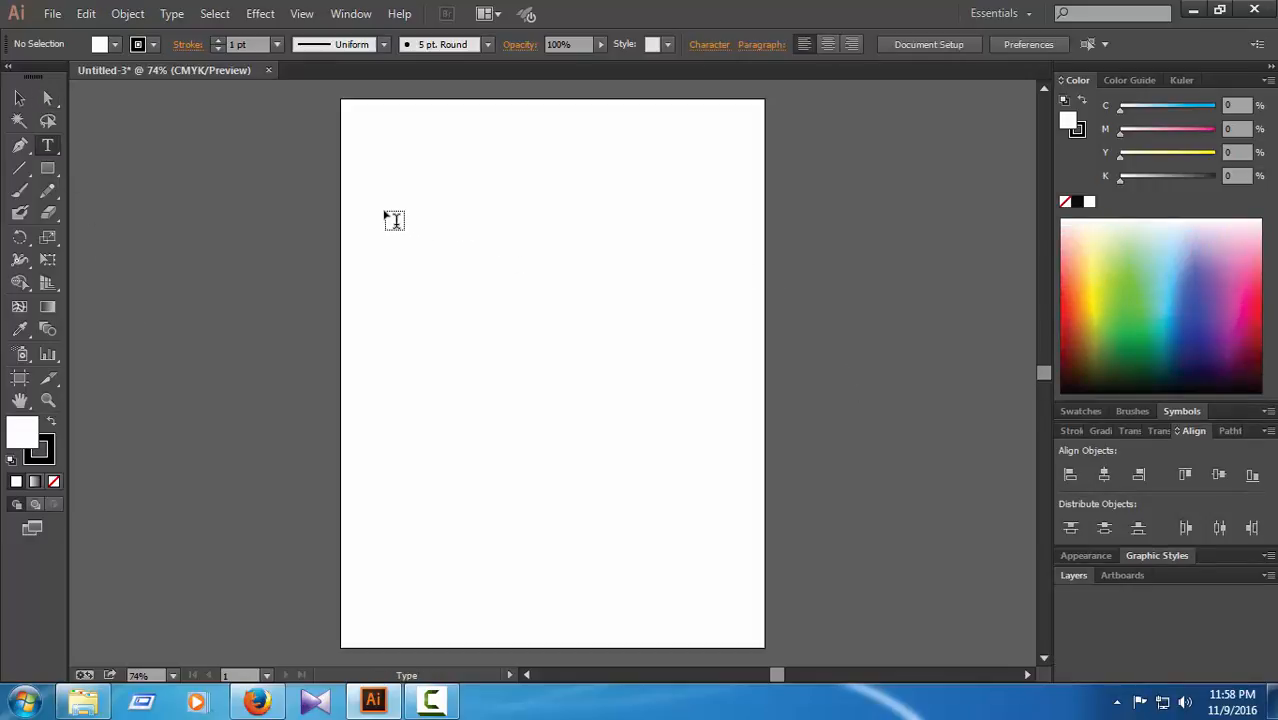
drag(383, 207, 631, 261)
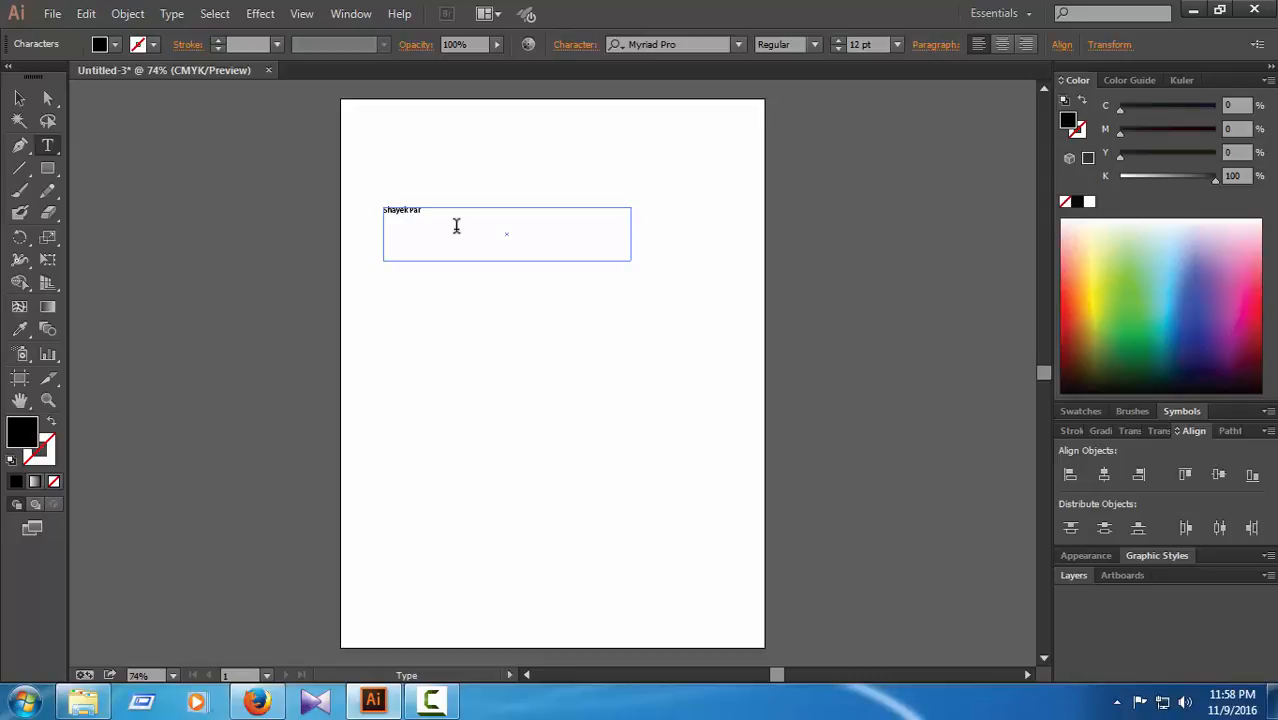
Set the font of the entire name text to Calibri Bold
drag(437, 211, 290, 211)
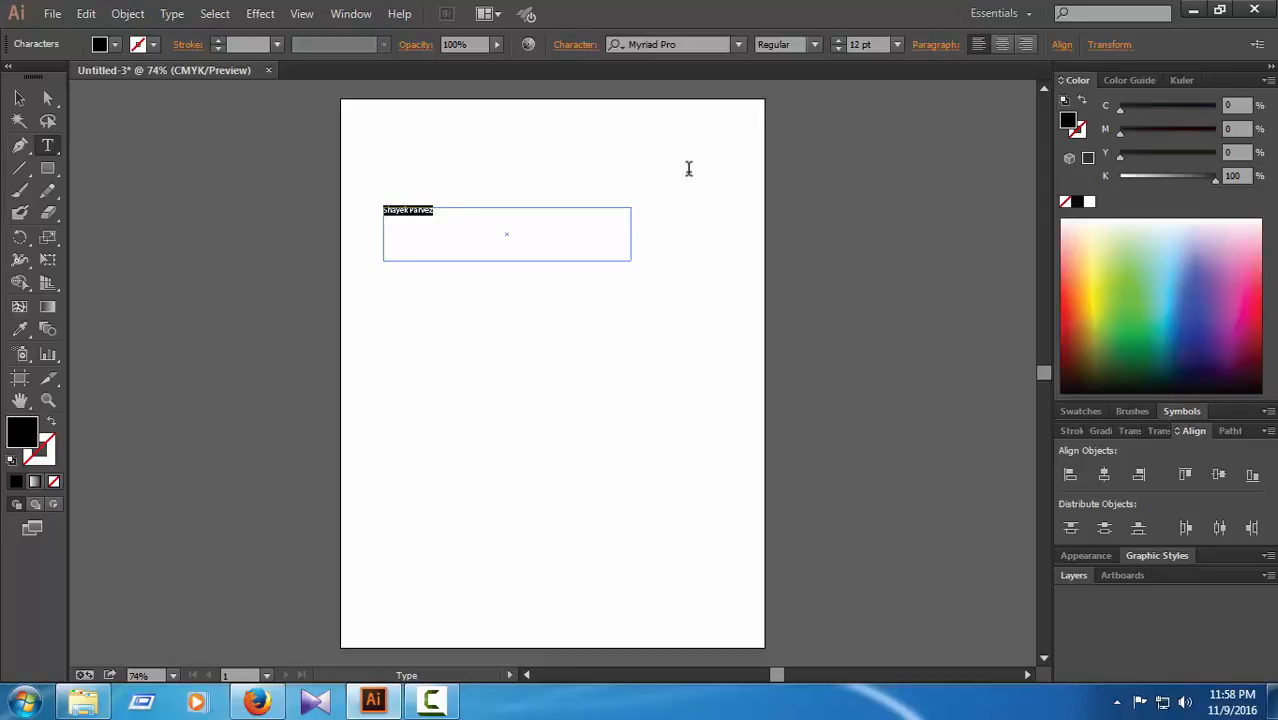
click(738, 45)
text(c)
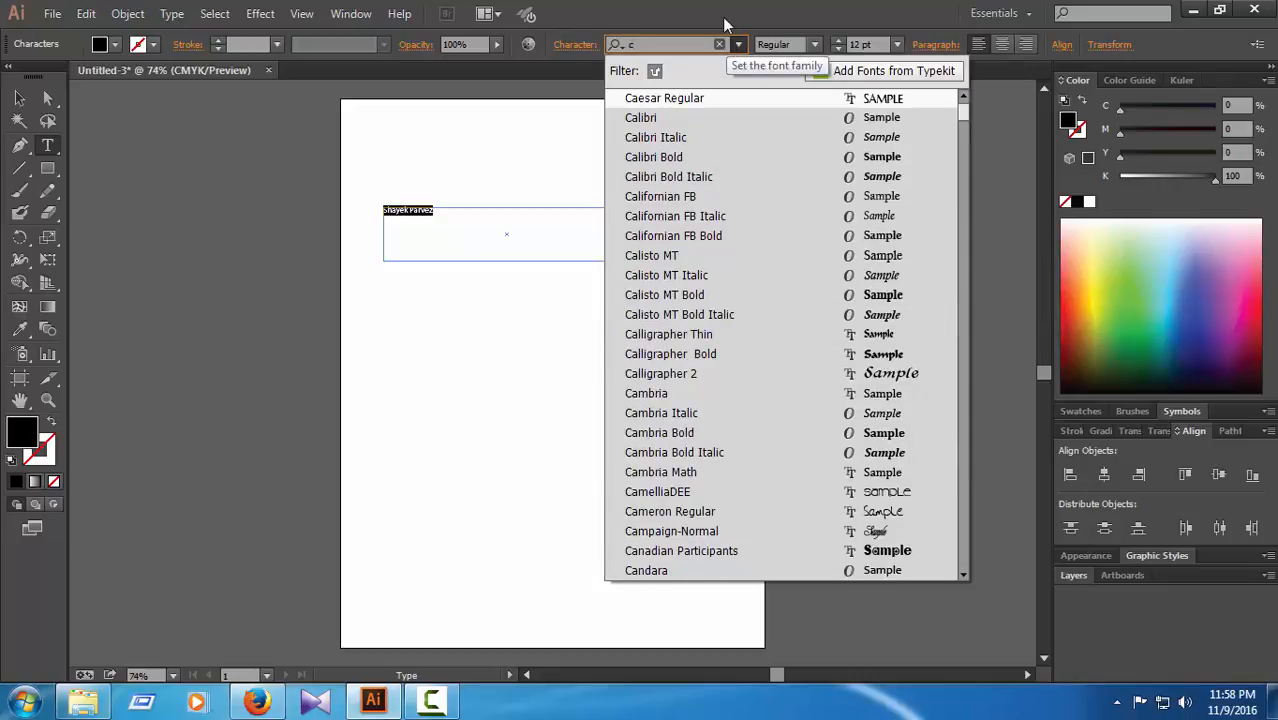
click(705, 156)
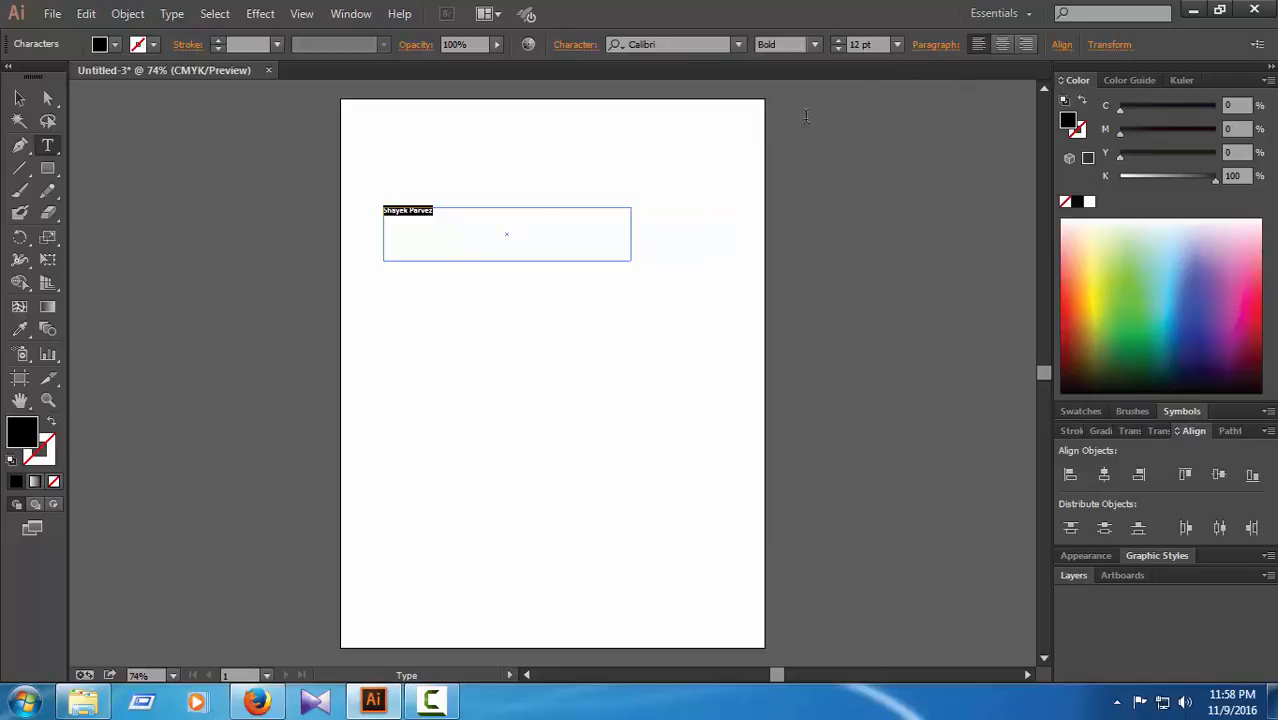
Increase the name text's size to 37 pt and deselect the text box
click(837, 41)
click(837, 41)
click(837, 41)
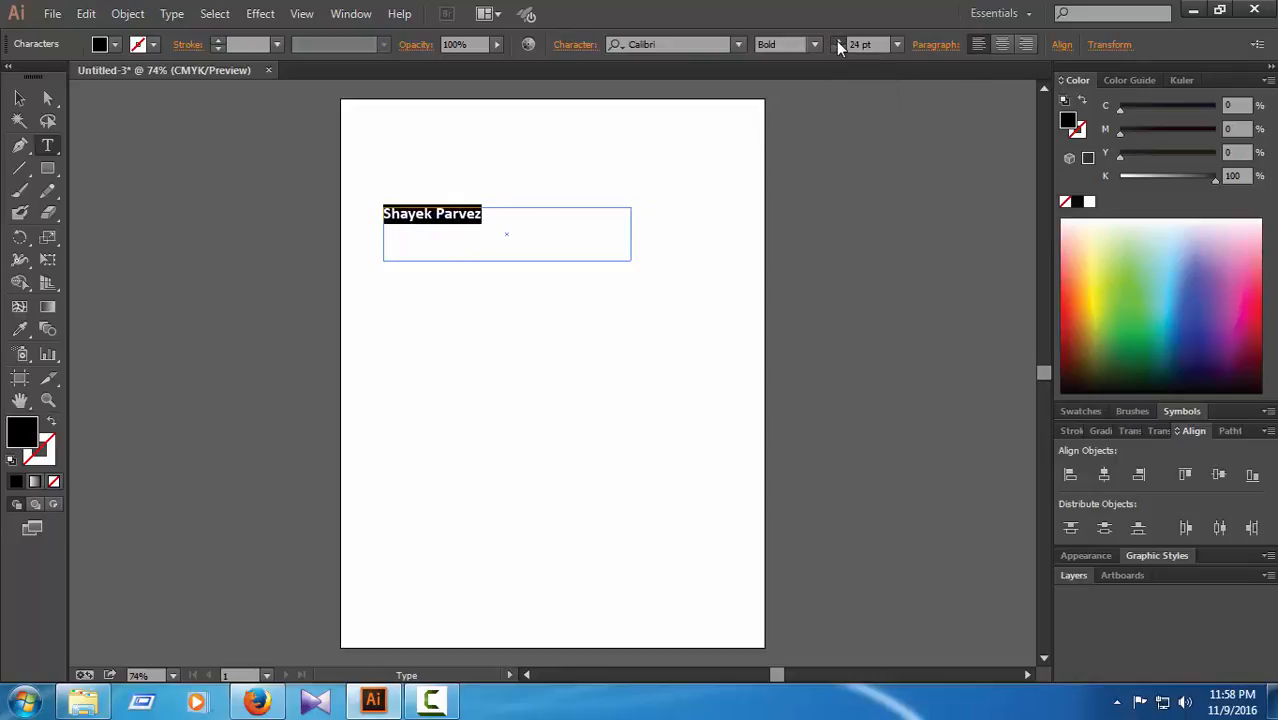
click(838, 45)
click(838, 45)
click(47, 98)
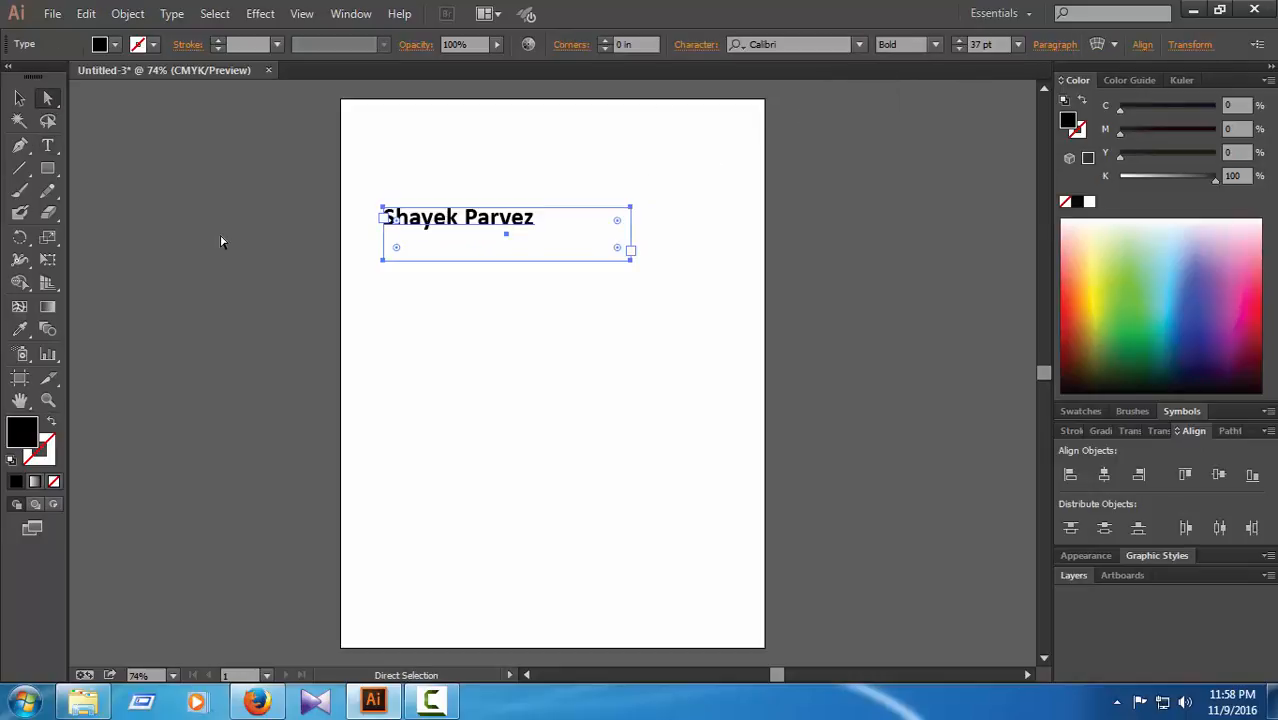
click(222, 241)
Draw an empty text box below the name, copy the full name text from the first box, and deselect it
click(47, 145)
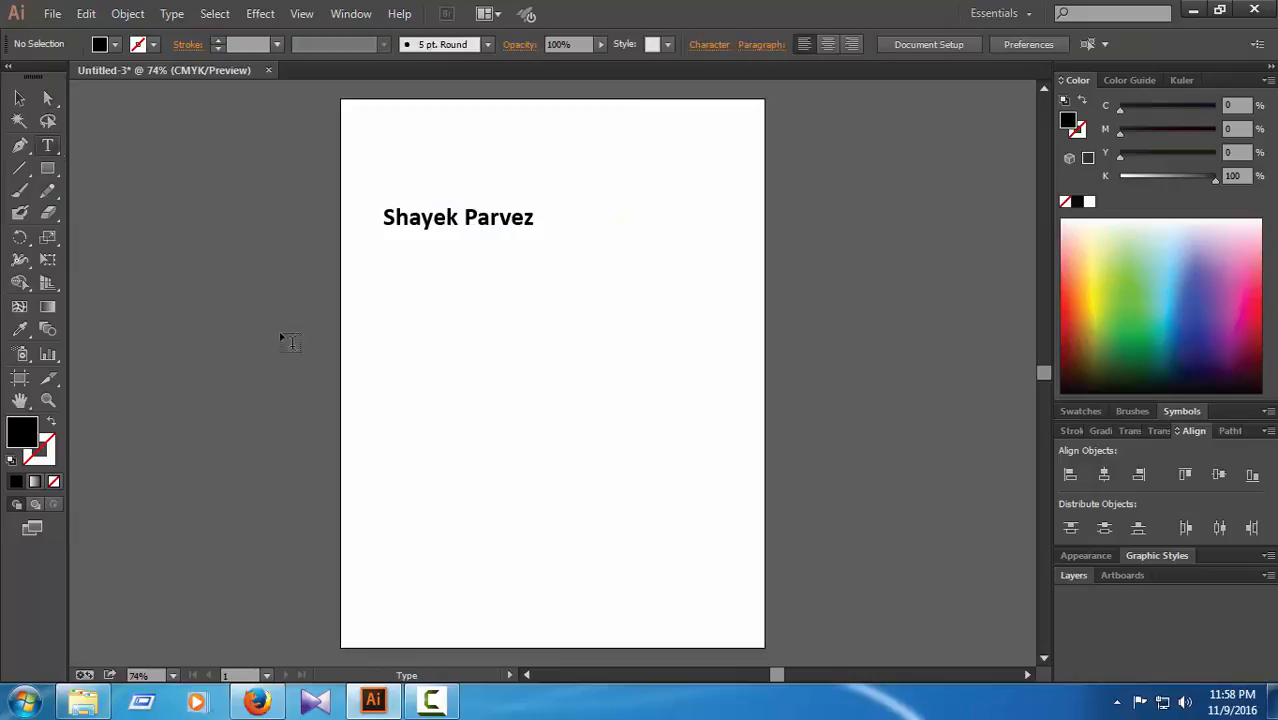
drag(410, 331, 639, 357)
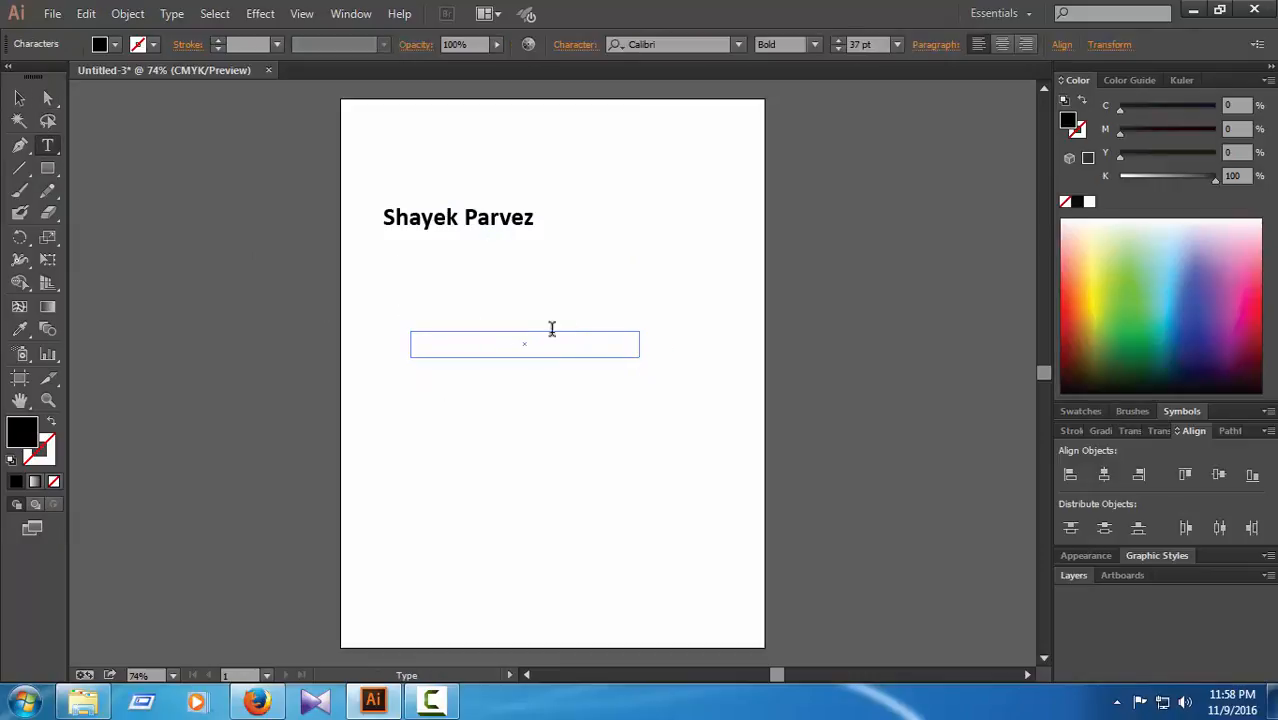
drag(531, 222, 372, 226)
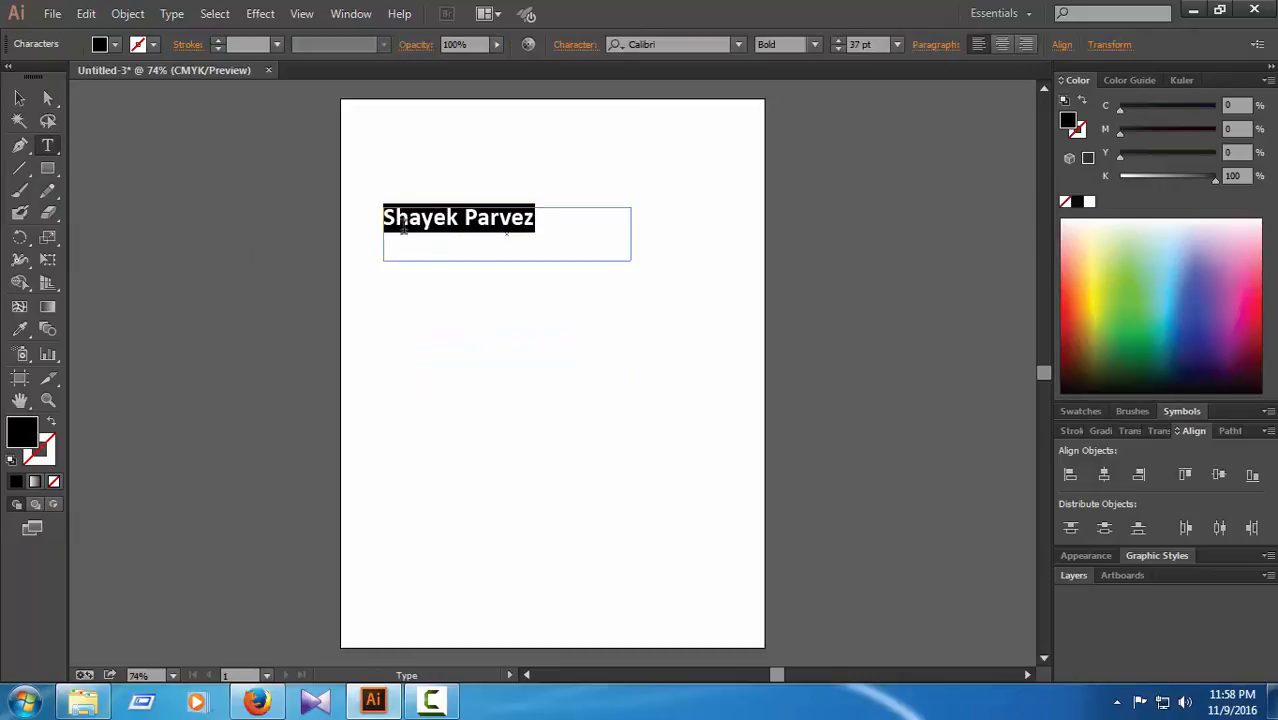
key(ctrl+c)
click(50, 97)
click(140, 233)
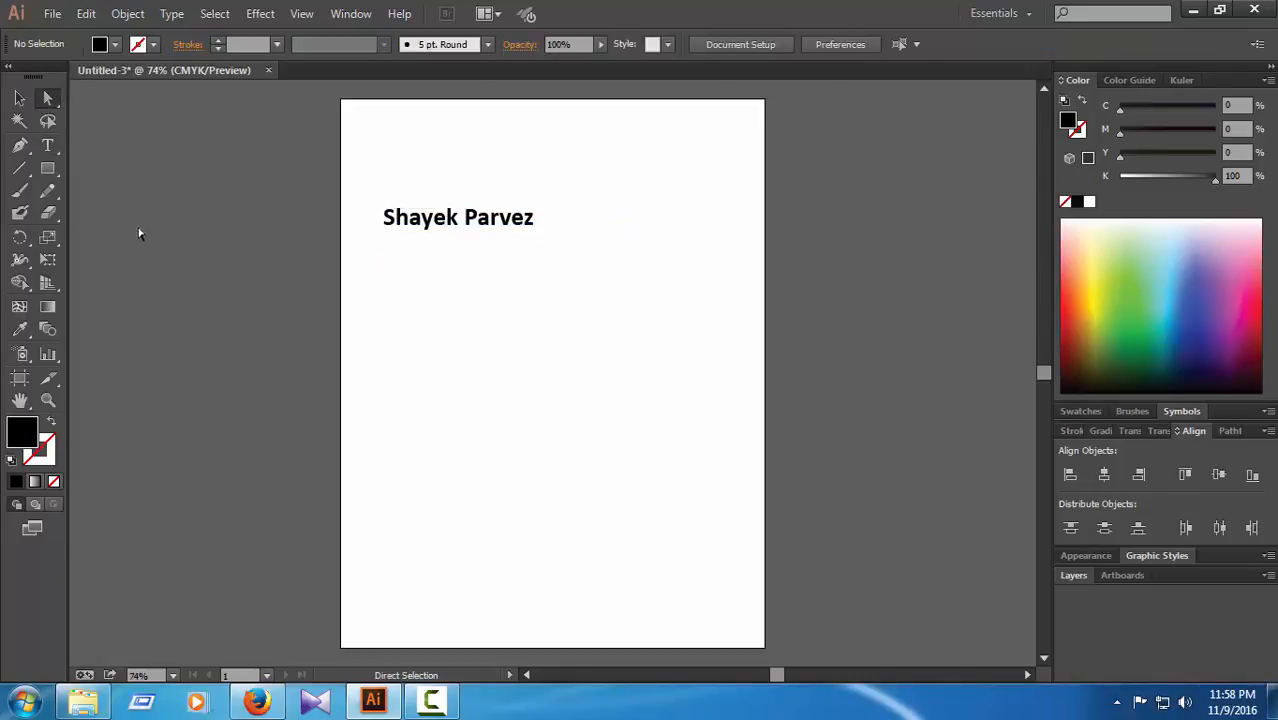
Draw a second wide text box just below the first name, paste the copied name into it, and deselect it
click(47, 145)
drag(376, 294, 654, 345)
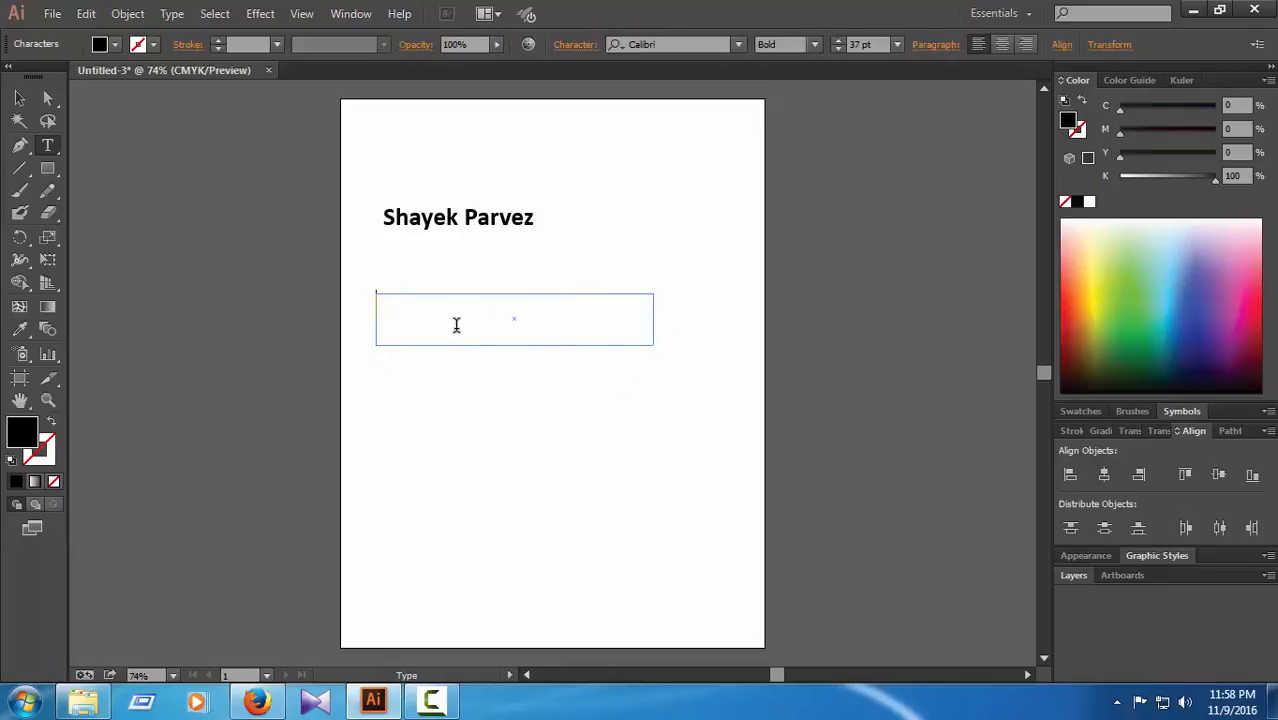
key(ctrl)
key(ctrl+v)
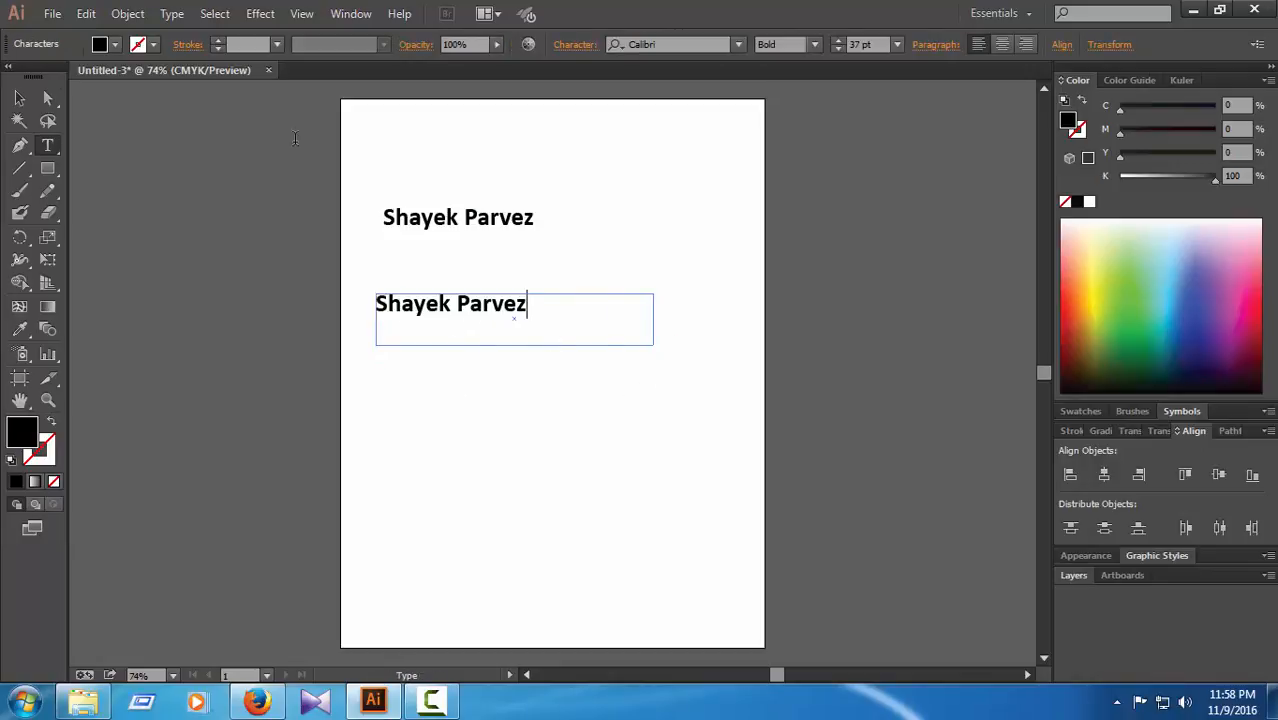
click(47, 99)
click(183, 258)
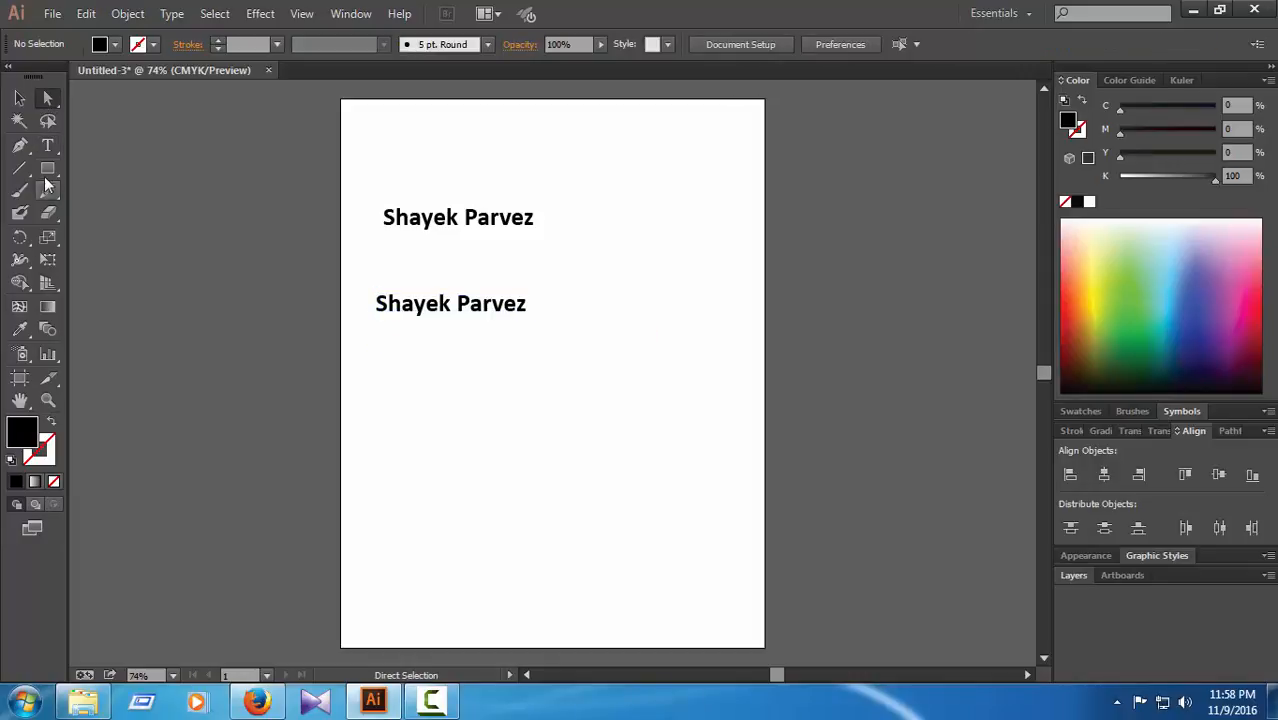
Draw a third text box lower and farther right on the artboard, paste the copied name into it, and deselect it
click(47, 145)
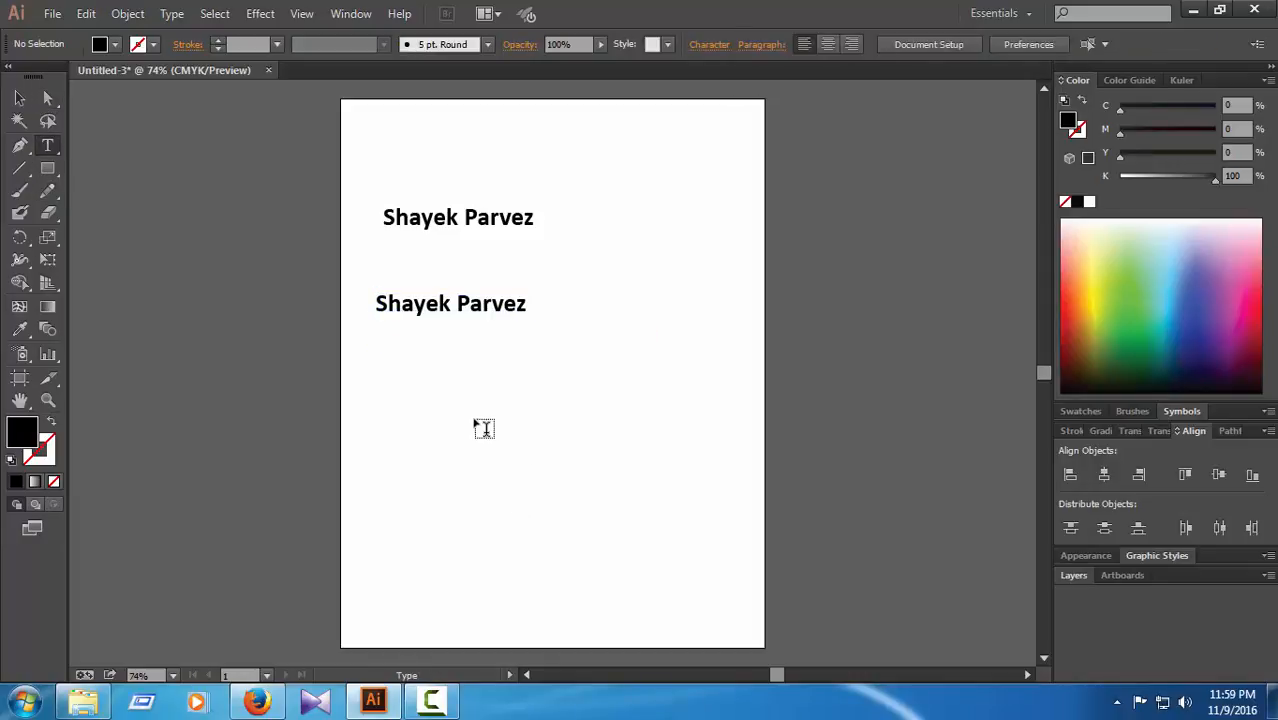
drag(475, 421, 711, 449)
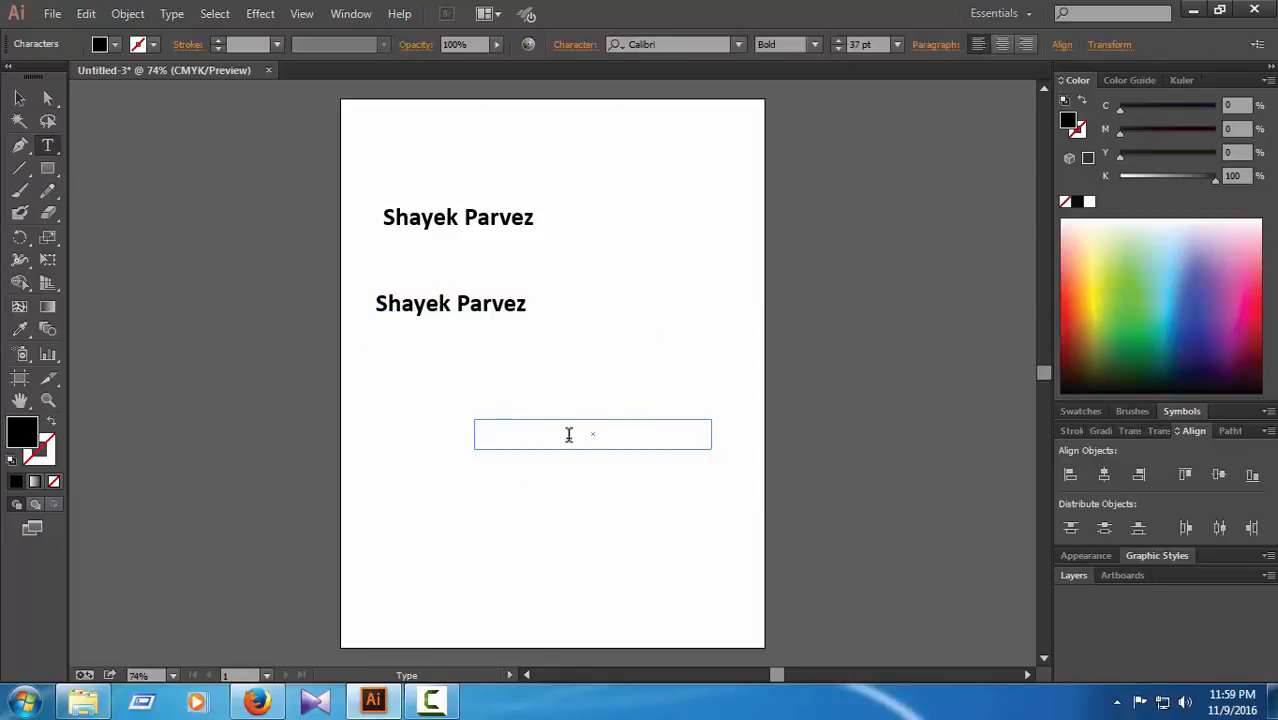
key(ctrl+v)
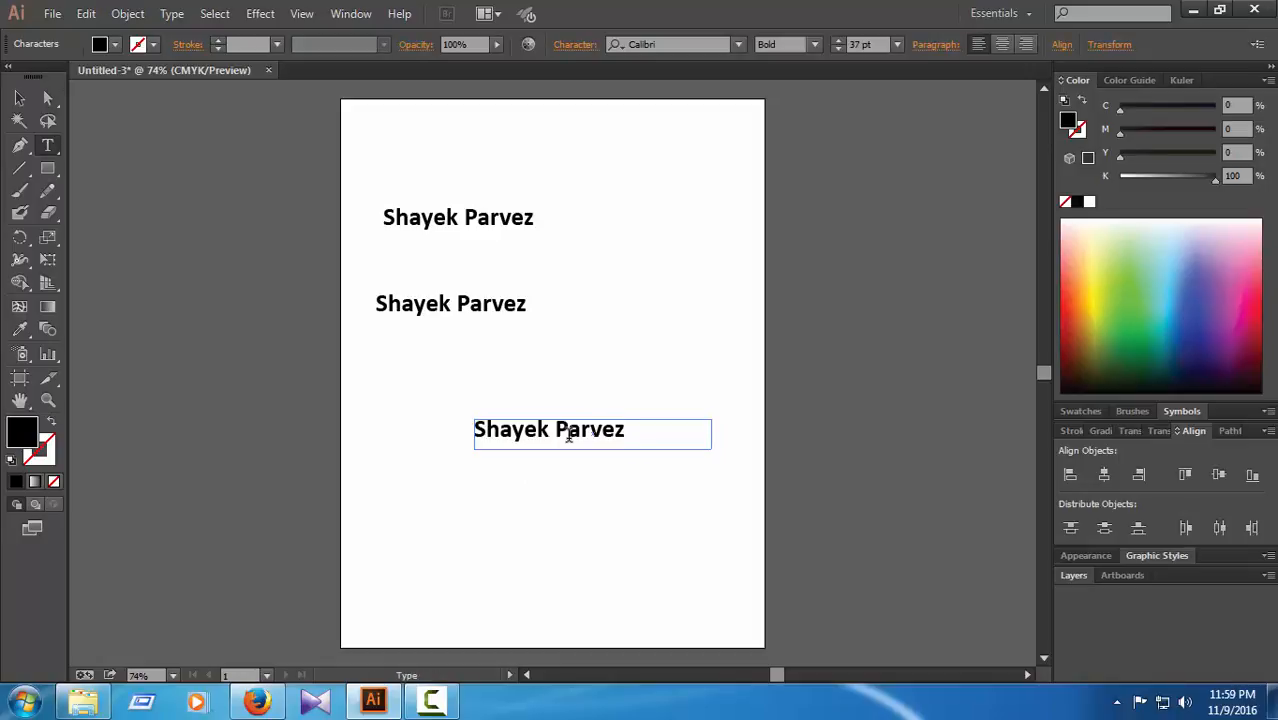
click(52, 98)
click(499, 499)
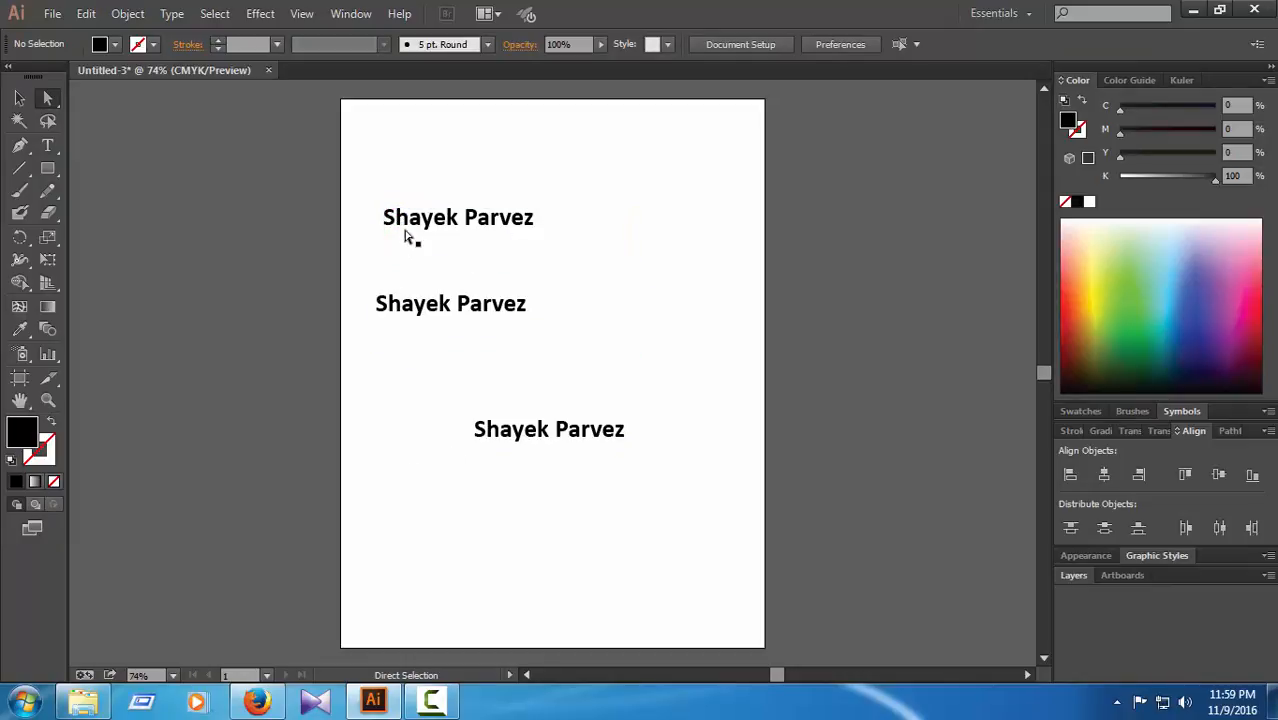
Try to delete the empty text box below the second name, then undo the last change
click(519, 362)
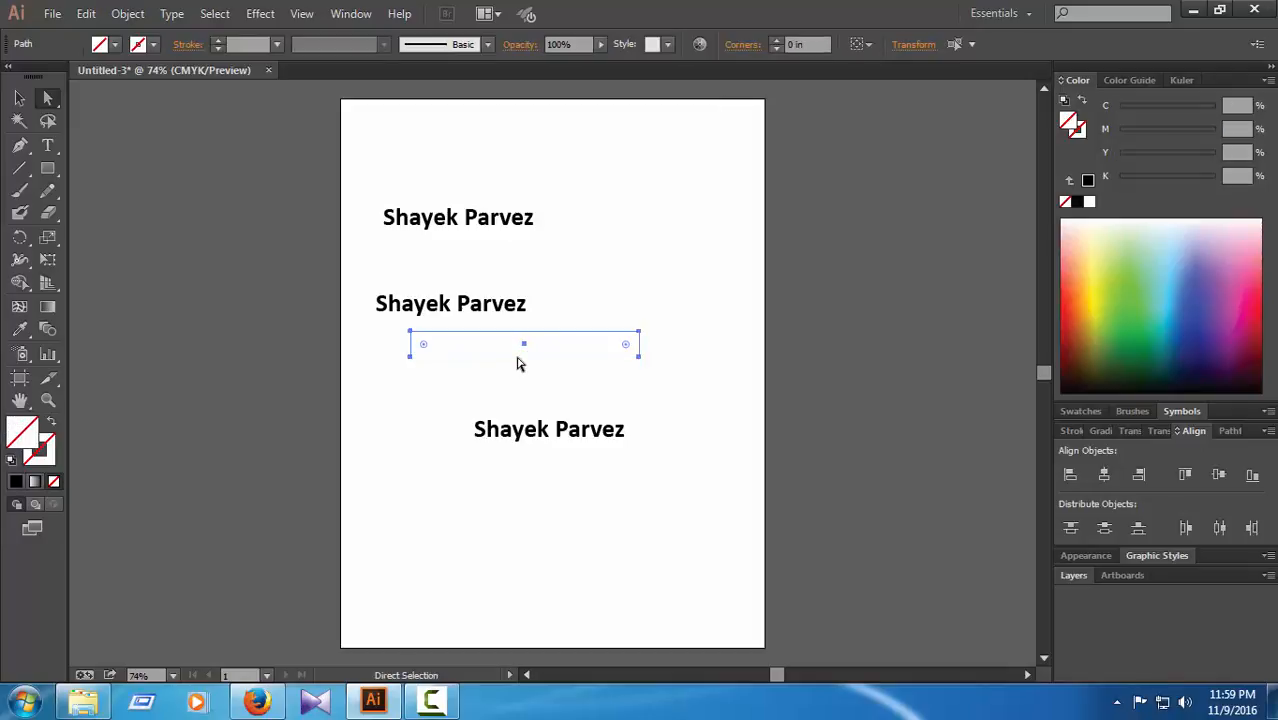
key(Delete)
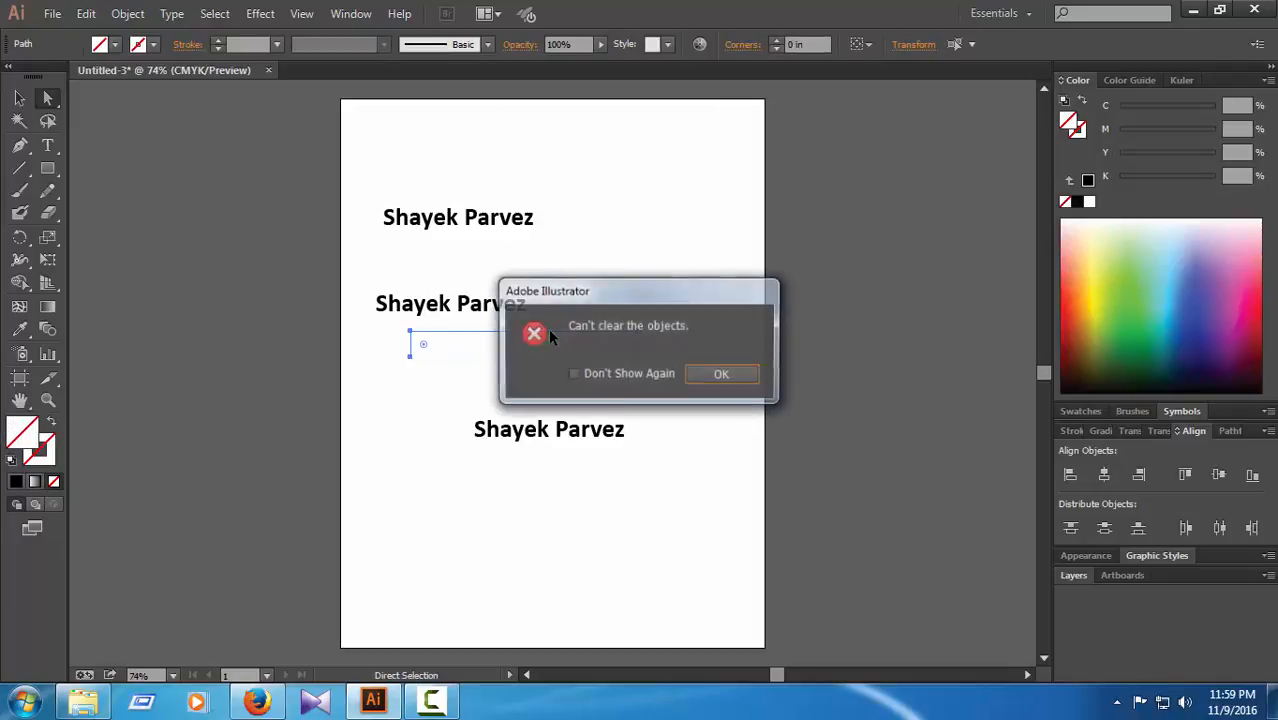
click(745, 383)
drag(704, 312, 490, 380)
click(445, 365)
mouse_move(384, 344)
mouse_down()
mouse_move(522, 368)
mouse_move(397, 355)
mouse_up()
key(ctrl+z)
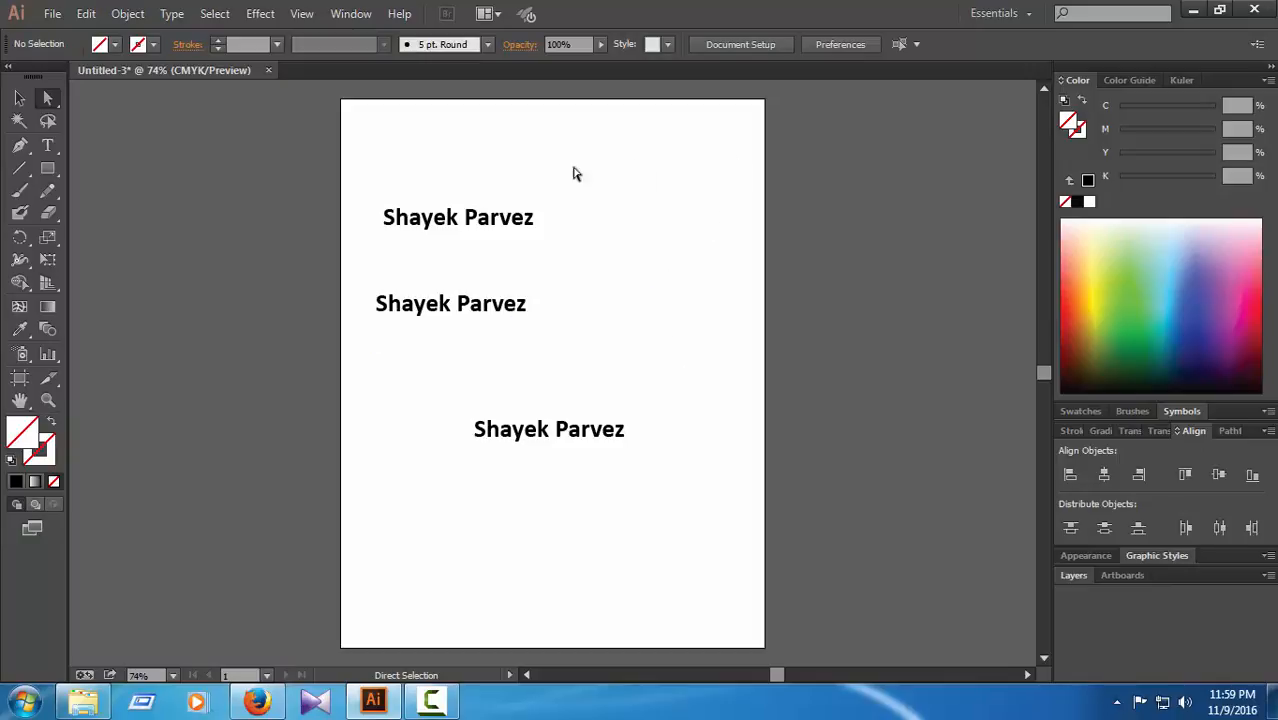
Select all the text boxes and align them horizontally by their left edges, then by their centers
drag(697, 178, 440, 521)
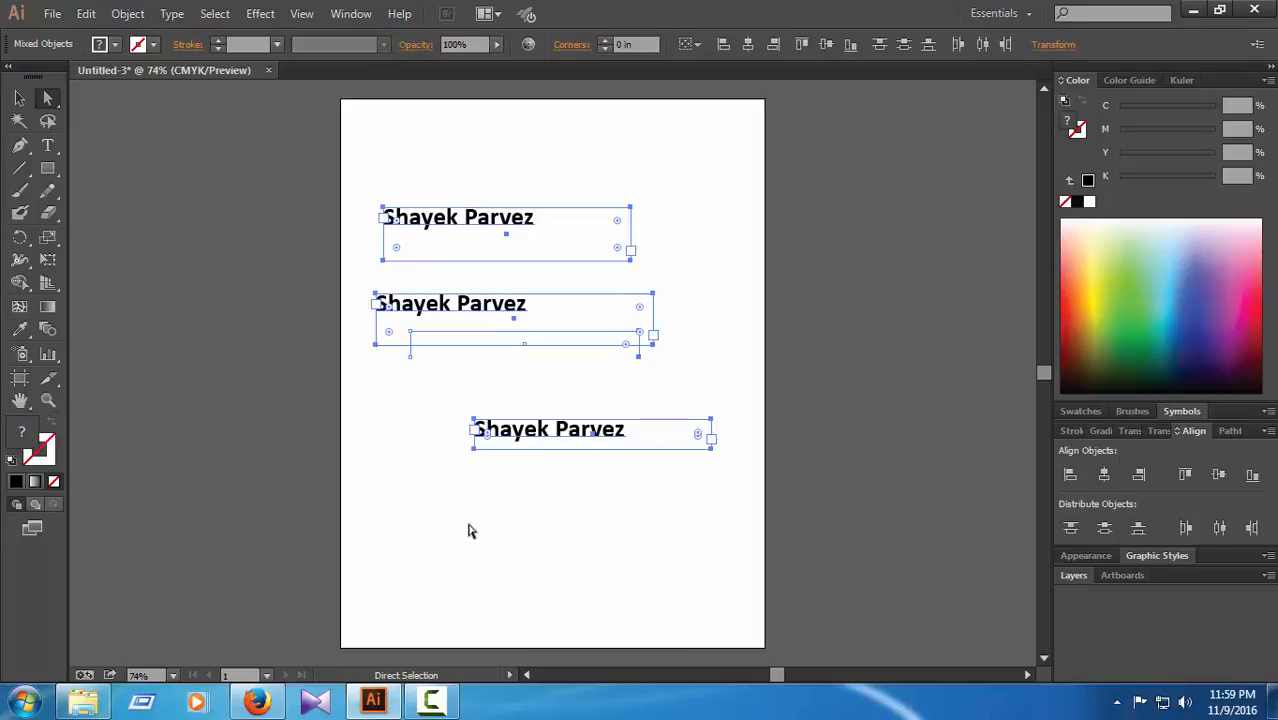
click(1068, 477)
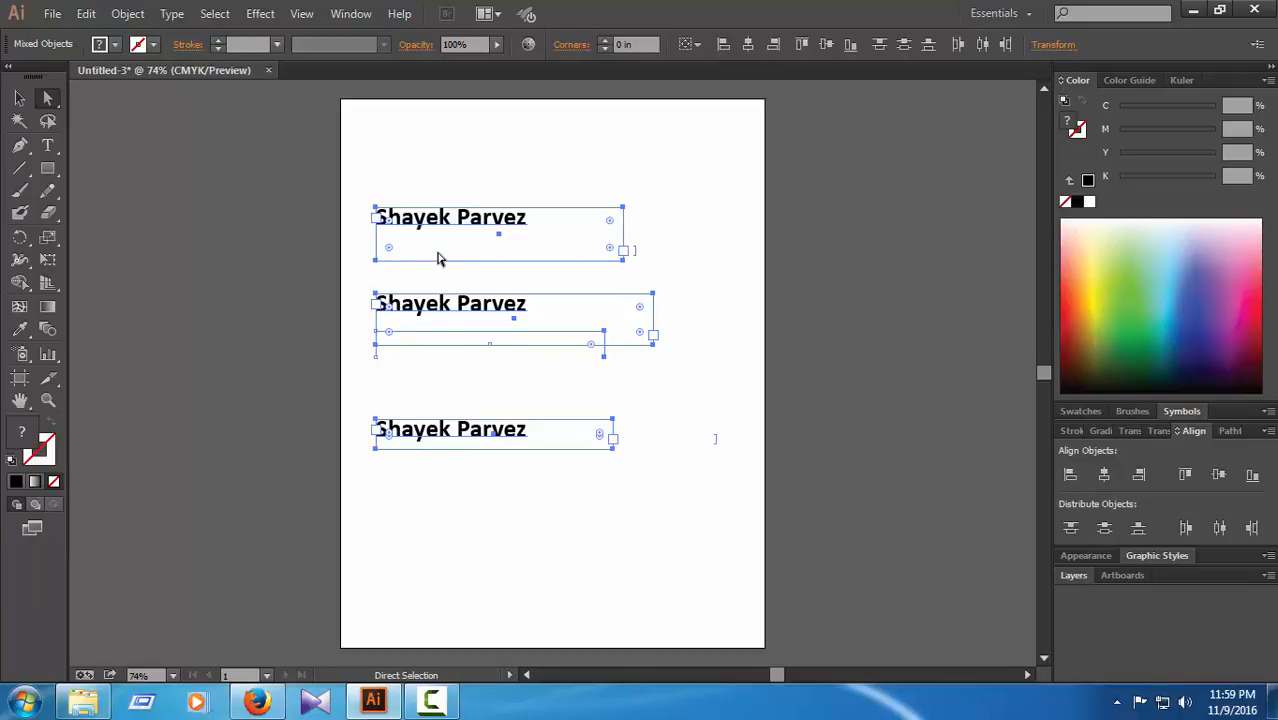
click(1104, 477)
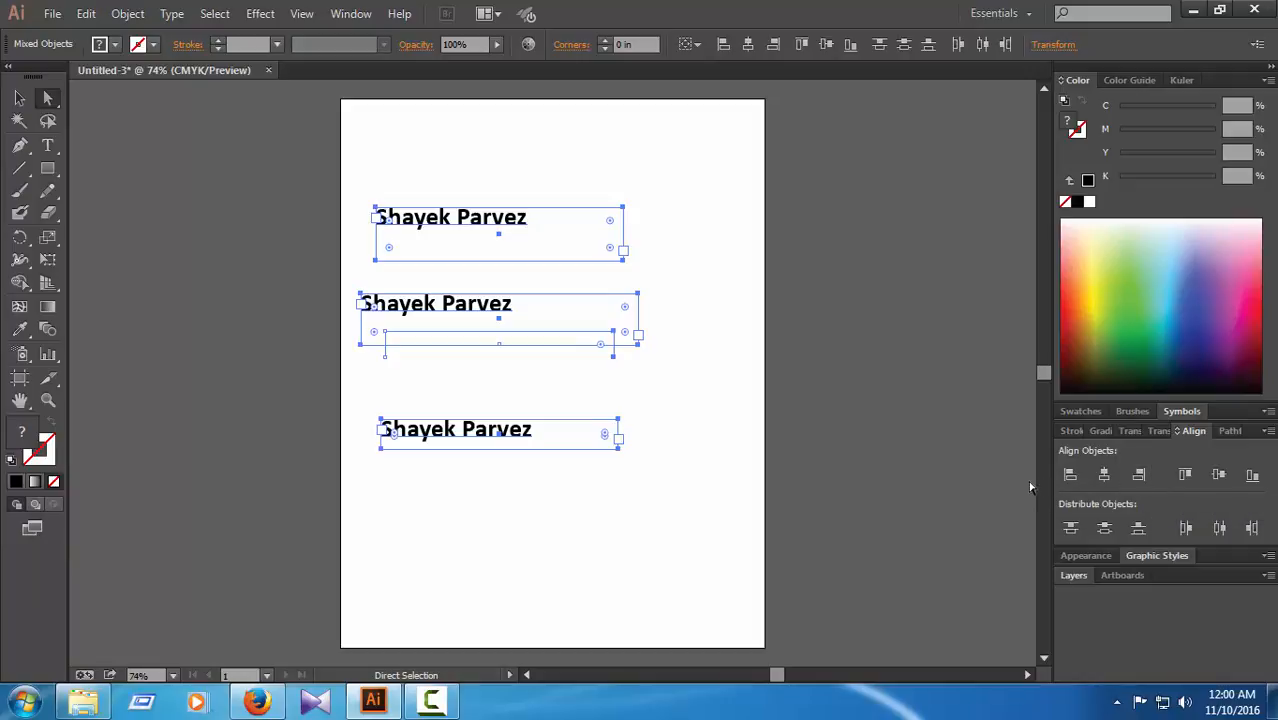
Align the selected text boxes by their right edges, distribute them vertically by their top edges, and deselect them
click(1138, 474)
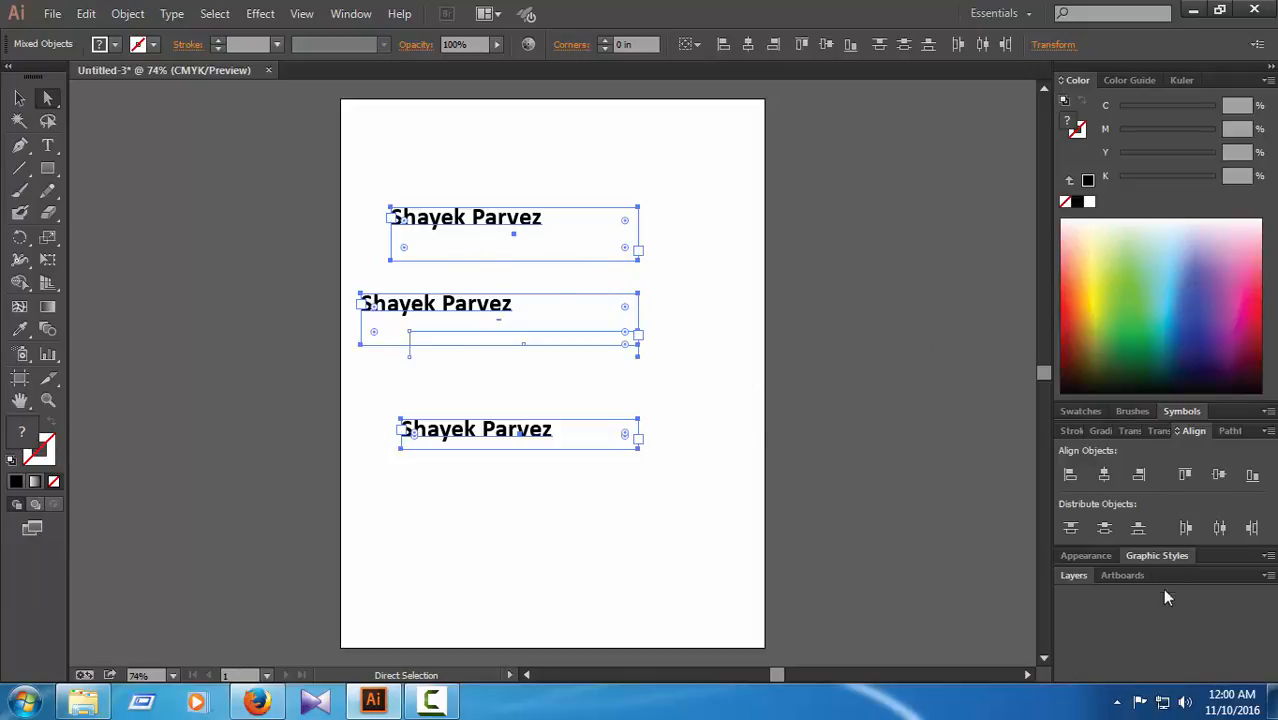
click(1070, 529)
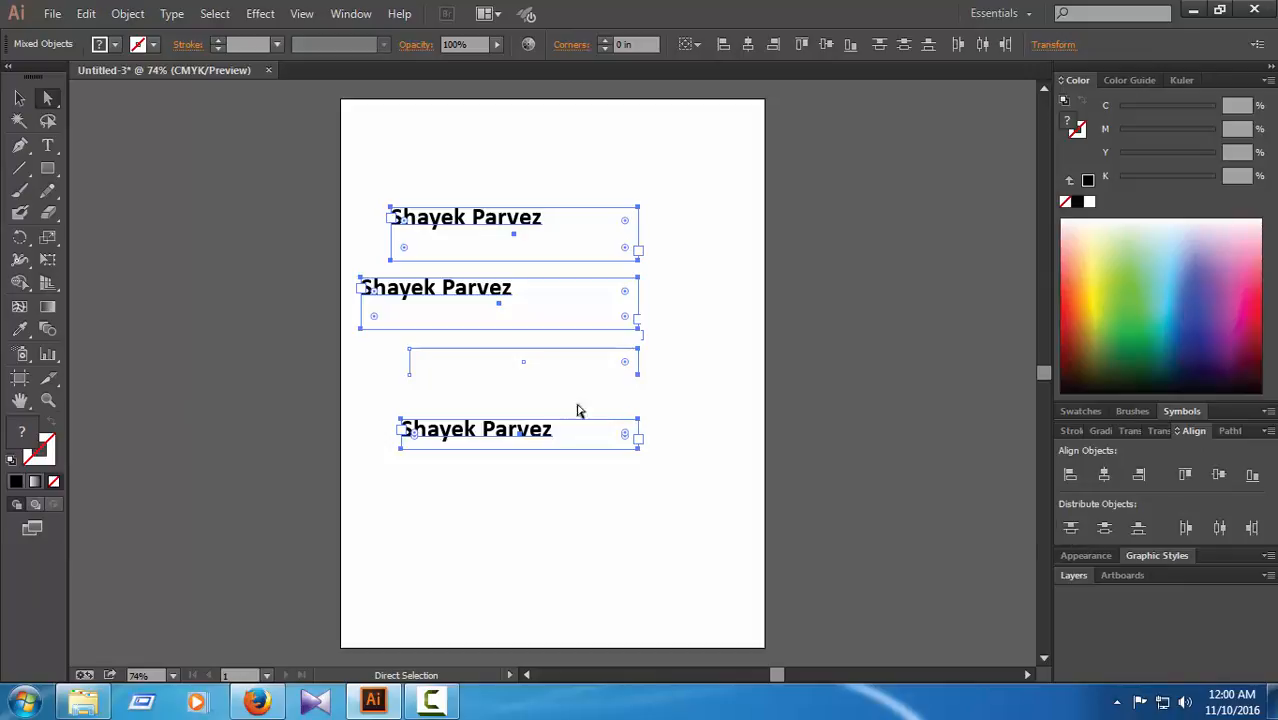
click(645, 357)
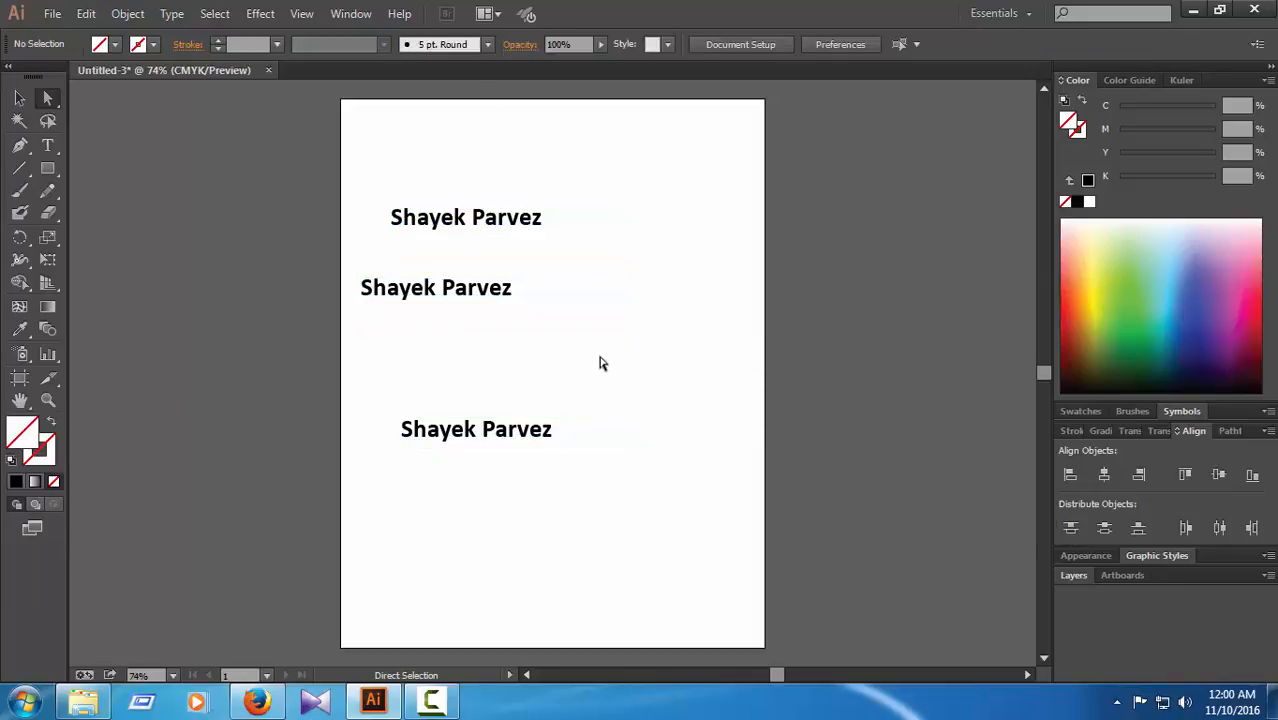
Delete the empty text box between the second and third names
drag(683, 338, 540, 382)
key(Delete)
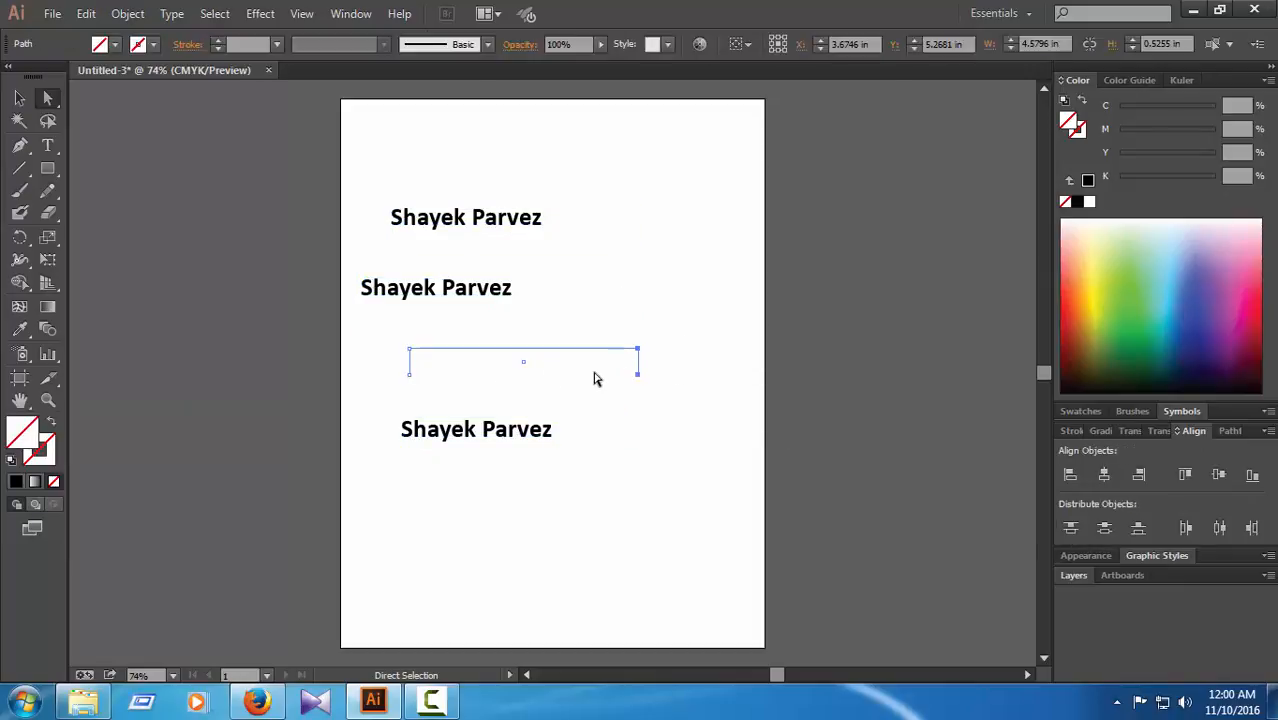
click(464, 346)
drag(448, 349, 391, 379)
click(391, 379)
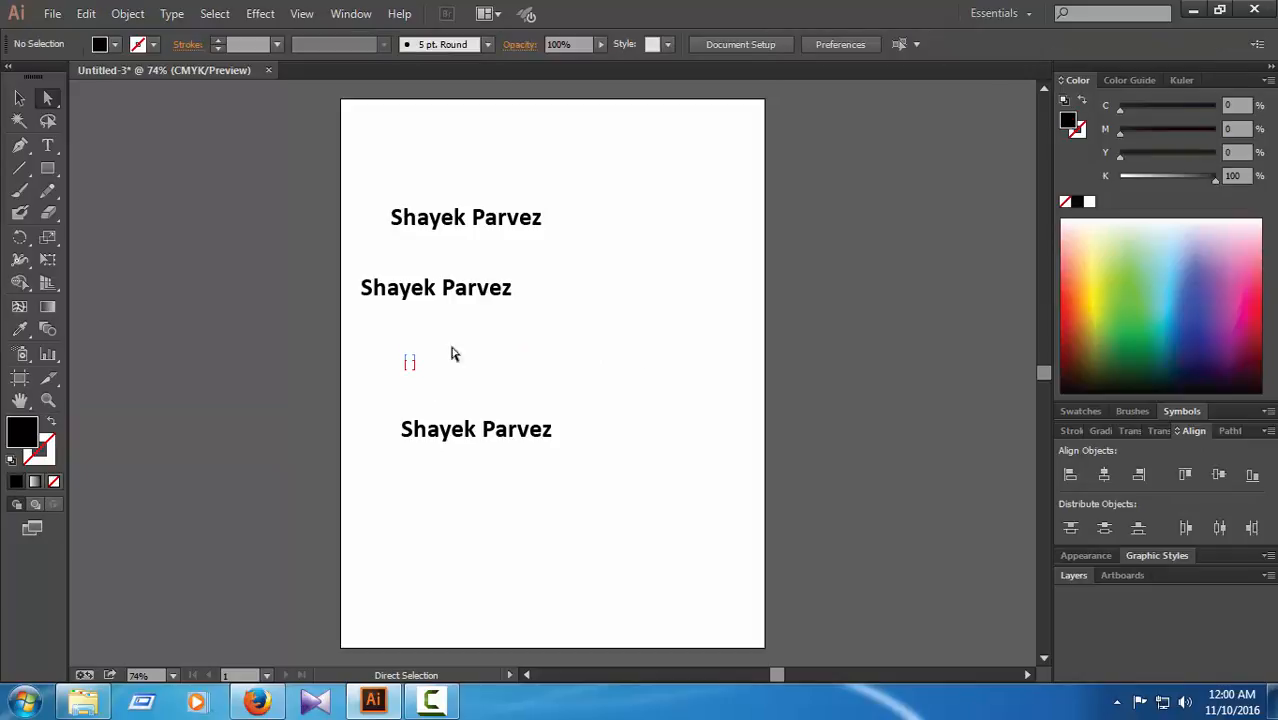
drag(471, 342, 383, 384)
Select all the text boxes and distribute them vertically by their top edges, then by their vertical centers
key(ctrl+a)
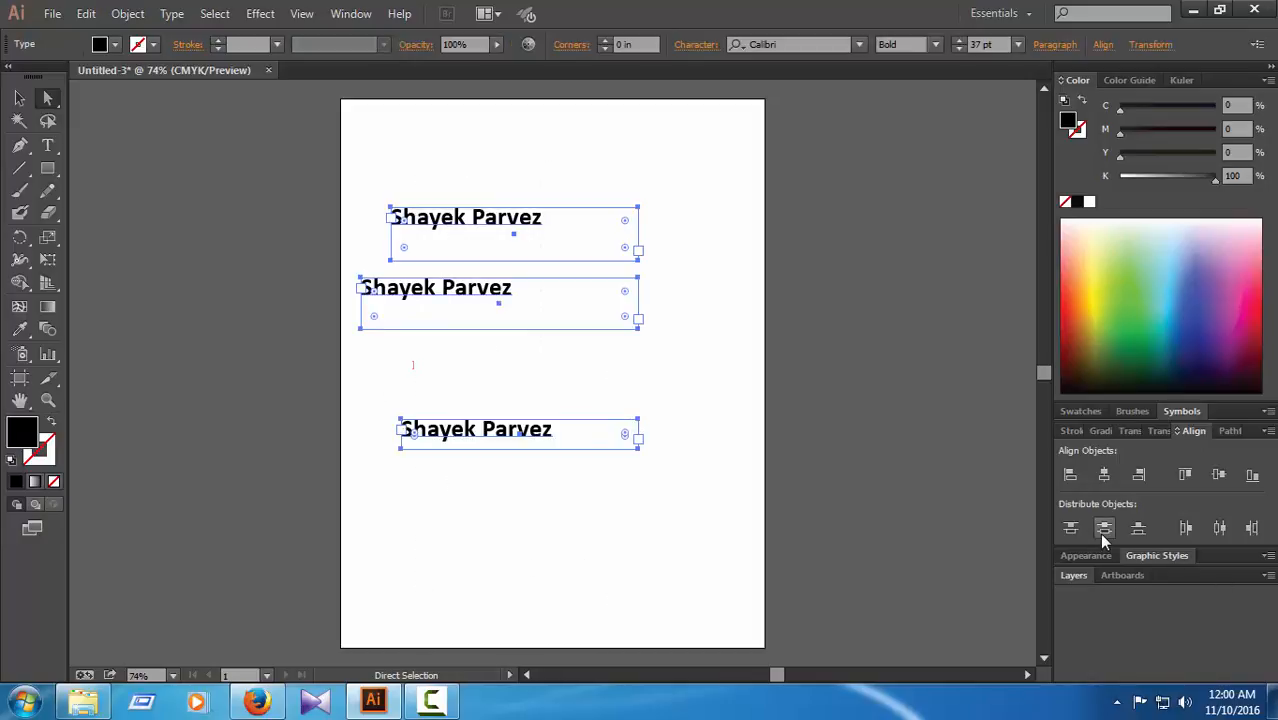
click(1070, 530)
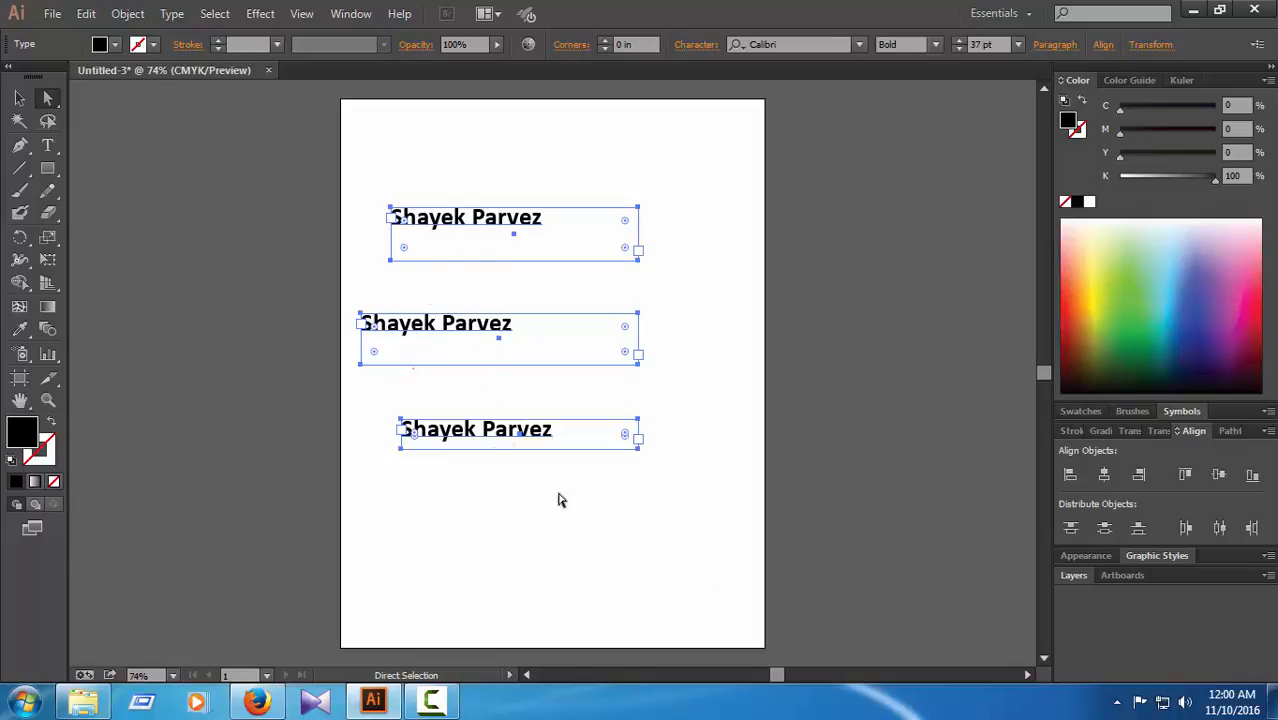
click(700, 548)
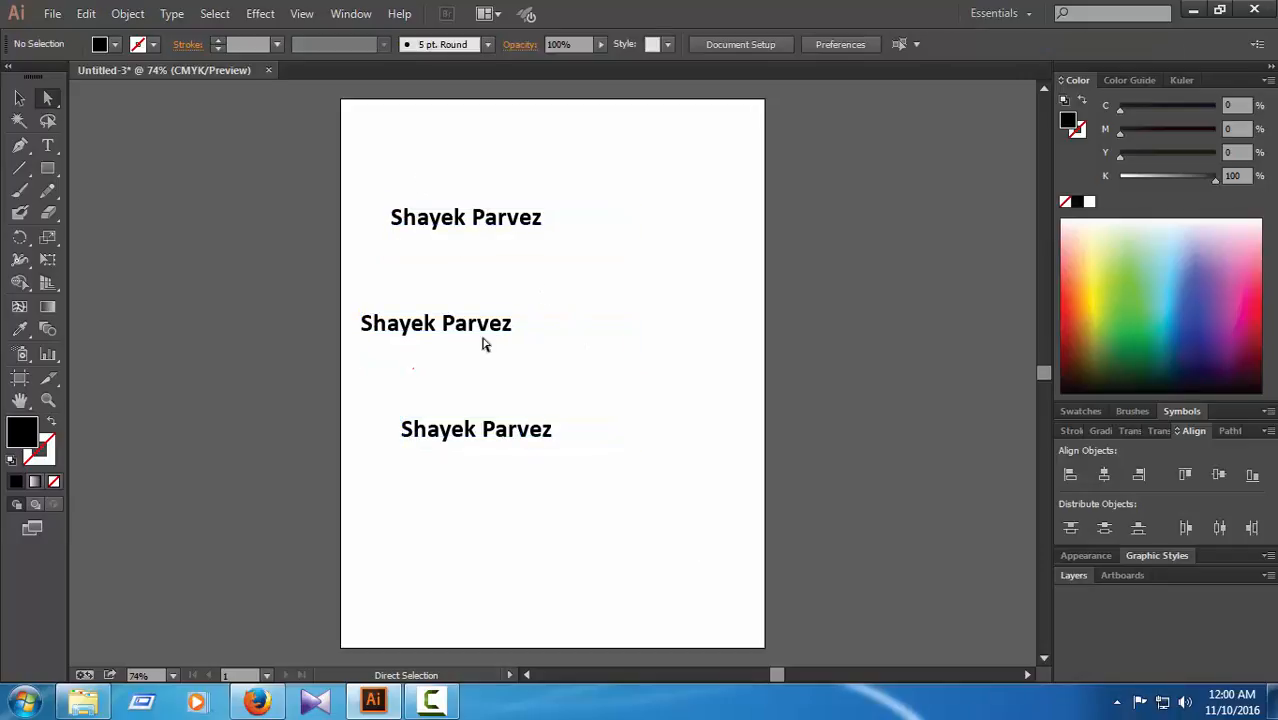
drag(604, 184, 462, 546)
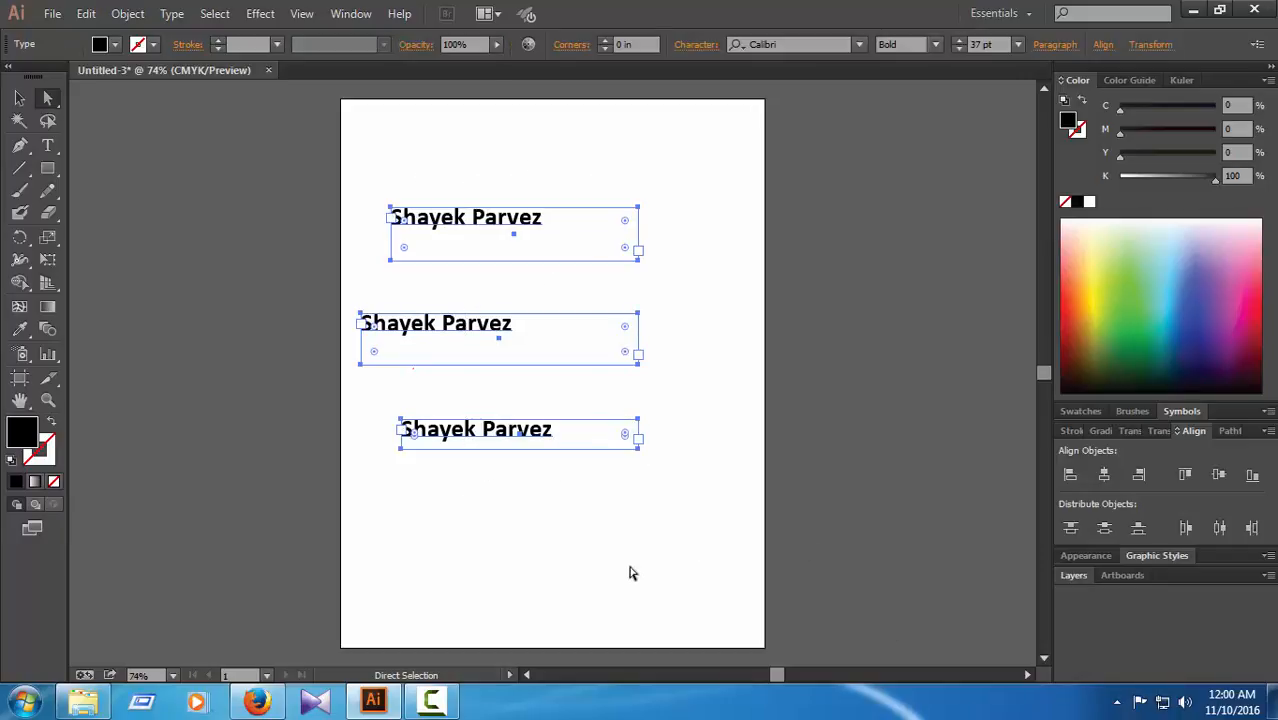
click(1103, 529)
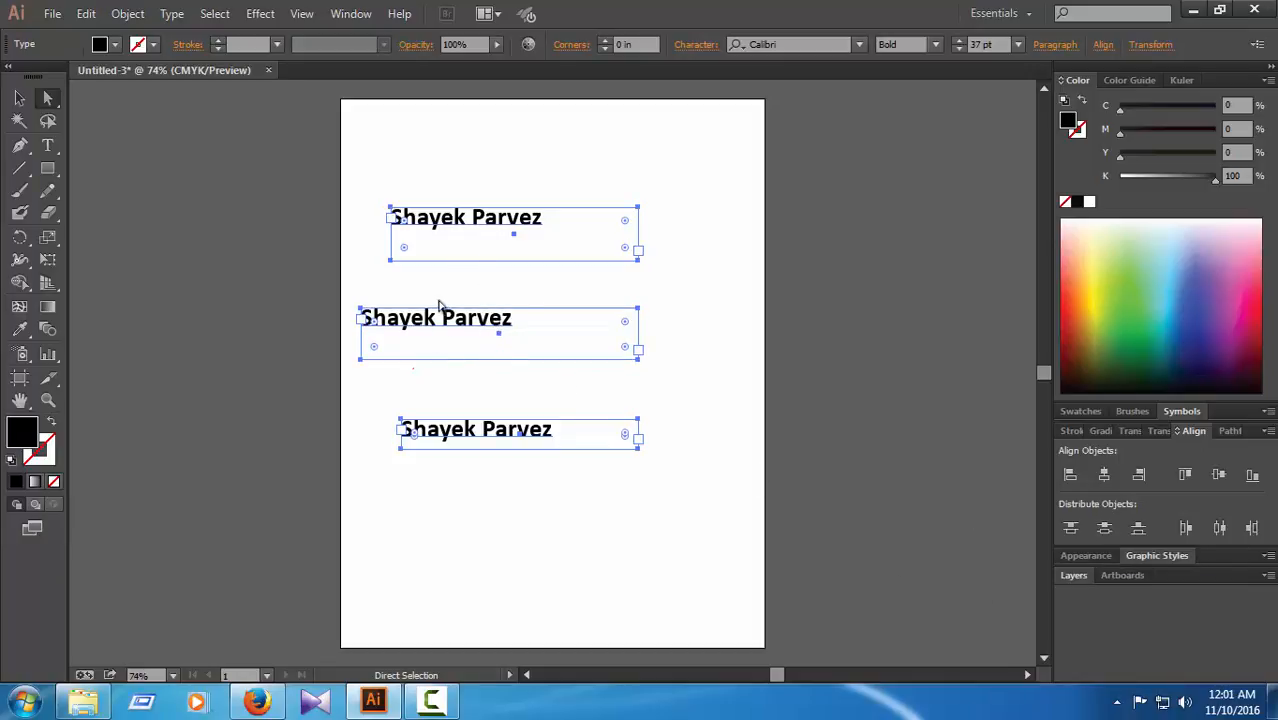
Distribute the selected text boxes vertically by their bottom edges, then select and delete all three
click(1139, 530)
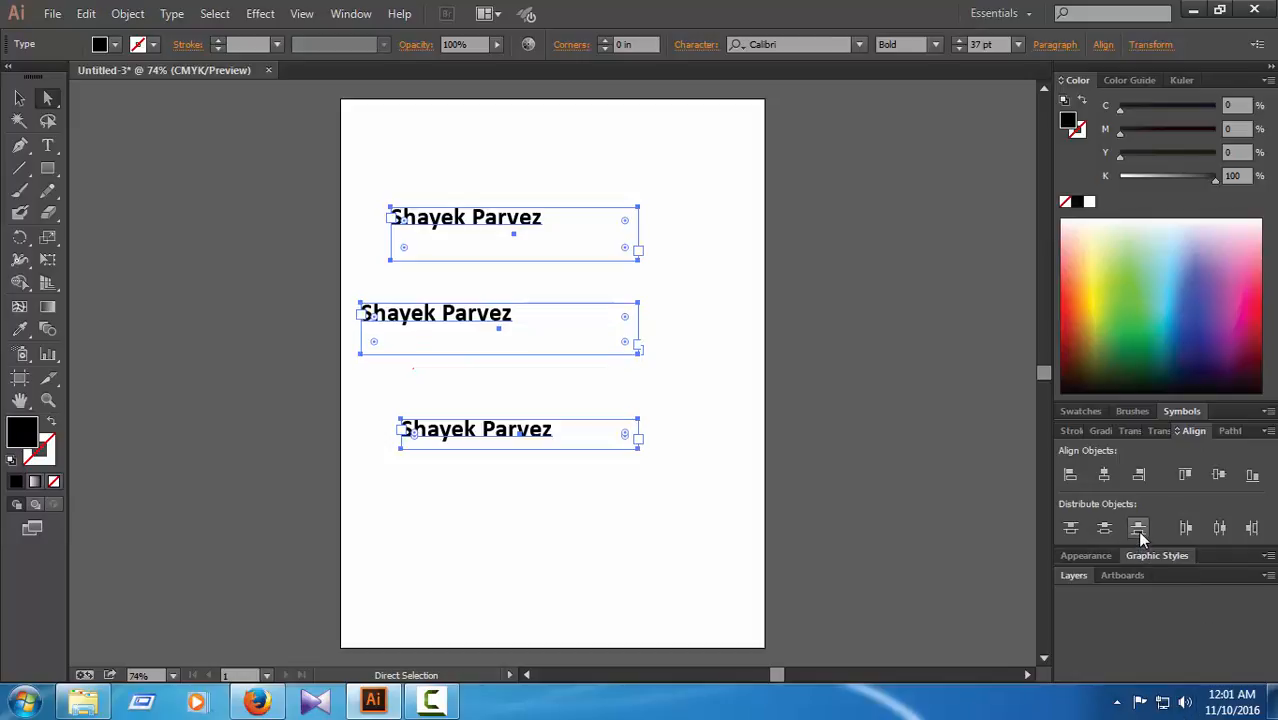
click(717, 331)
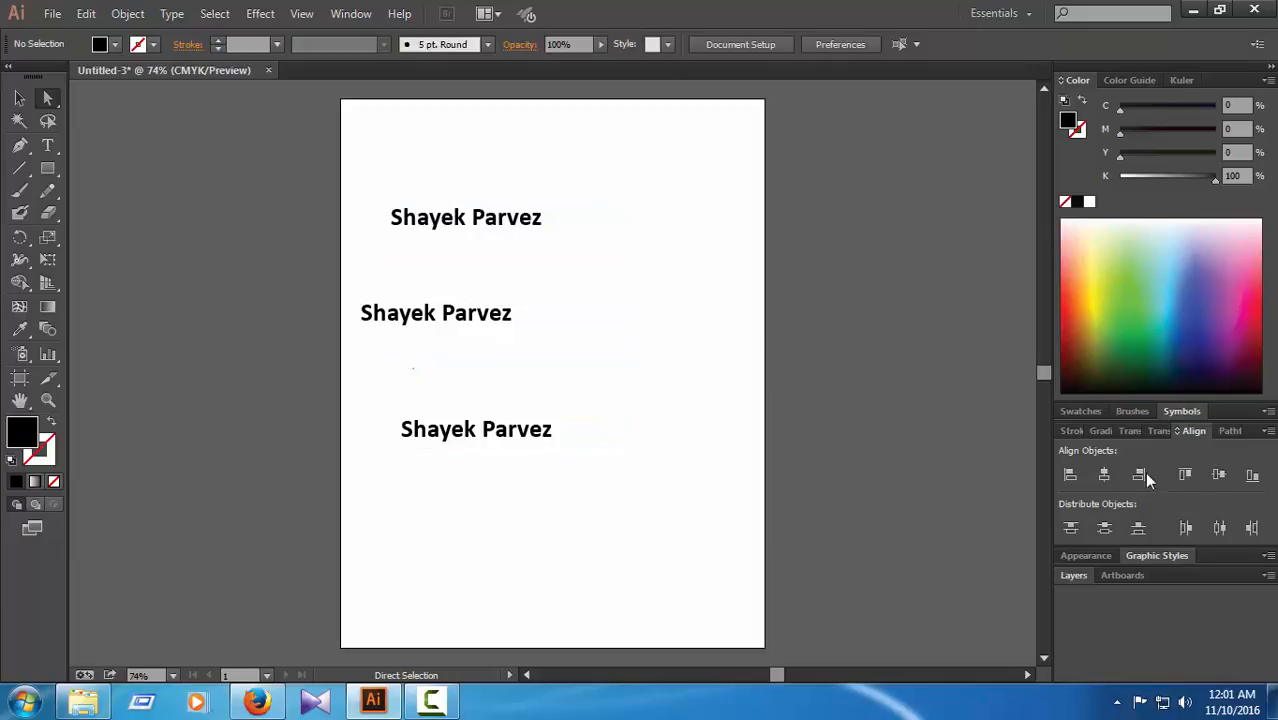
drag(646, 180, 308, 548)
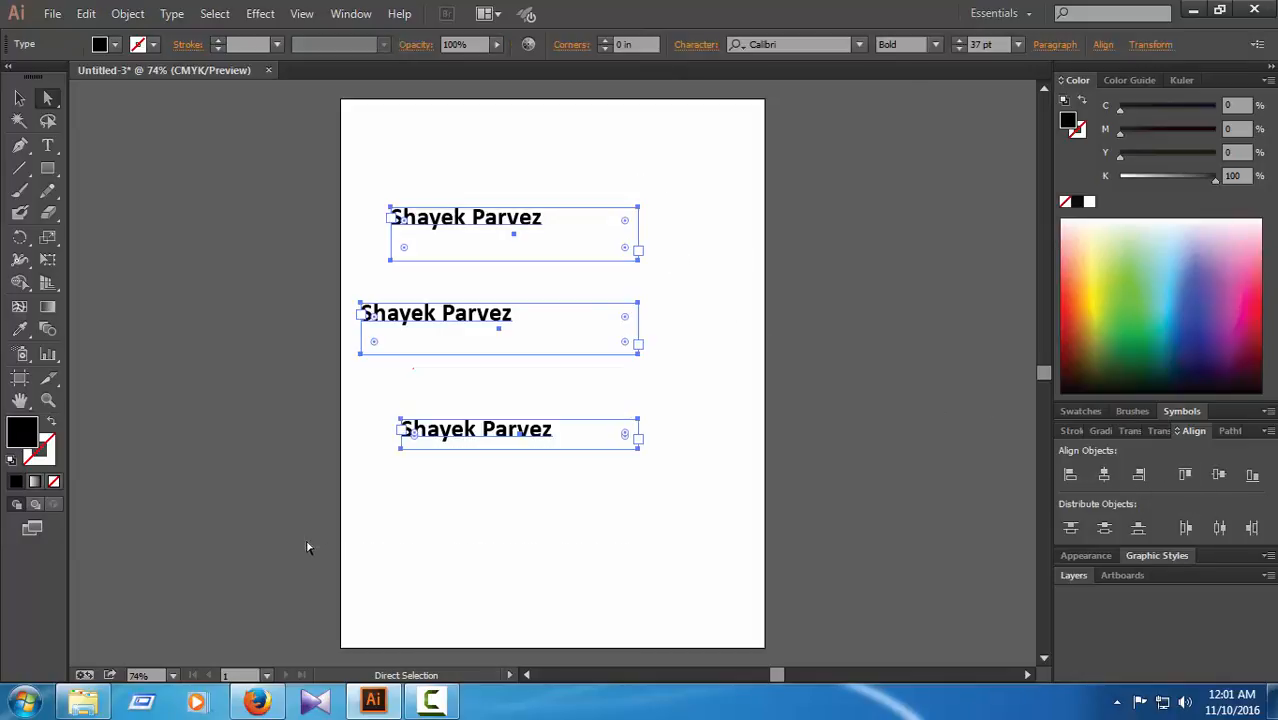
key(Delete)
Draw a black rectangle about 2.1 by 1.3 in on the upper left of the artboard and deselect it
click(47, 168)
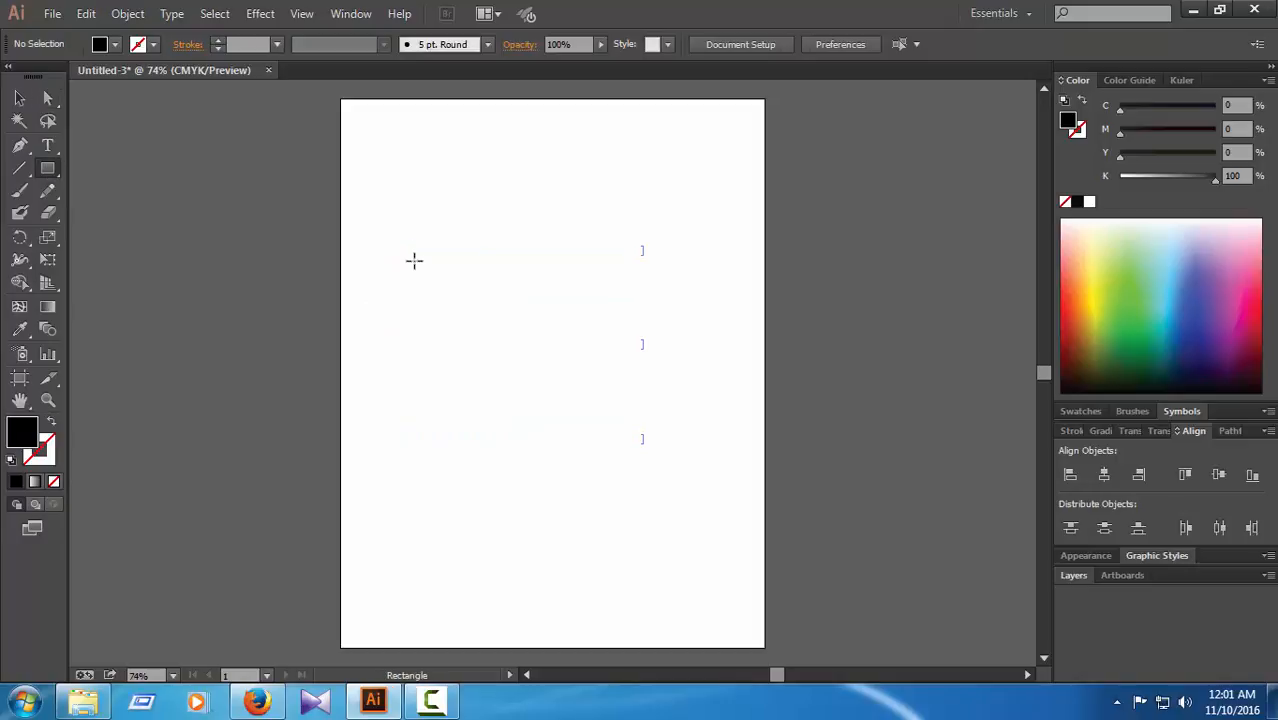
drag(396, 236, 501, 298)
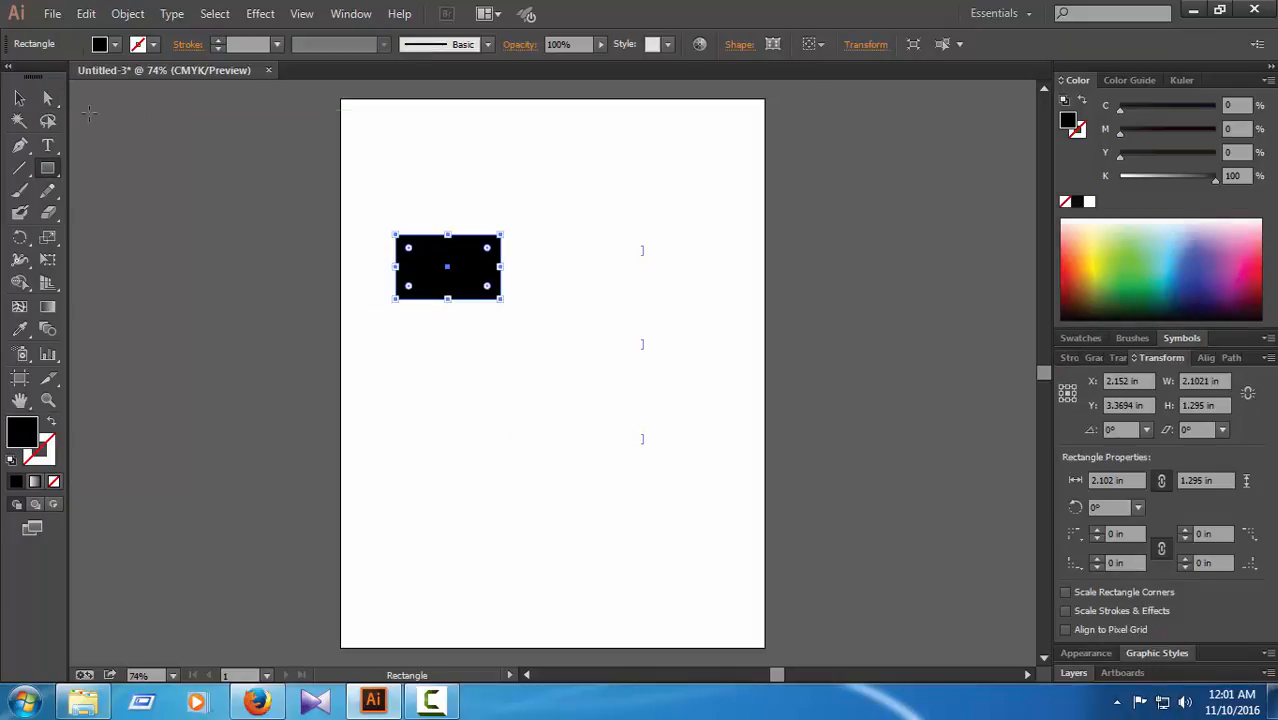
click(47, 97)
click(128, 268)
Draw two more rectangles to the right of the first and slightly lower, about 2.3 by 1.5 in and 1.3 by 0.9 in
click(47, 168)
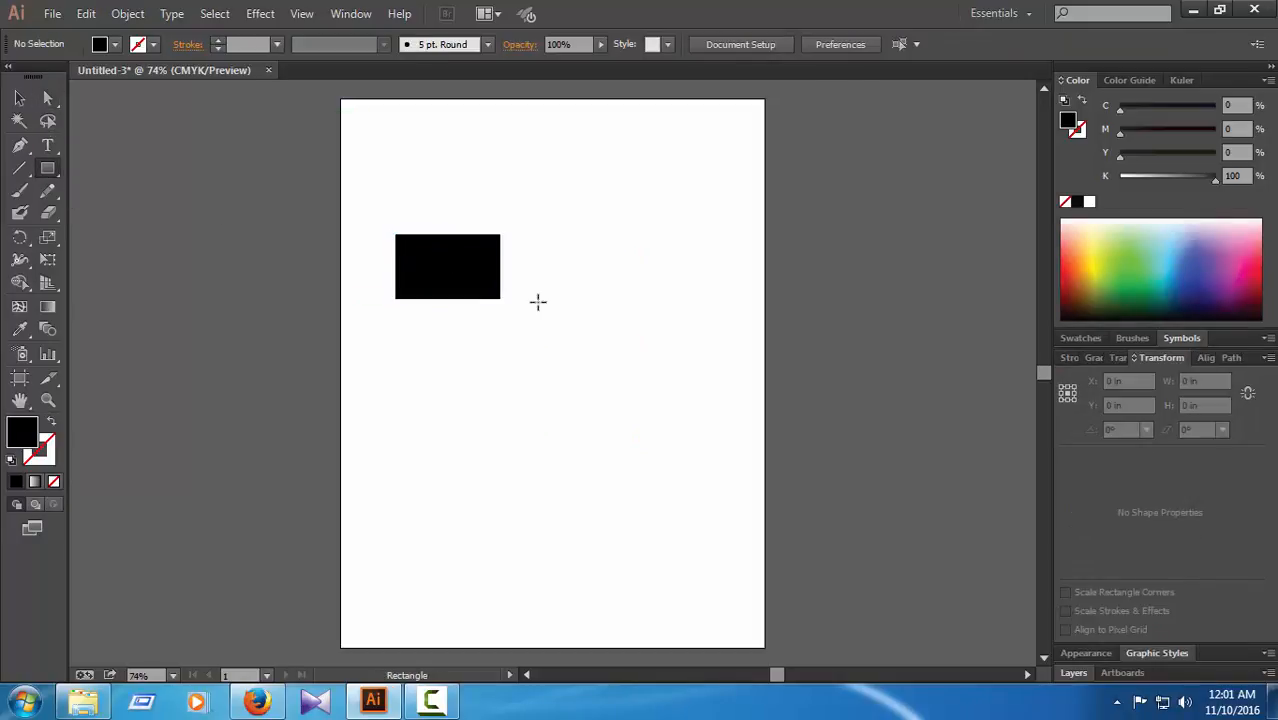
drag(533, 252, 651, 326)
click(47, 97)
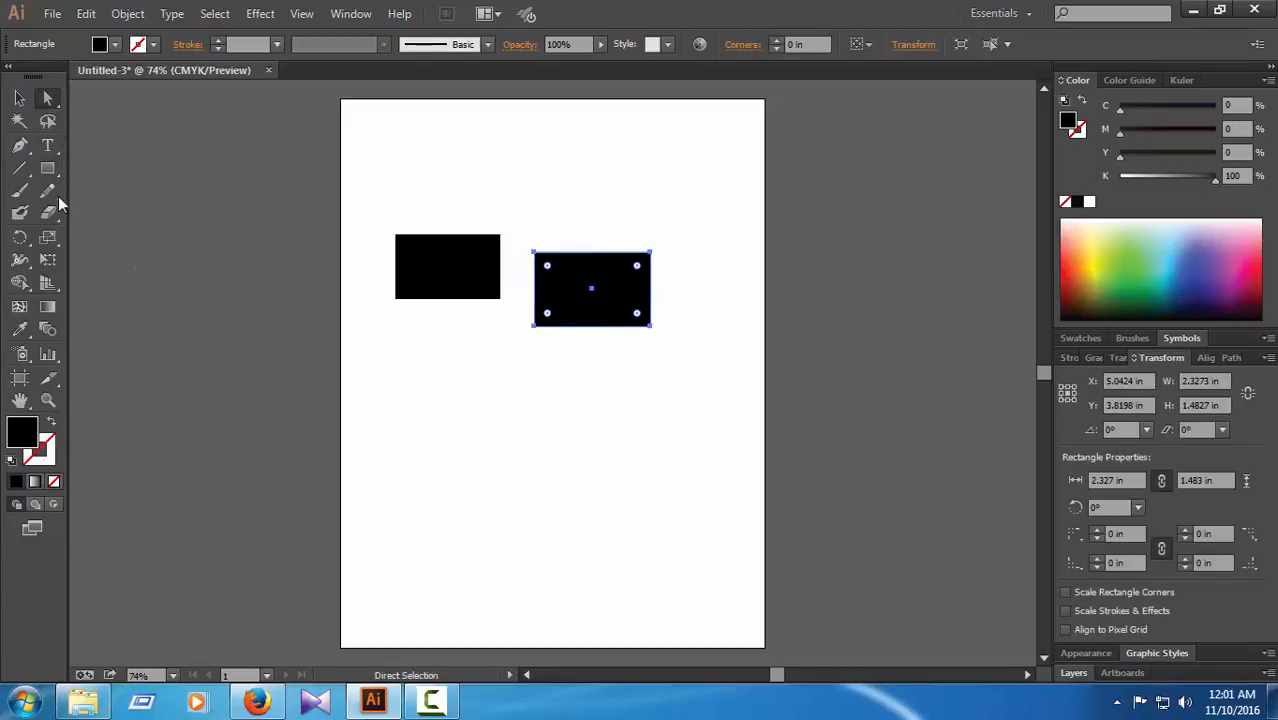
click(47, 168)
drag(672, 273, 737, 316)
click(47, 97)
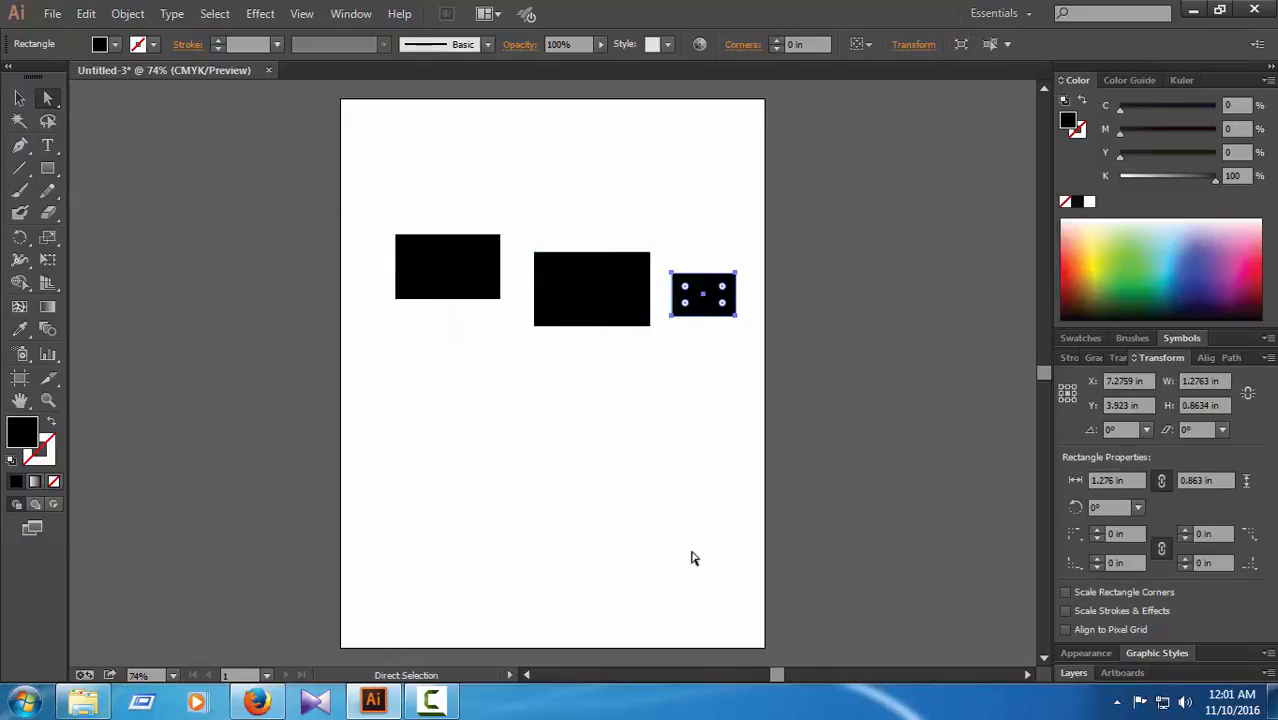
click(695, 558)
Select all three rectangles and align them vertically by their top edges
drag(382, 200, 770, 374)
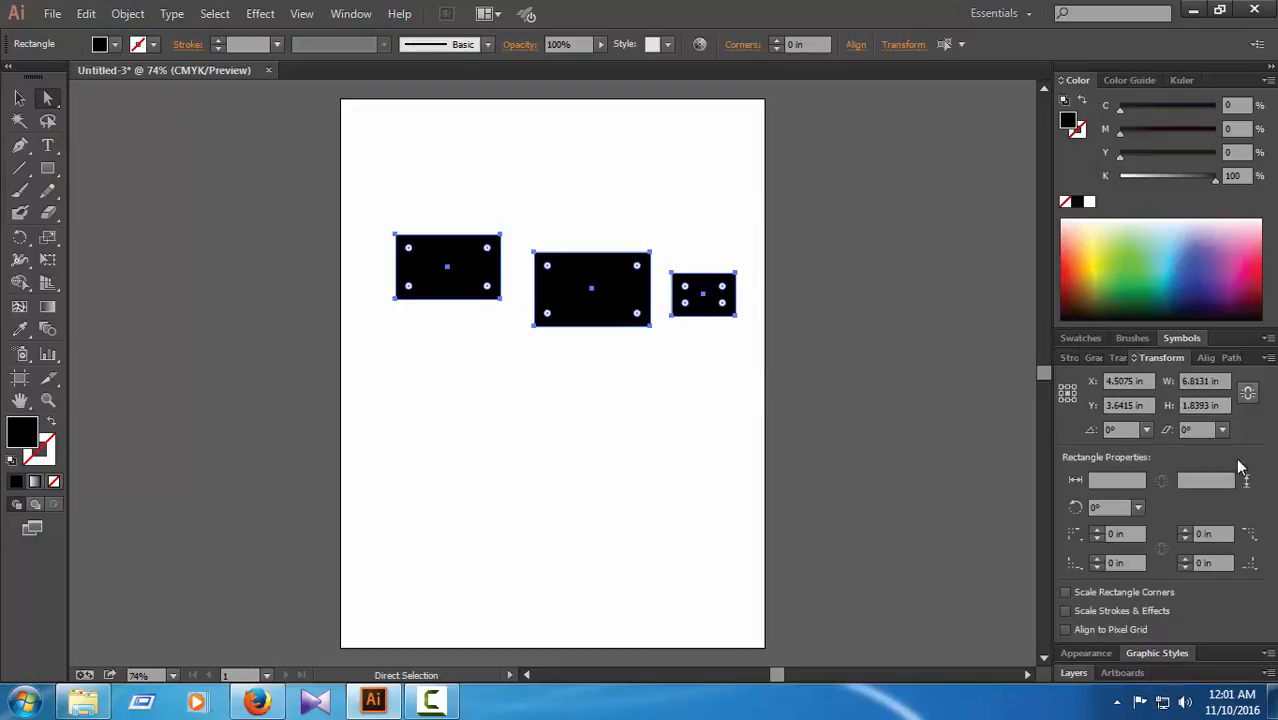
click(1212, 358)
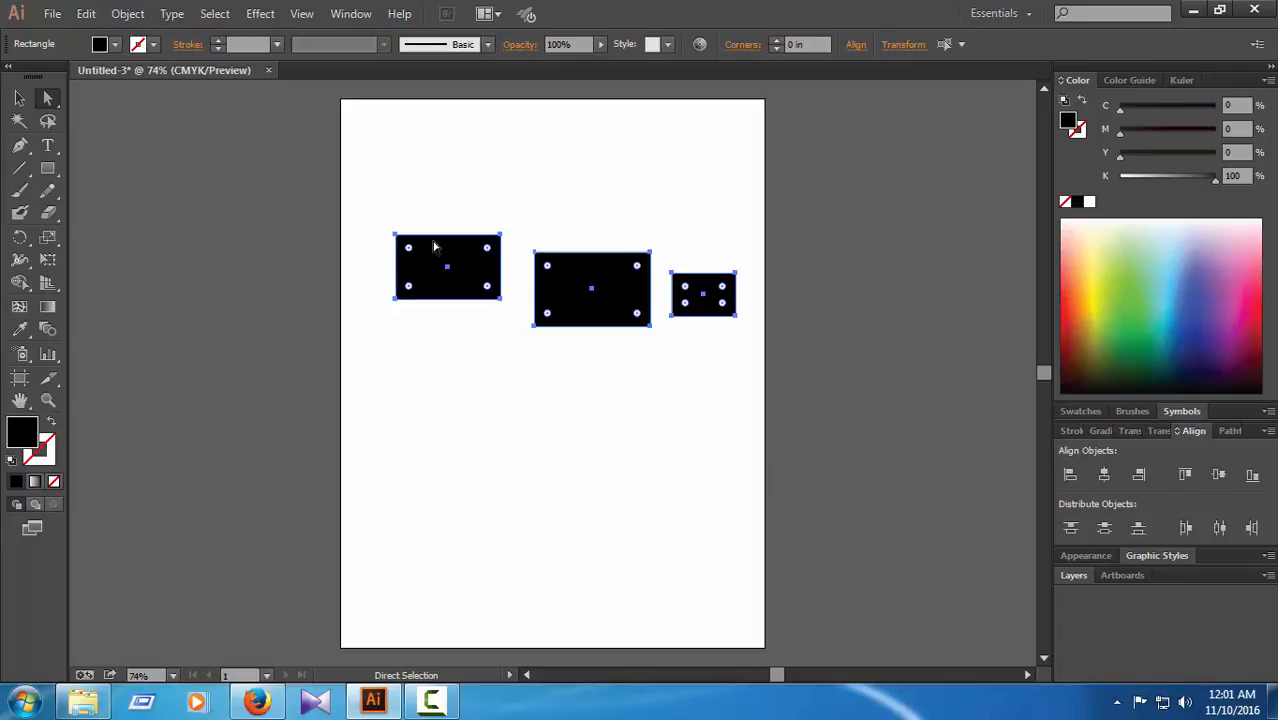
click(1185, 474)
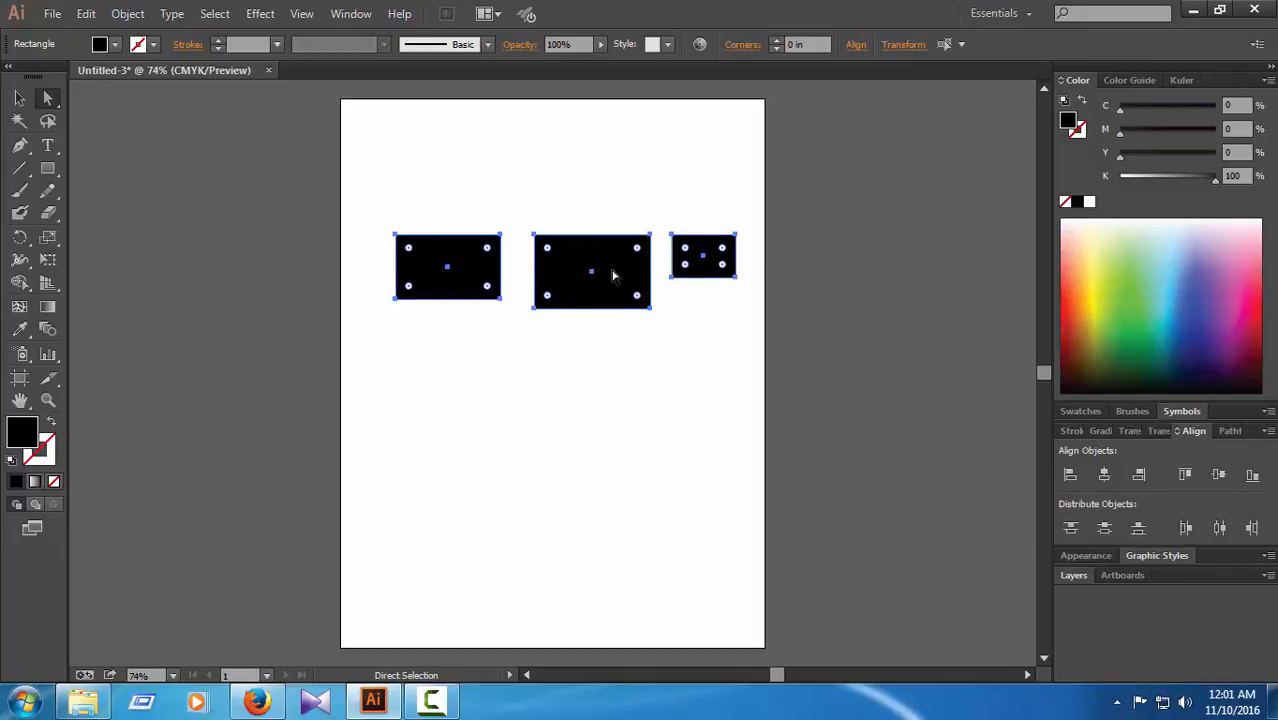
Align the selected rectangles by their vertical centers, then by their bottom edges, and deselect them
click(1219, 474)
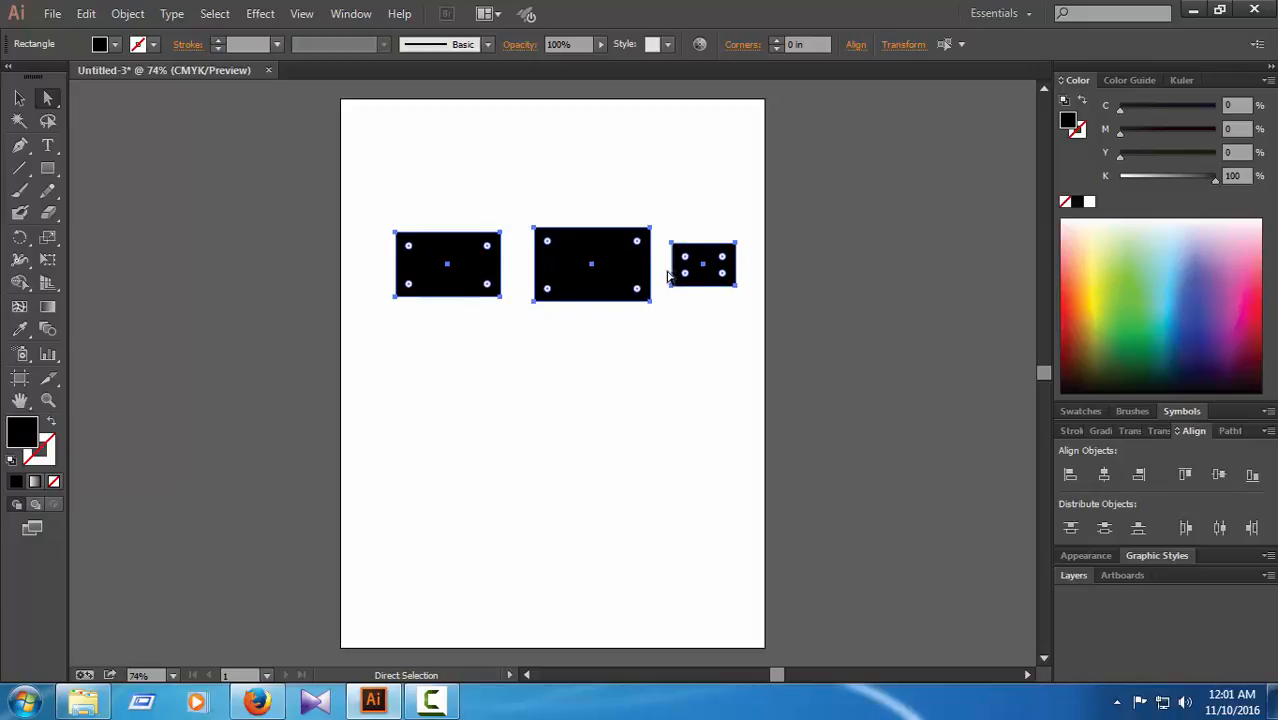
click(1252, 475)
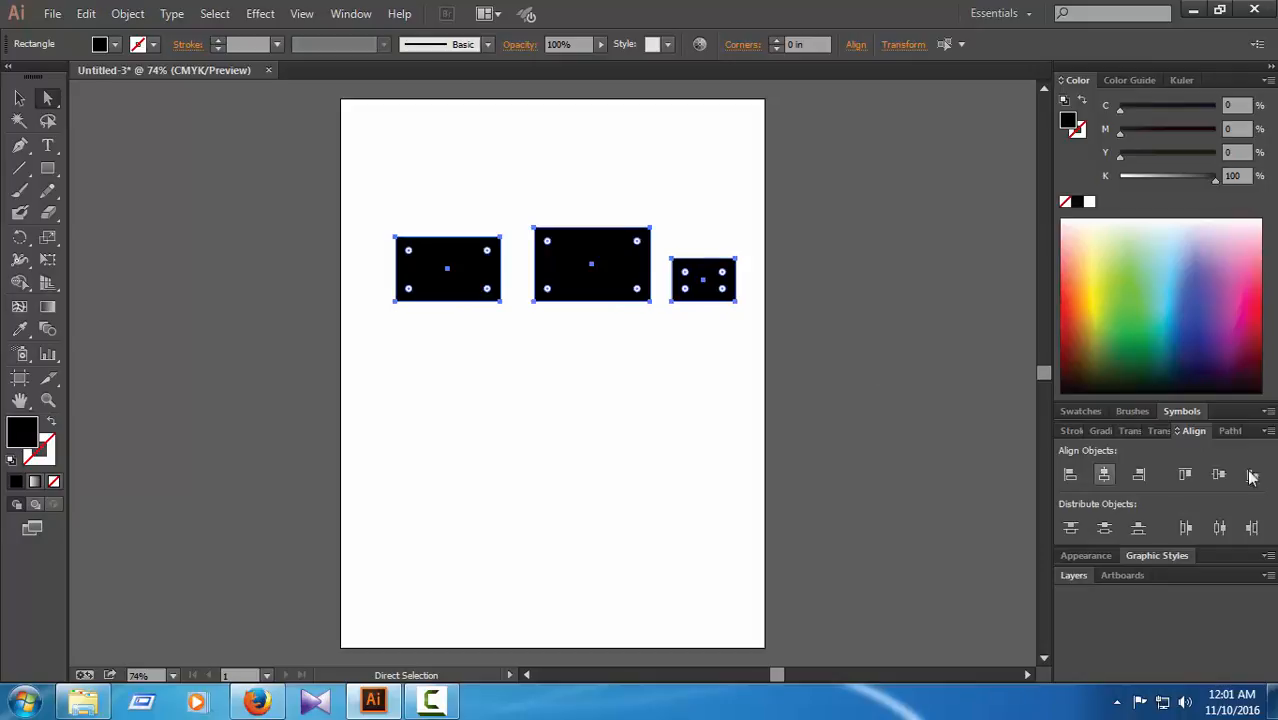
click(705, 489)
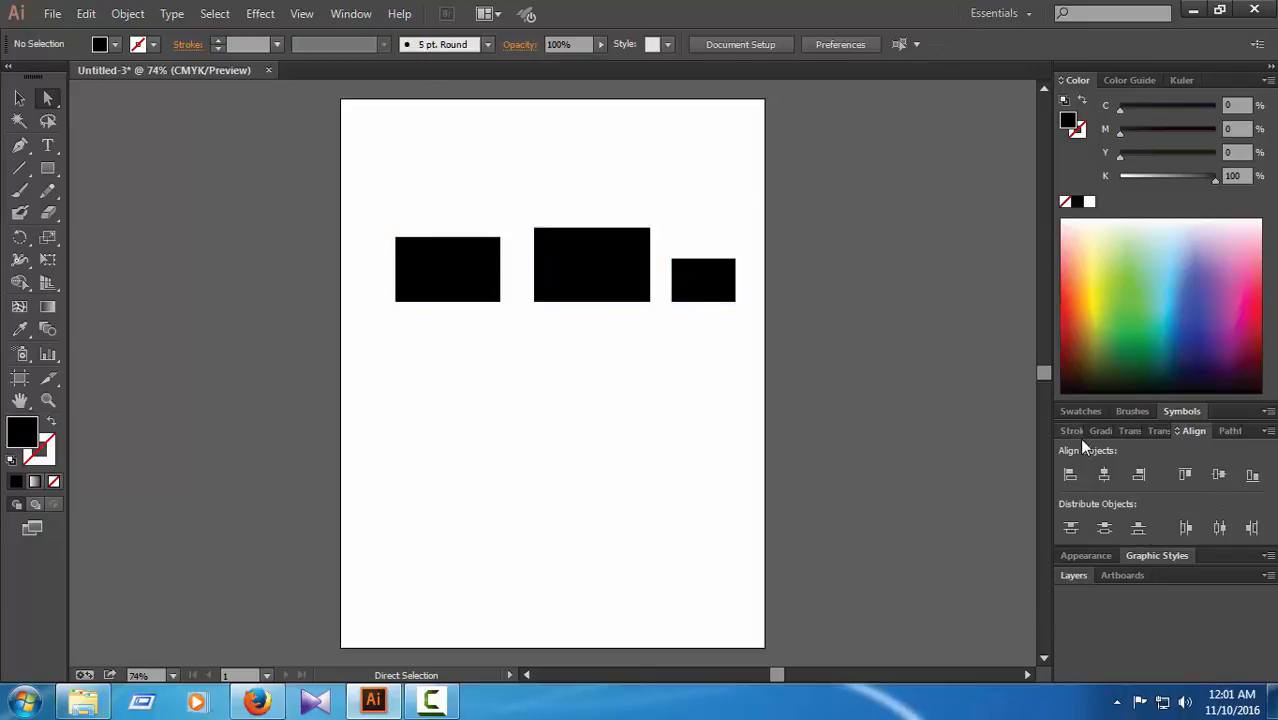